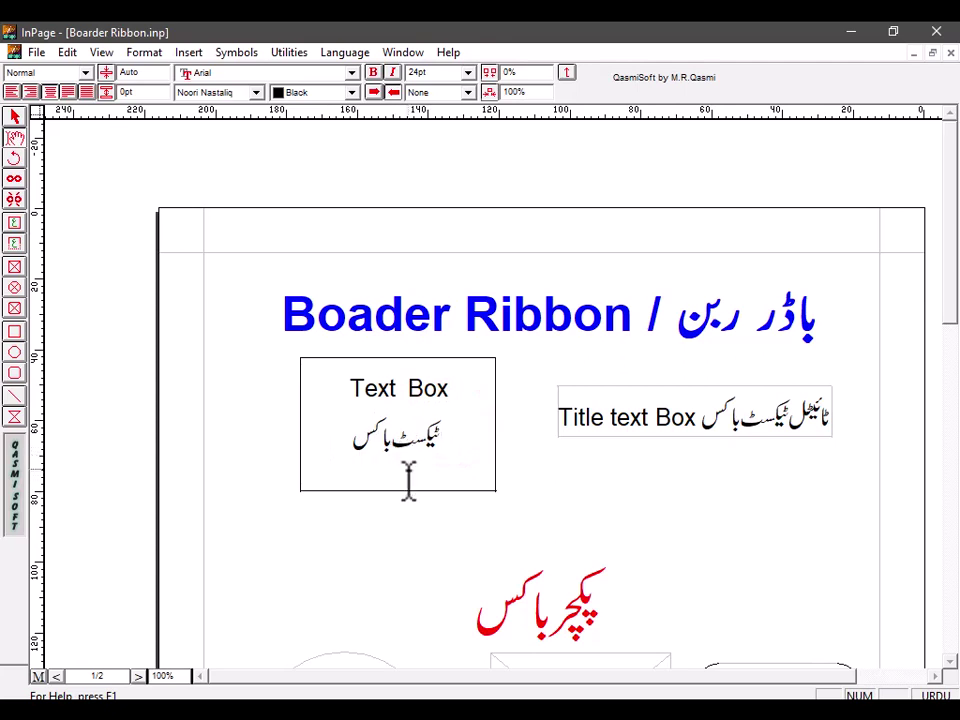
Set the text box's horizontal starting position to 150 mm and move it to about 131 mm horizontally and 41 mm vertically.
left_click(14, 117)
left_click(360, 438)
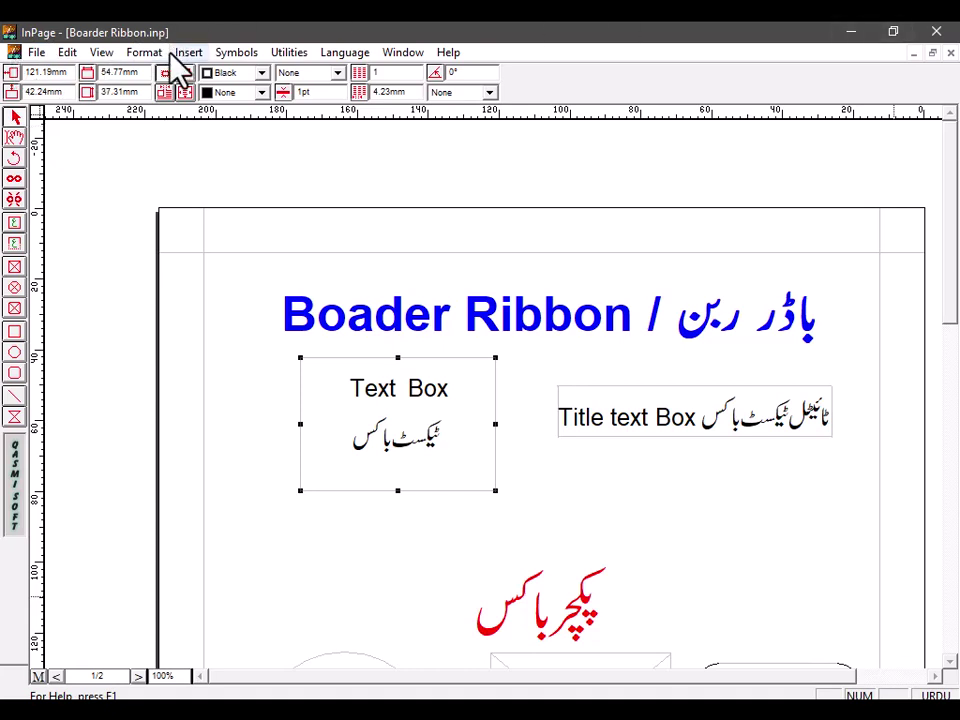
double_click(50, 70)
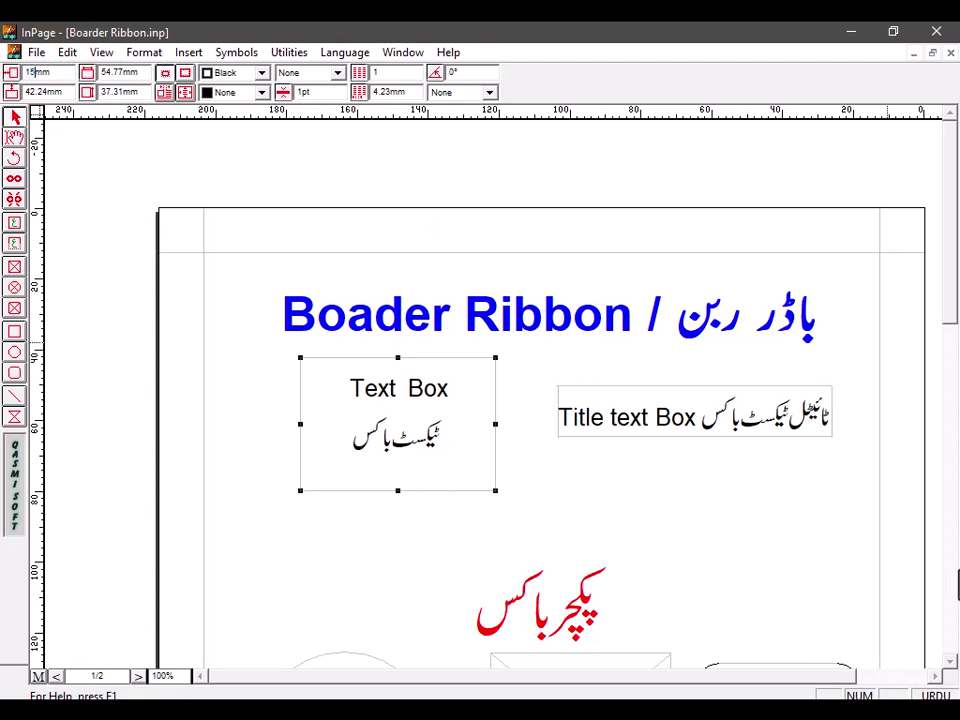
type("150")
key("Return")
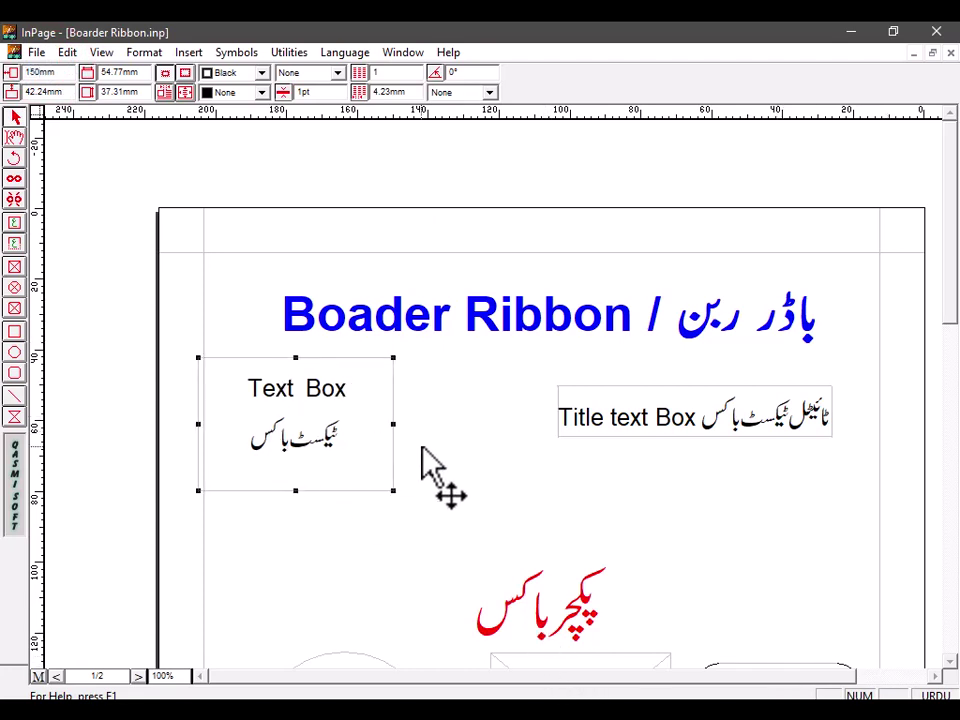
left_click_drag(335, 432, 350, 414)
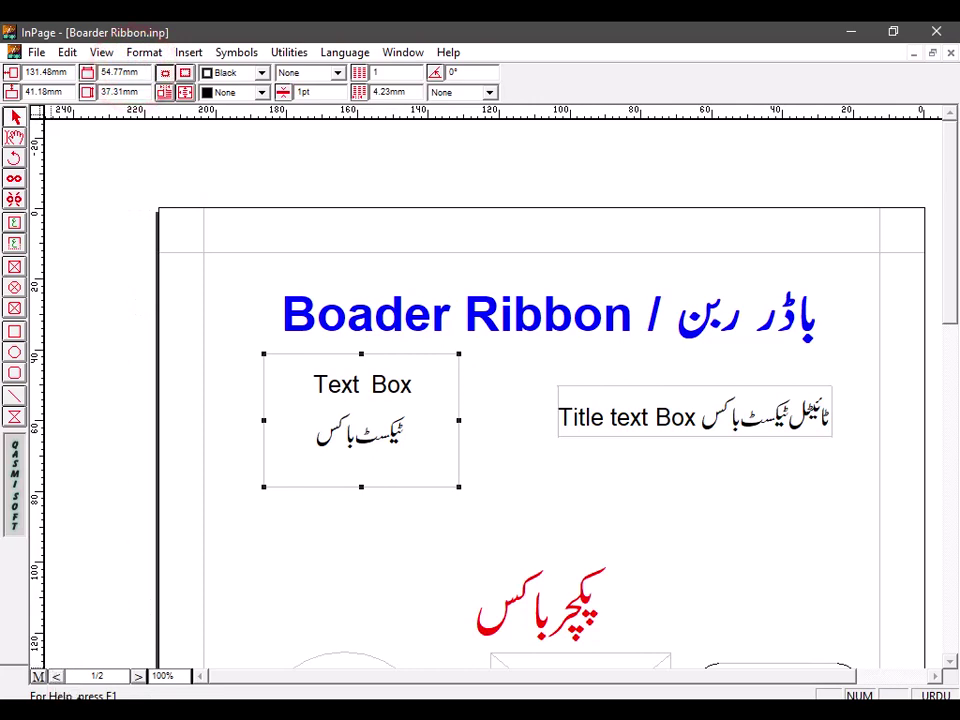
Resize the text box to a width of 60 mm and a height of 35 mm.
left_click(126, 73)
double_click(124, 73)
type("60")
key("Return")
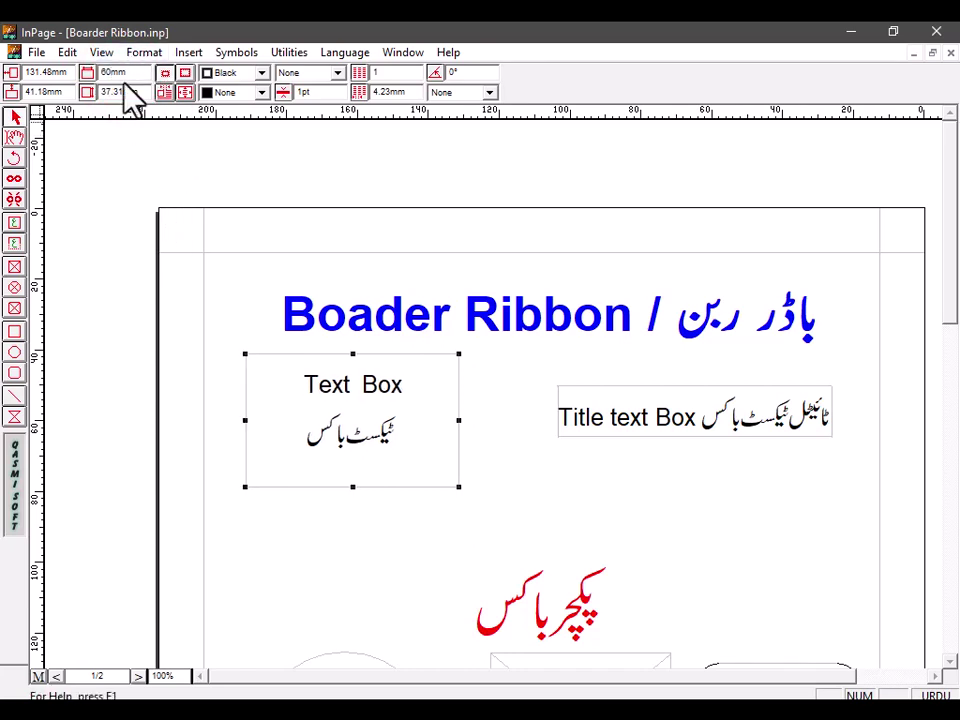
double_click(122, 91)
double_click(125, 90)
type("35mm")
key("Return")
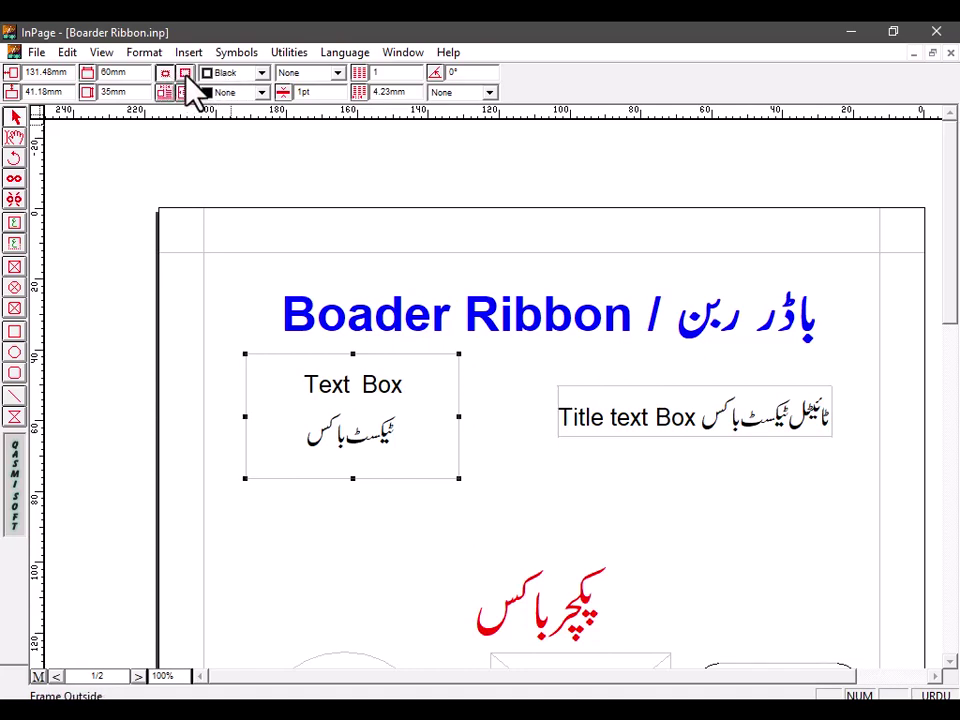
Set the text box's border colour to Red, leaving the fill colour at None.
left_click(260, 73)
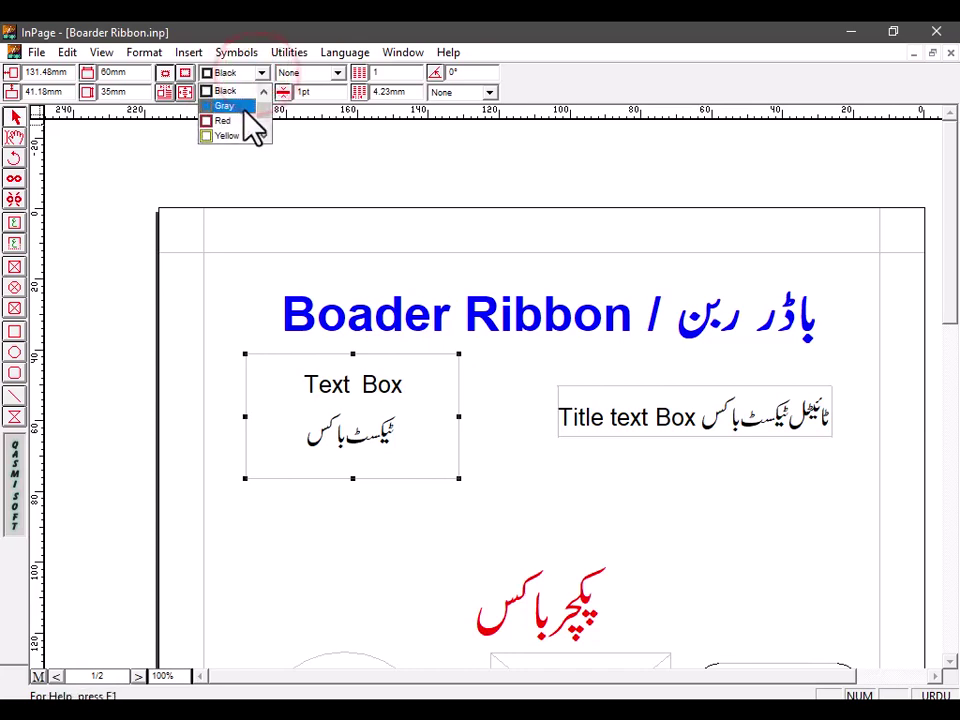
left_click(230, 121)
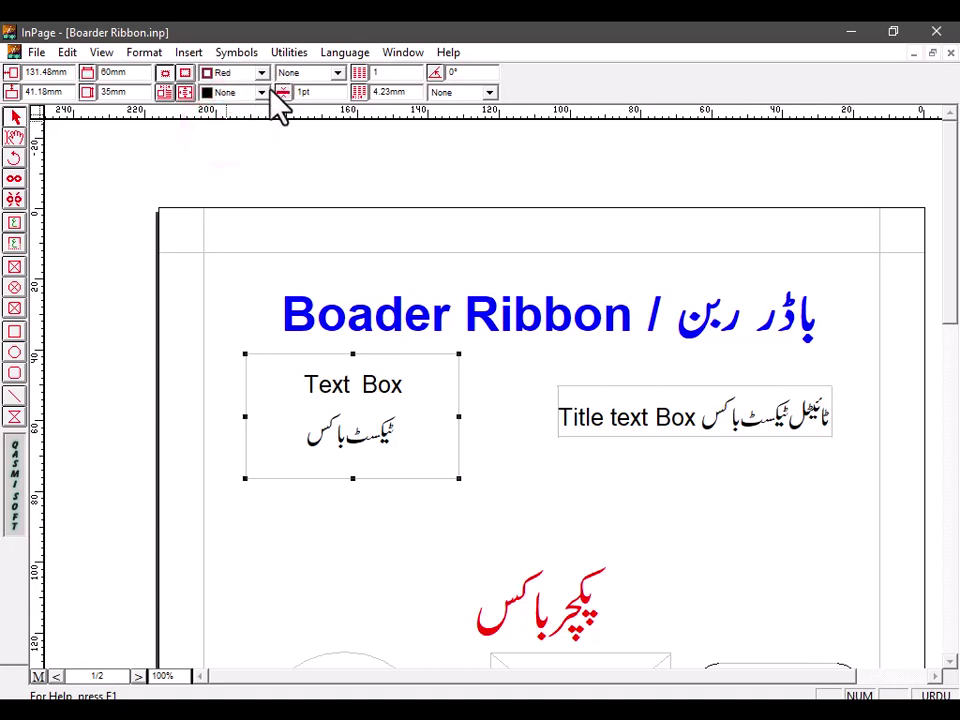
left_click(261, 92)
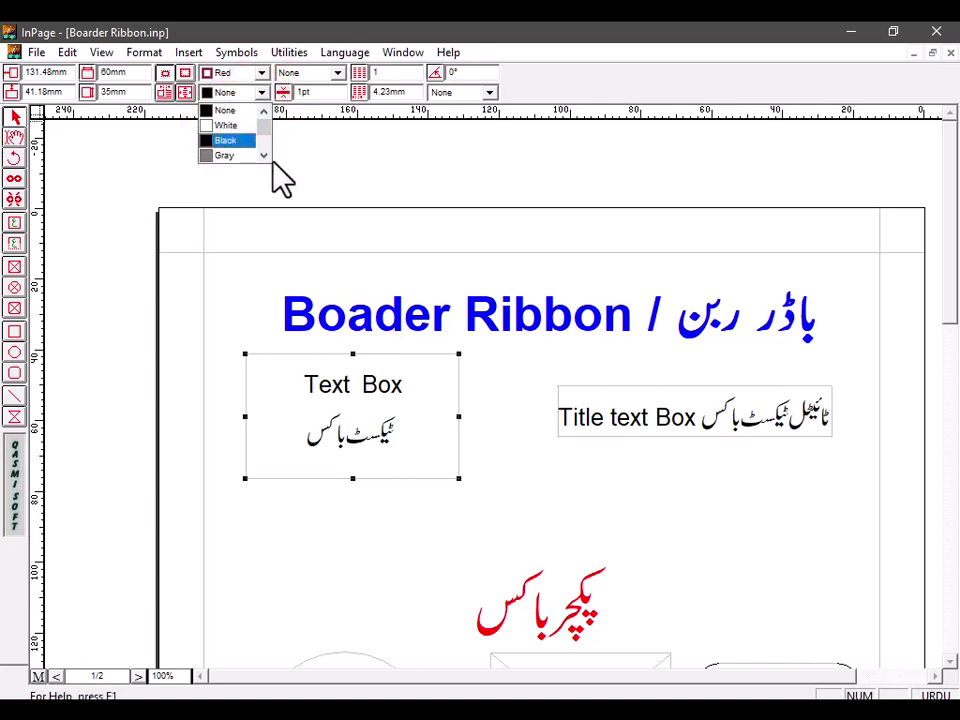
left_click(262, 92)
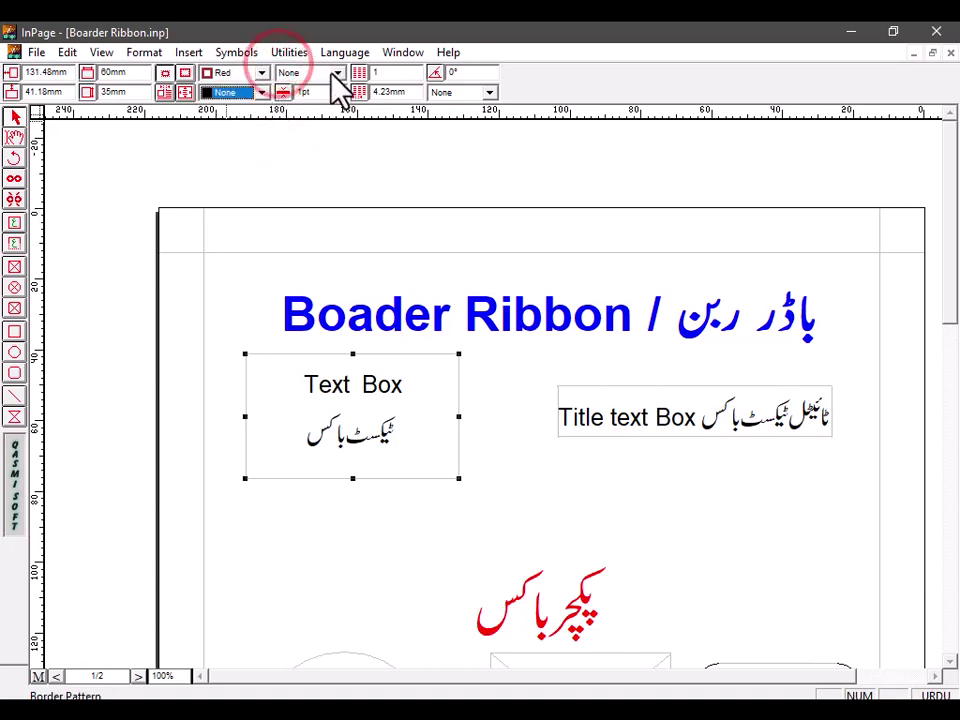
Set the text box's border width to 5pt.
left_click(300, 91)
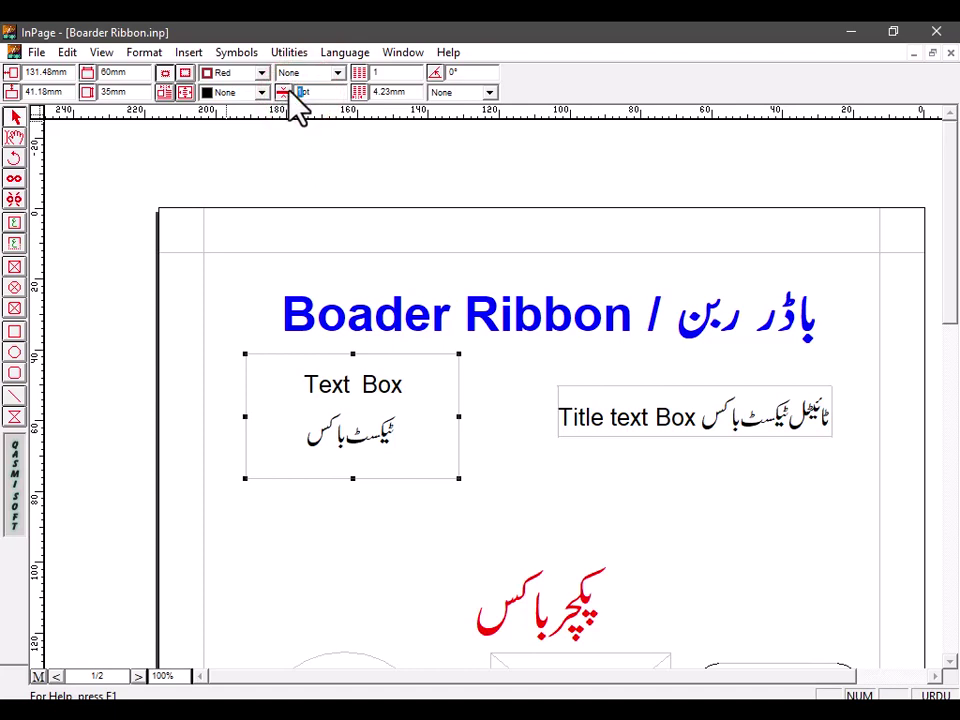
left_click(294, 90)
double_click(288, 91)
left_click(324, 92)
left_click(286, 91)
left_click(302, 95)
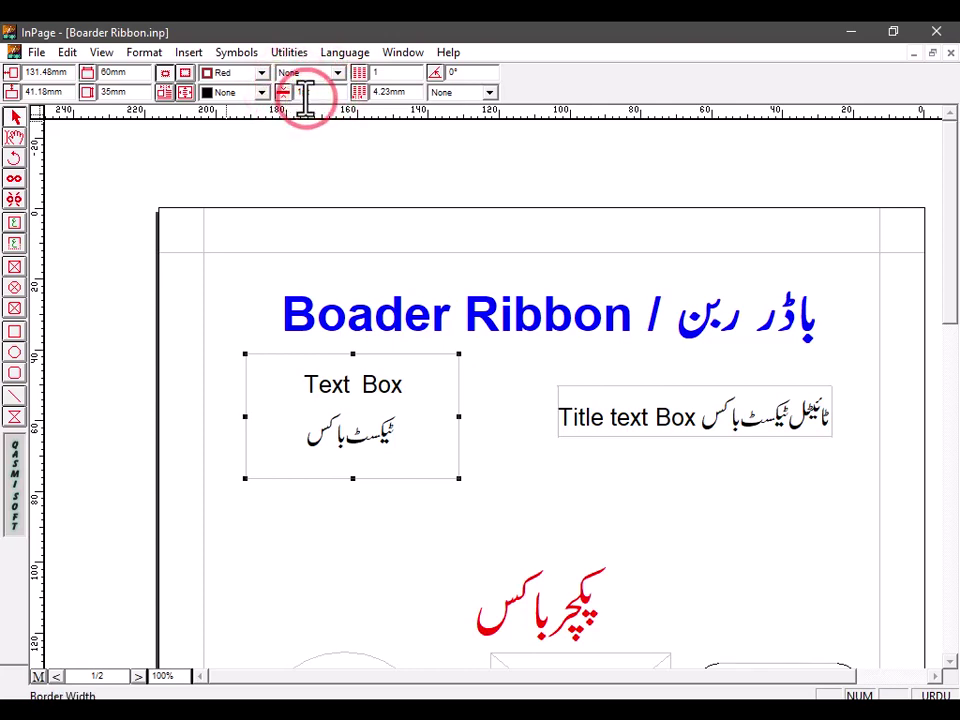
double_click(302, 95)
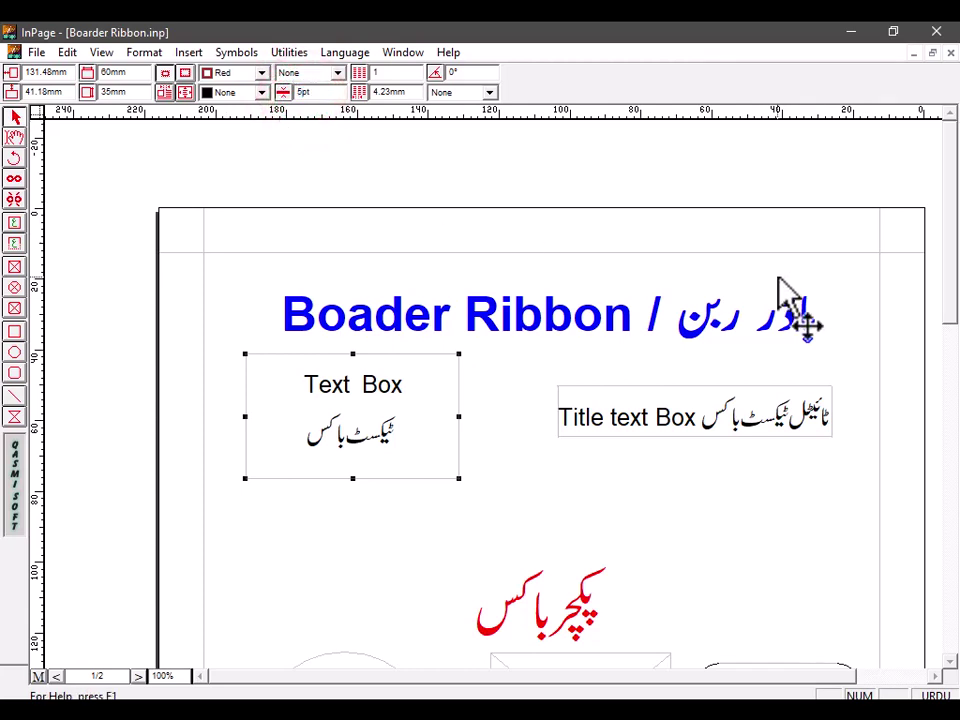
Apply the solid line border pattern to the text box and deselect it.
left_click(337, 72)
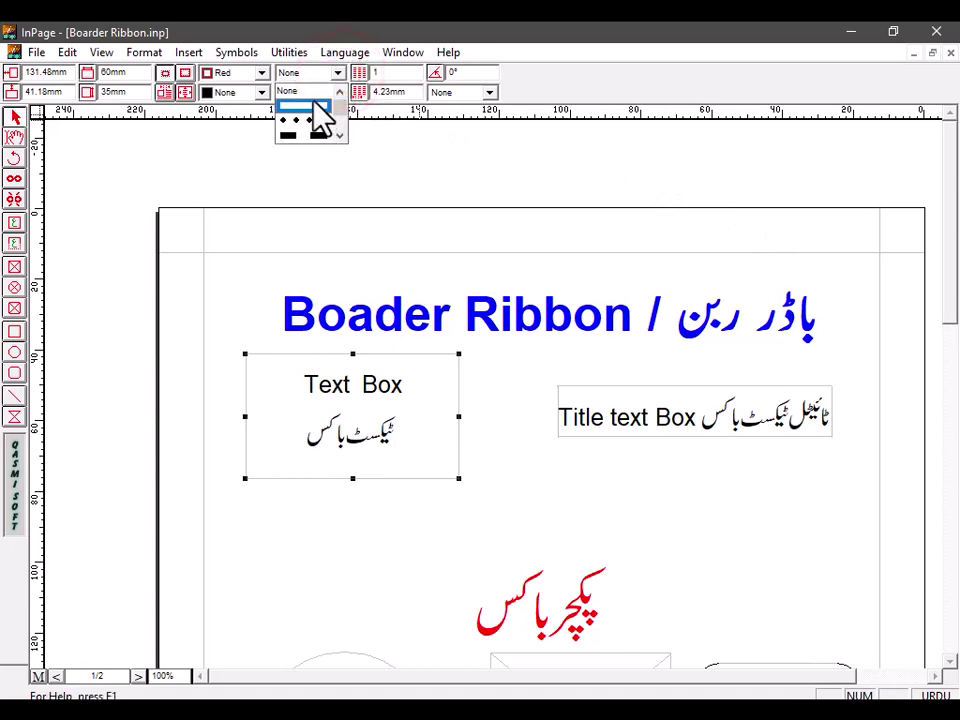
left_click(318, 88)
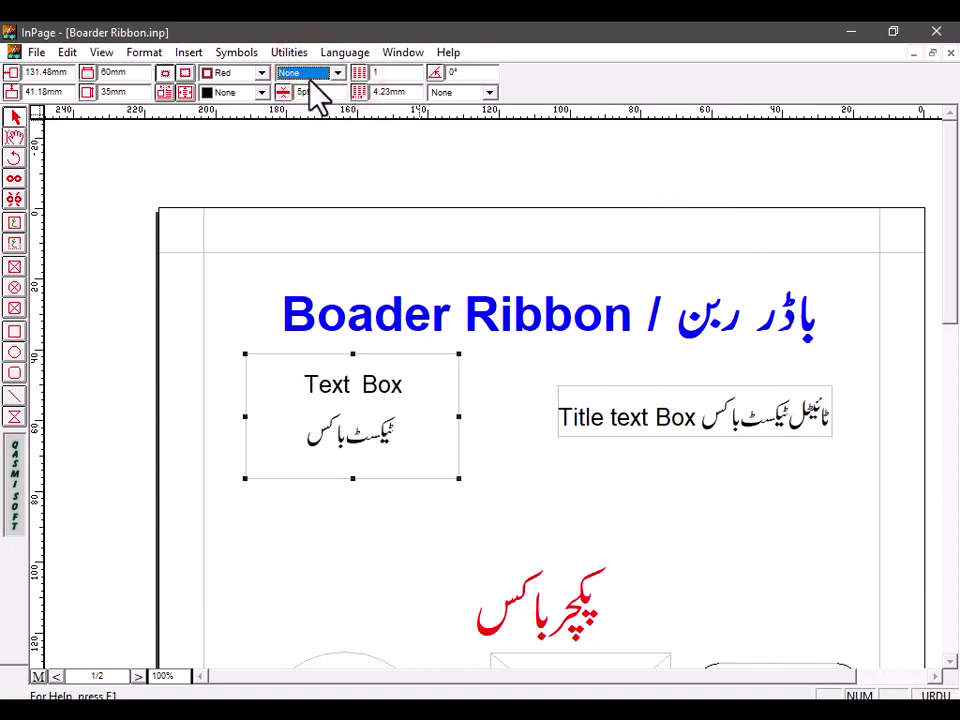
left_click(314, 72)
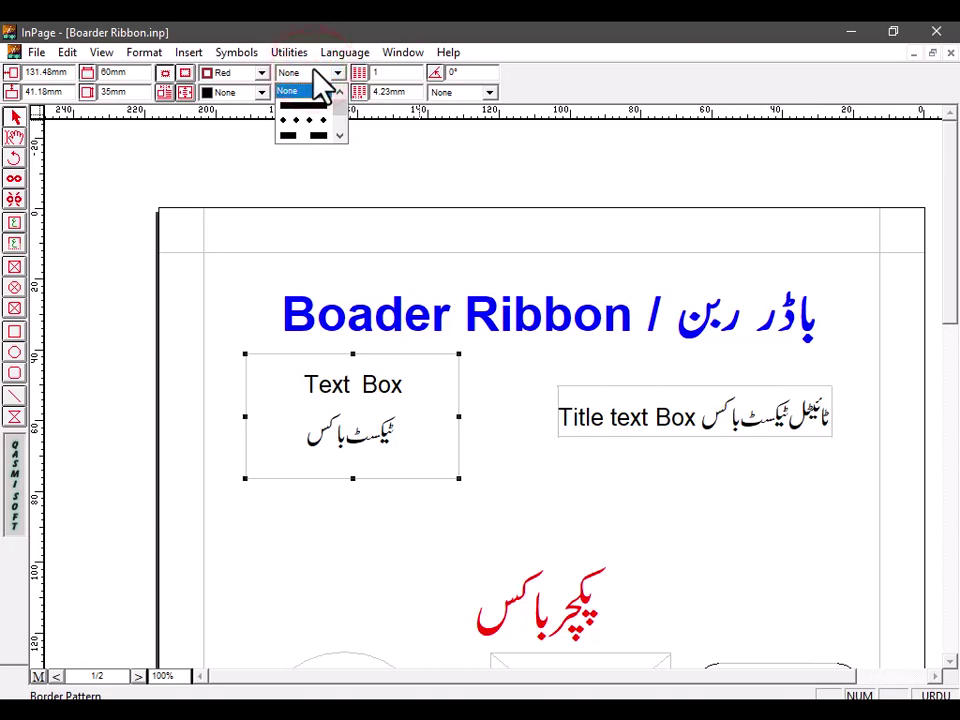
left_click(311, 104)
left_click(416, 502)
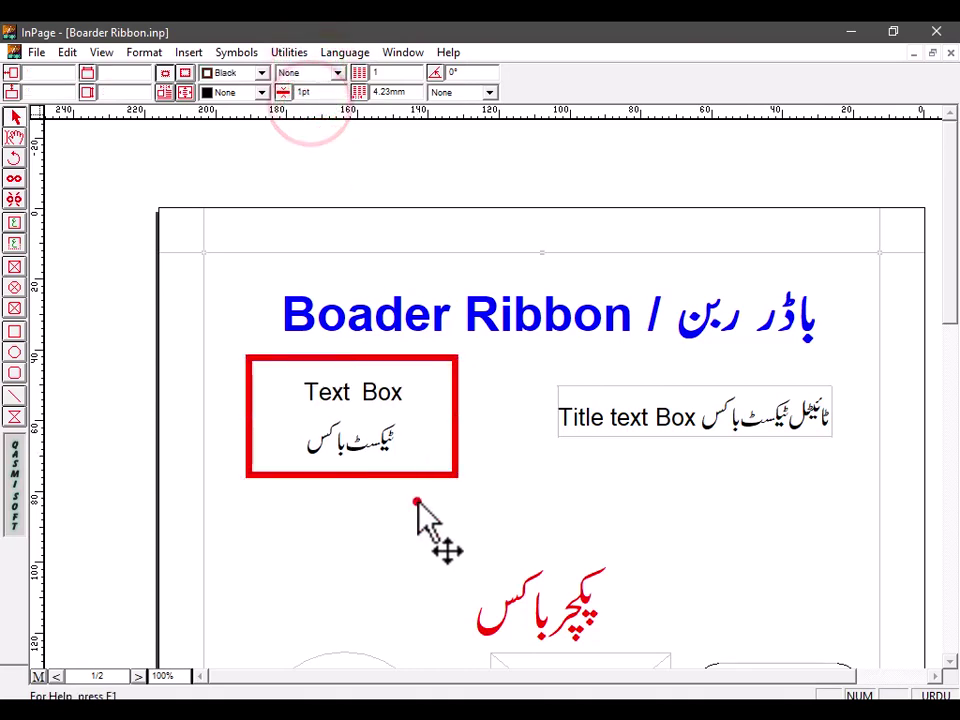
Give the text box a single-direction diagonal hatch pattern and a Gray fill colour.
left_click(393, 472)
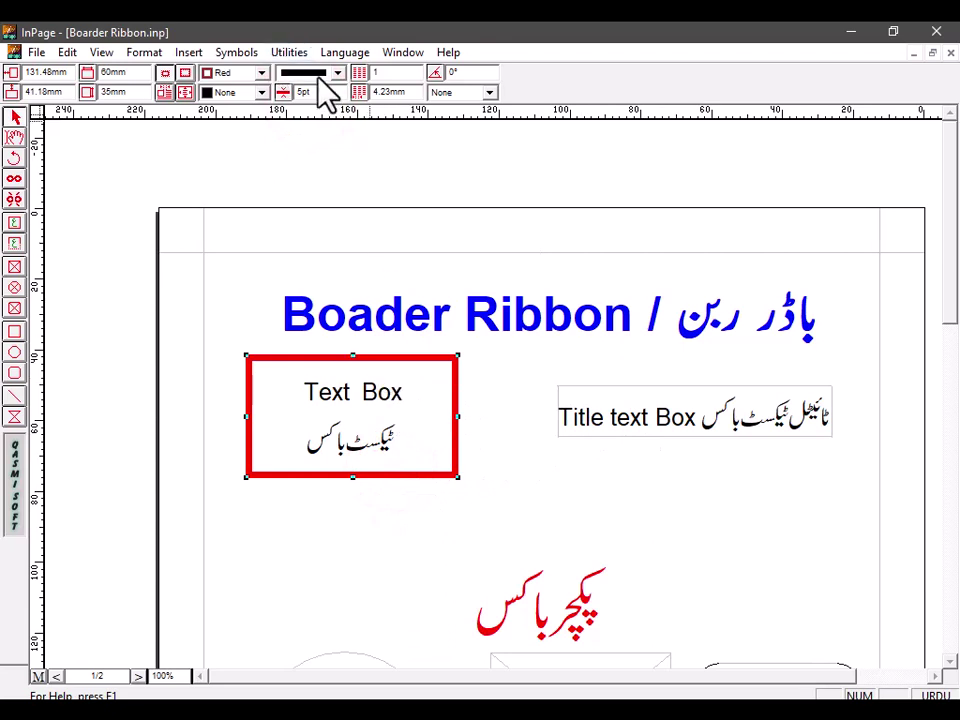
left_click(420, 385)
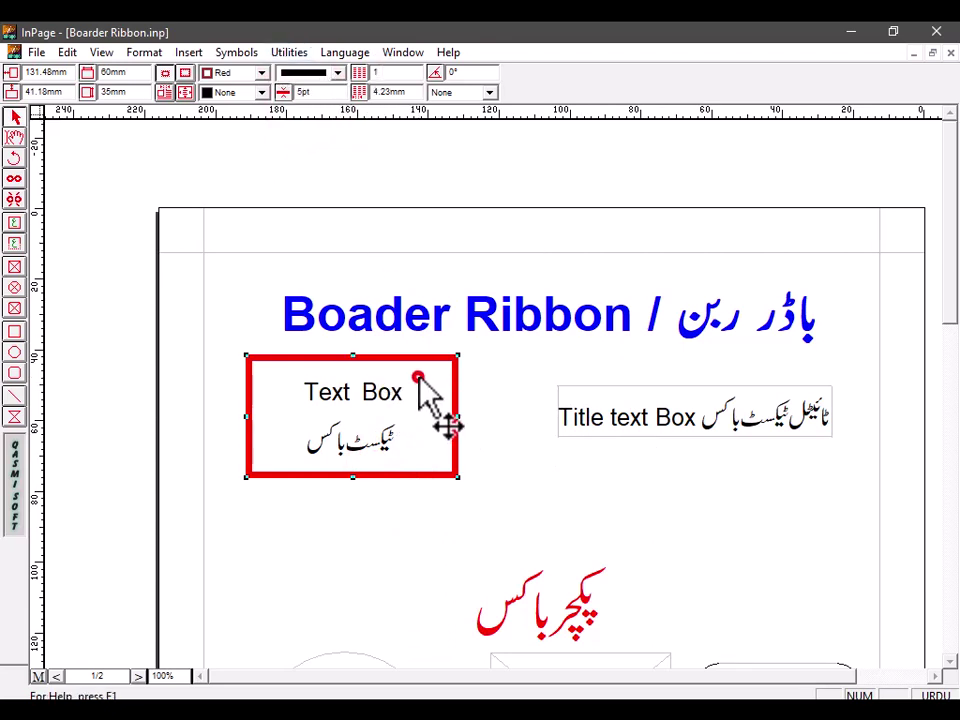
left_click(384, 72)
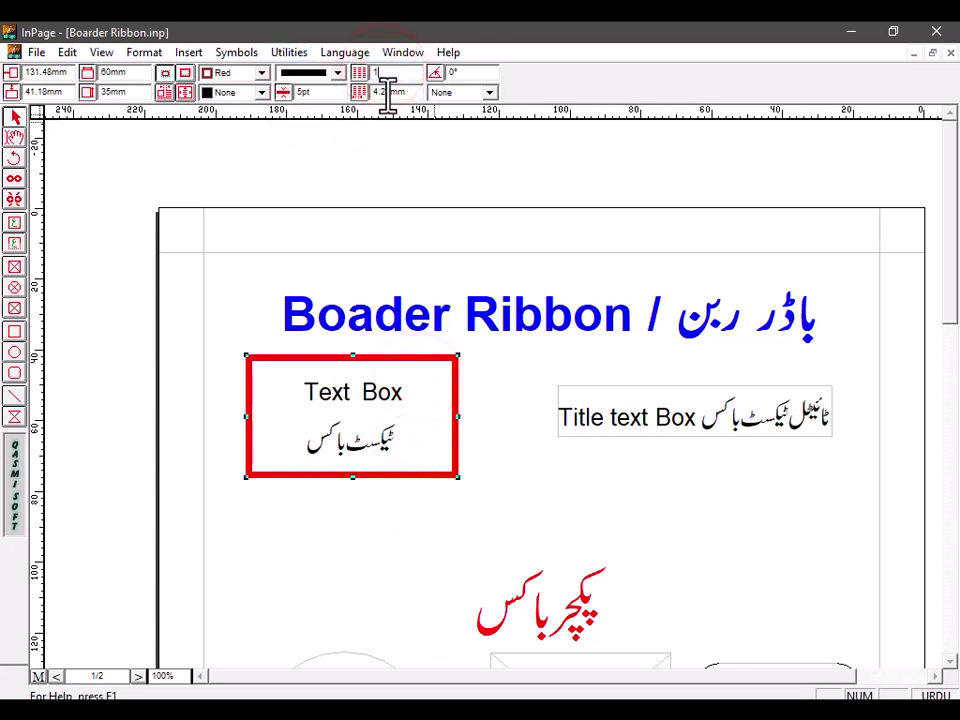
left_click(388, 92)
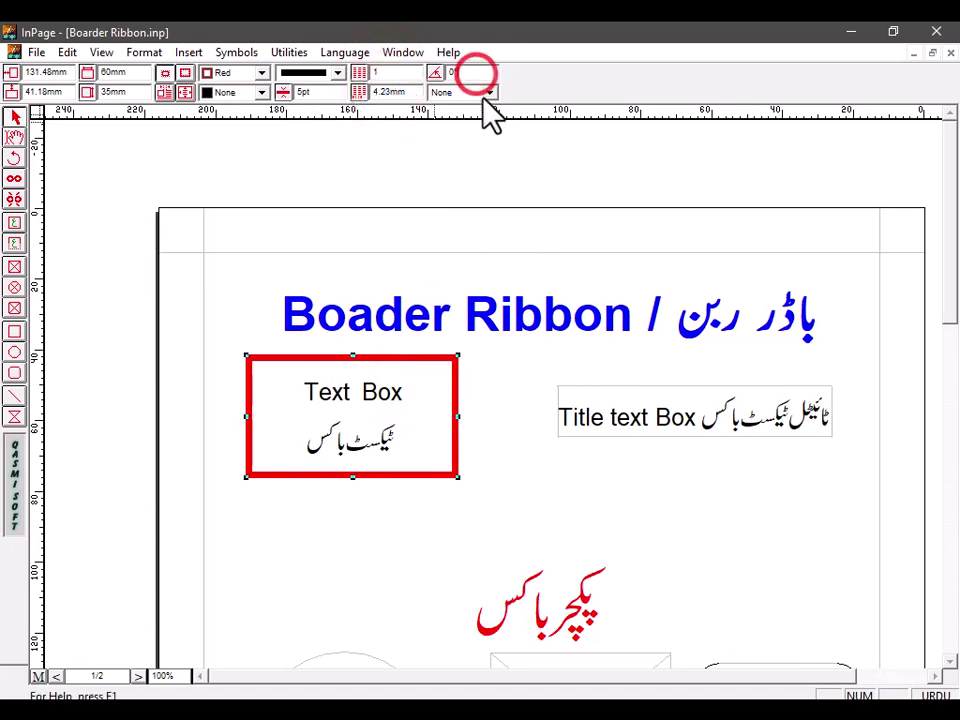
left_click(490, 92)
left_click(450, 155)
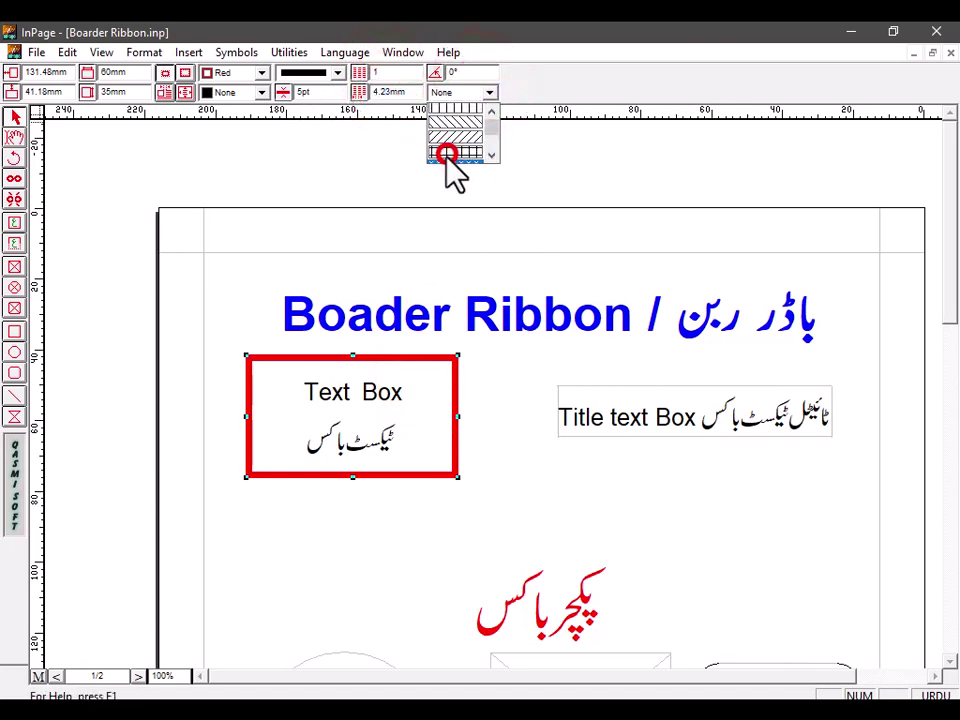
left_click(261, 92)
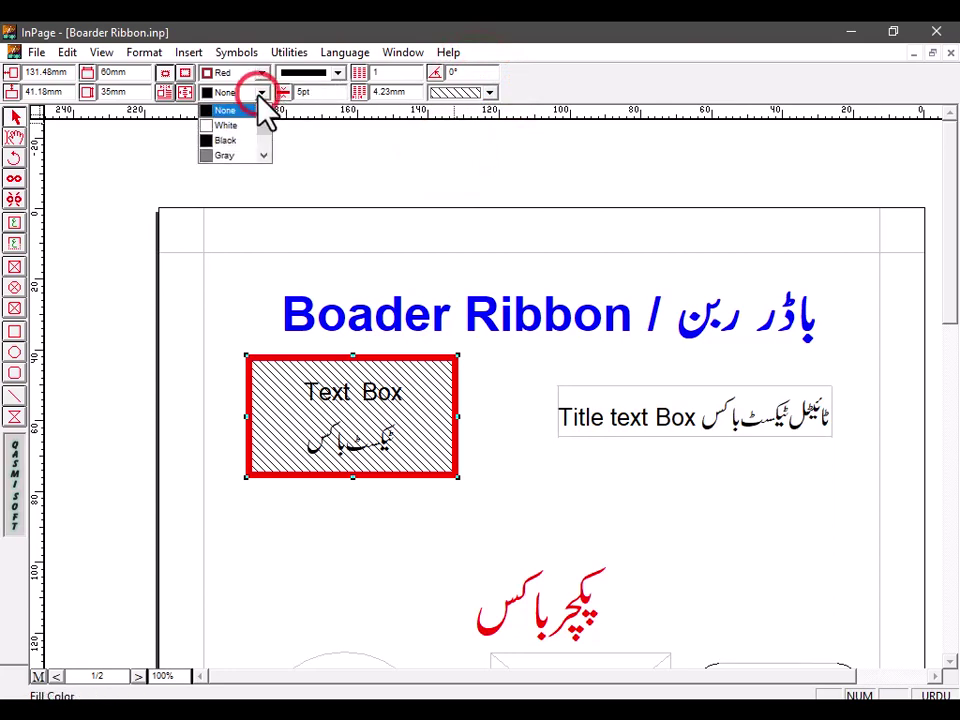
left_click(226, 156)
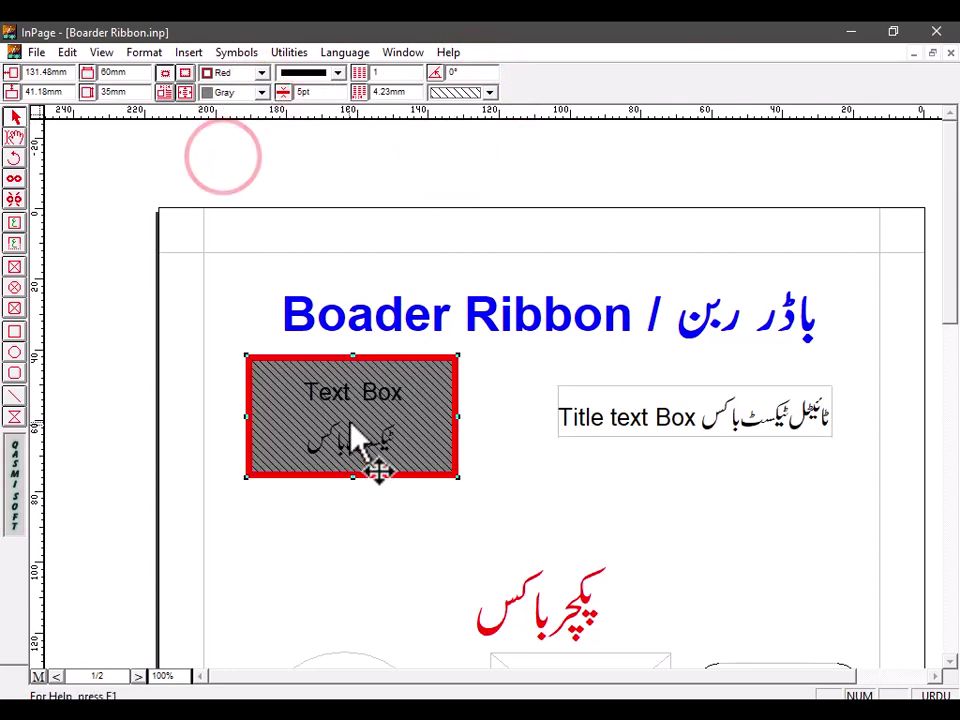
Change the text box's hatch pattern to the diagonal crosshatch and its fill colour to Yellow.
left_click(456, 90)
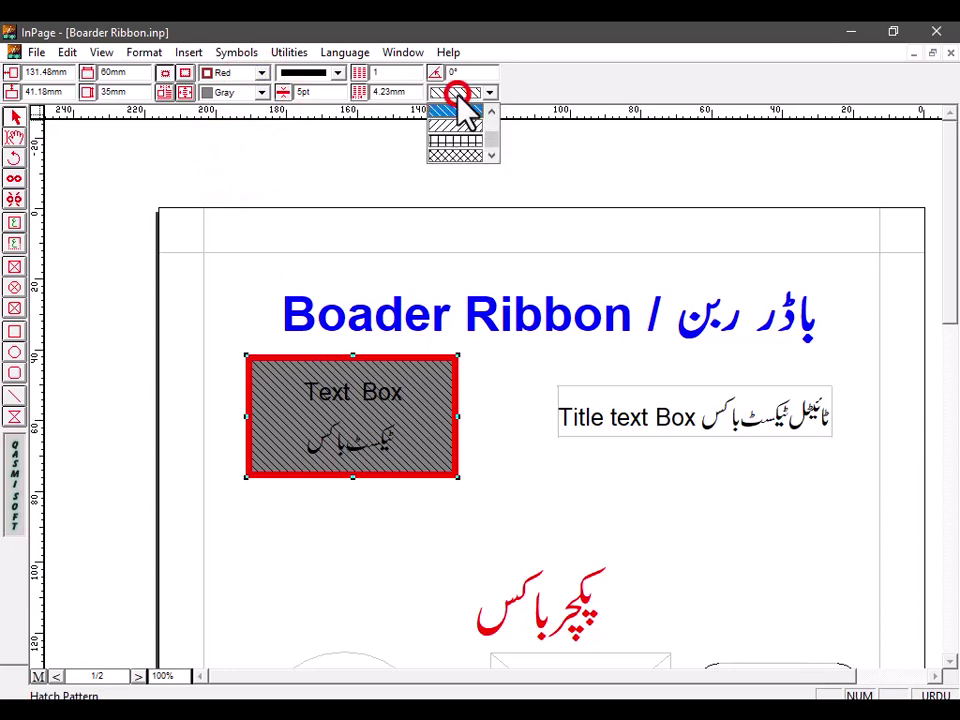
left_click(456, 155)
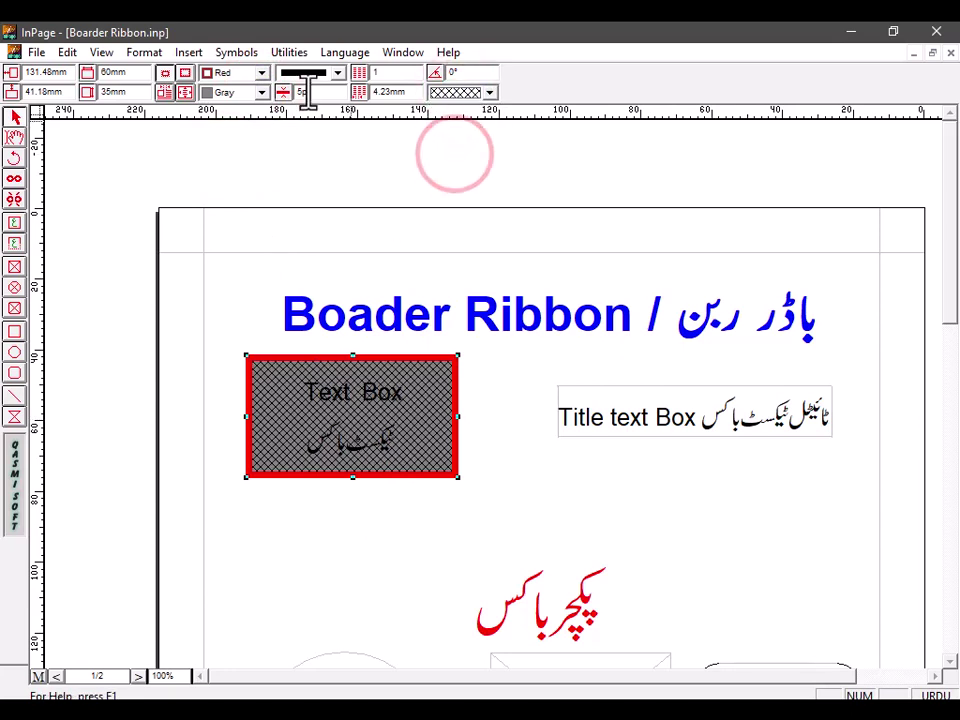
left_click(261, 92)
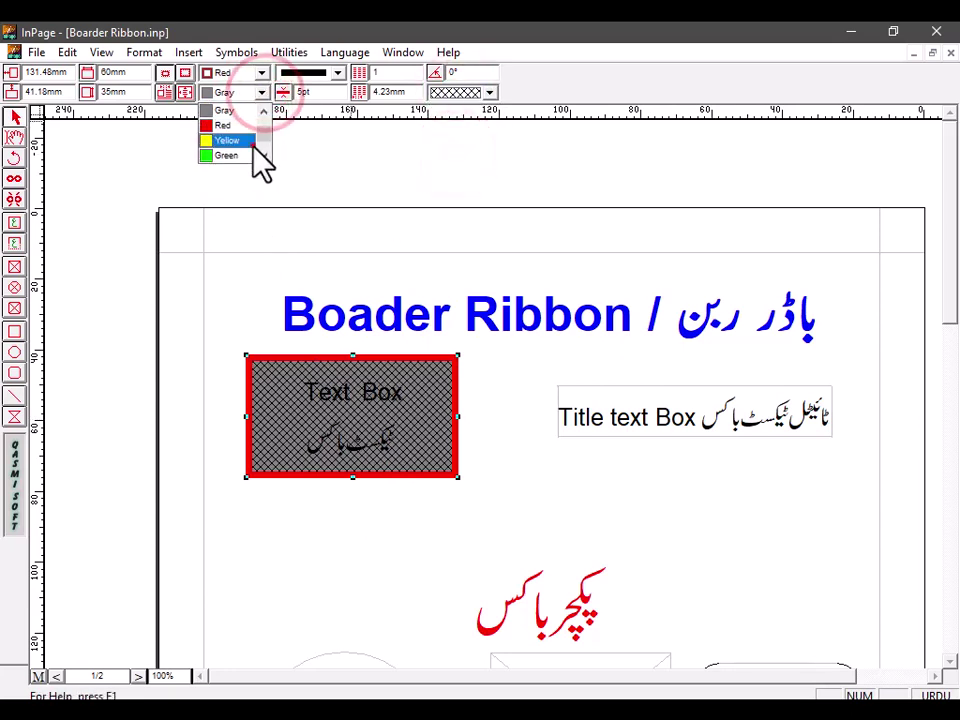
left_click(253, 143)
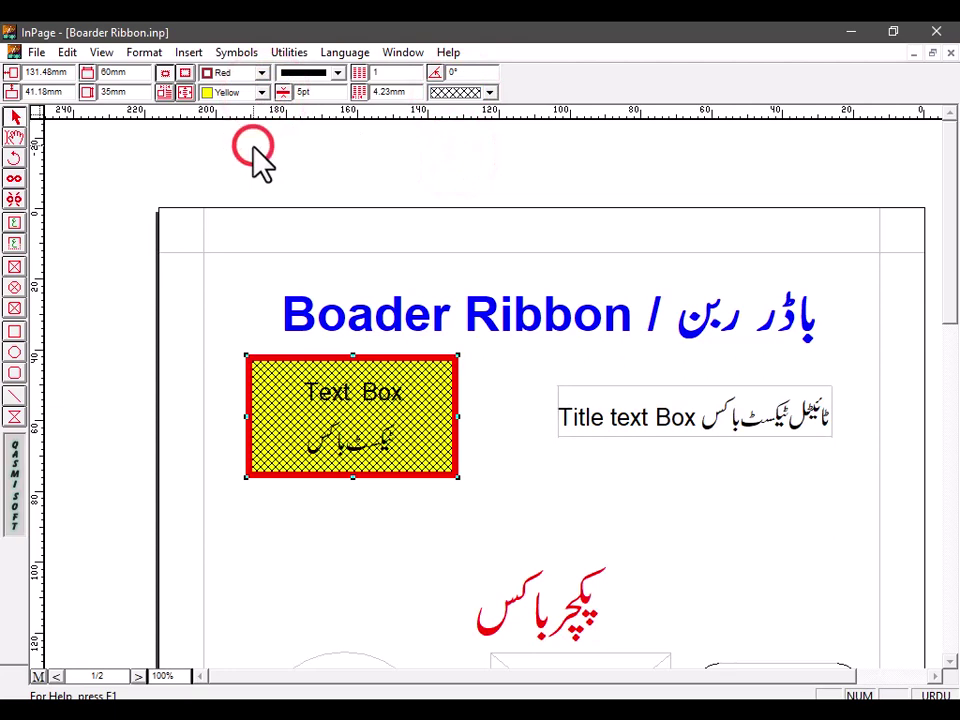
Set the crosshatched text box's fill colour to Green.
left_click(261, 92)
scroll(240, 150, "up", 2)
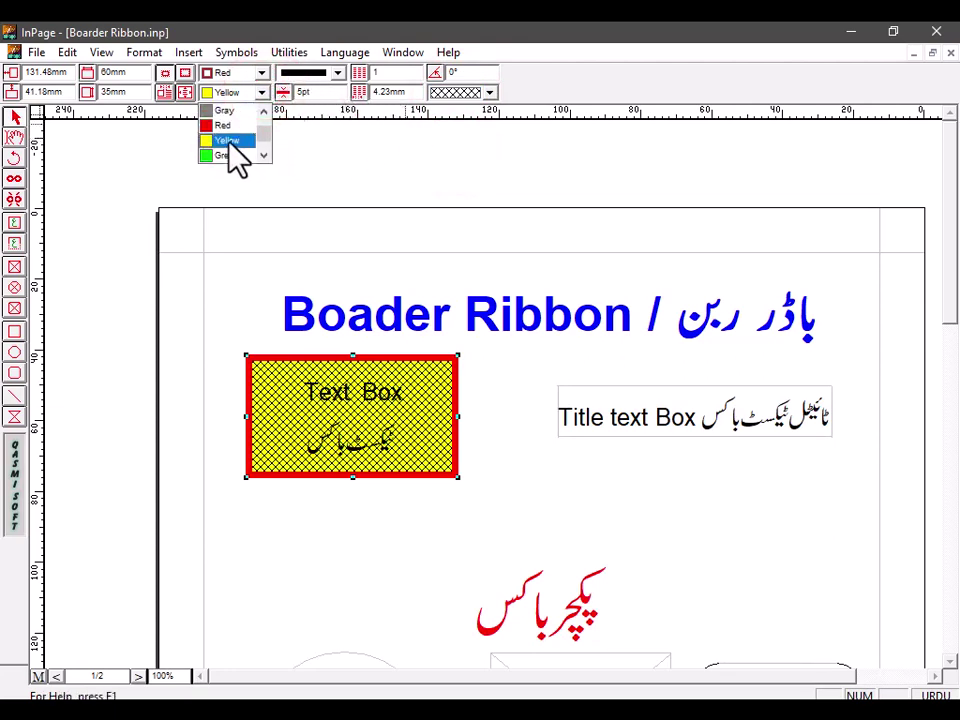
left_click(212, 156)
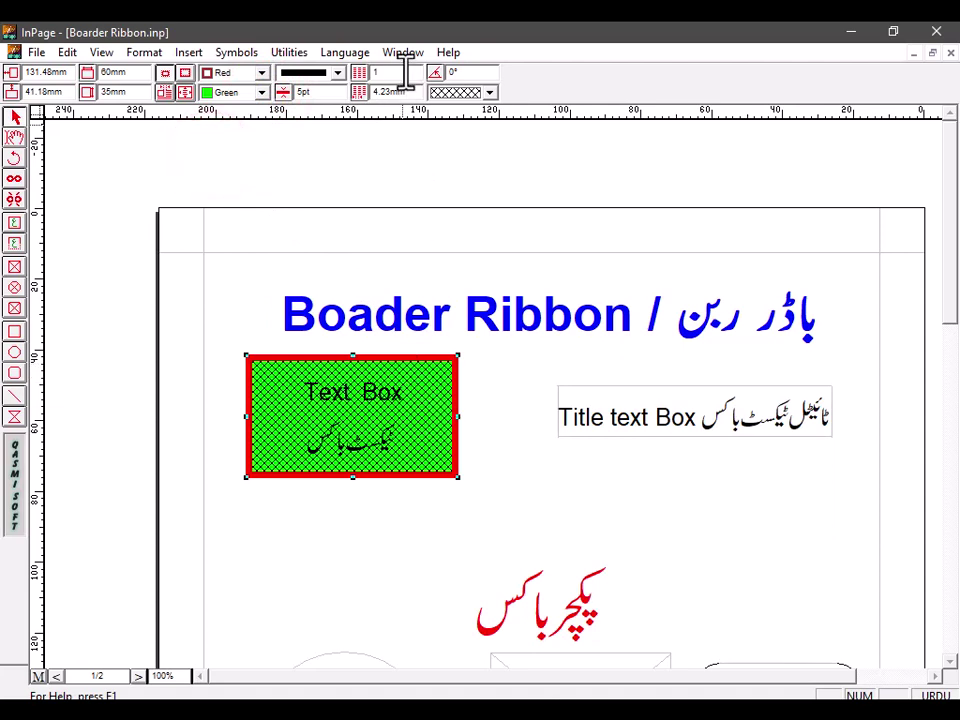
left_click(534, 433)
left_click(401, 400)
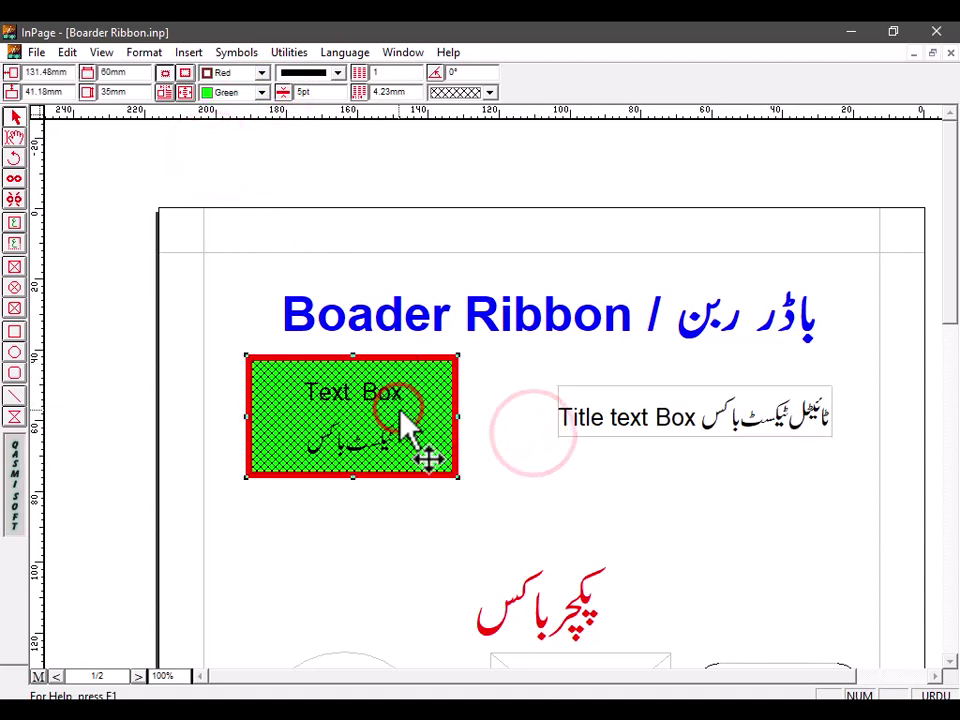
Set the width of the title text box to 80 mm.
left_click(597, 418)
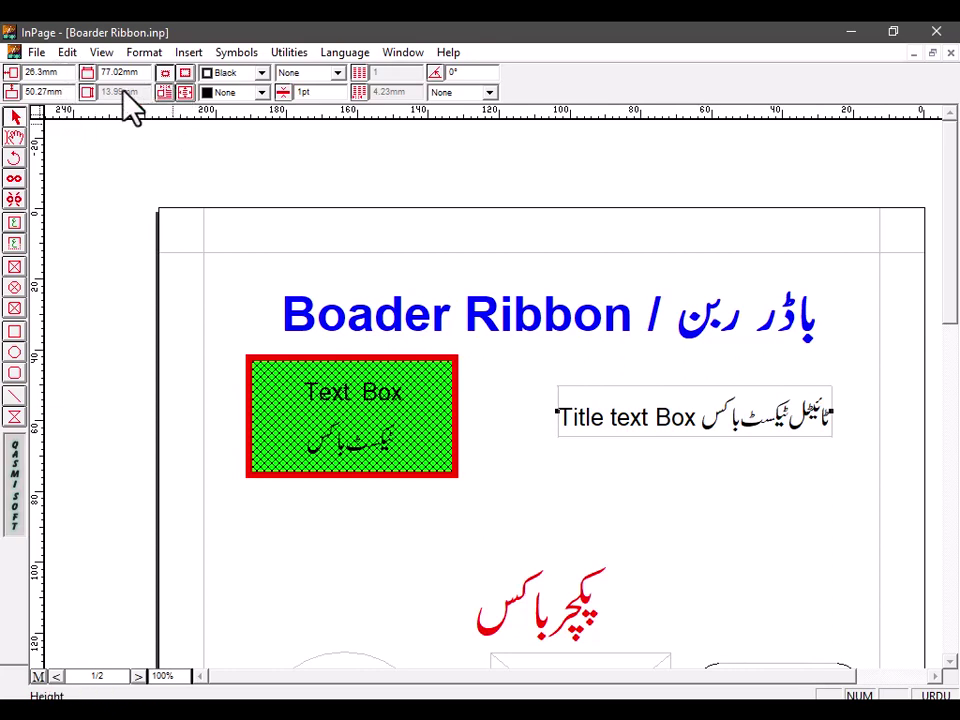
left_click(52, 92)
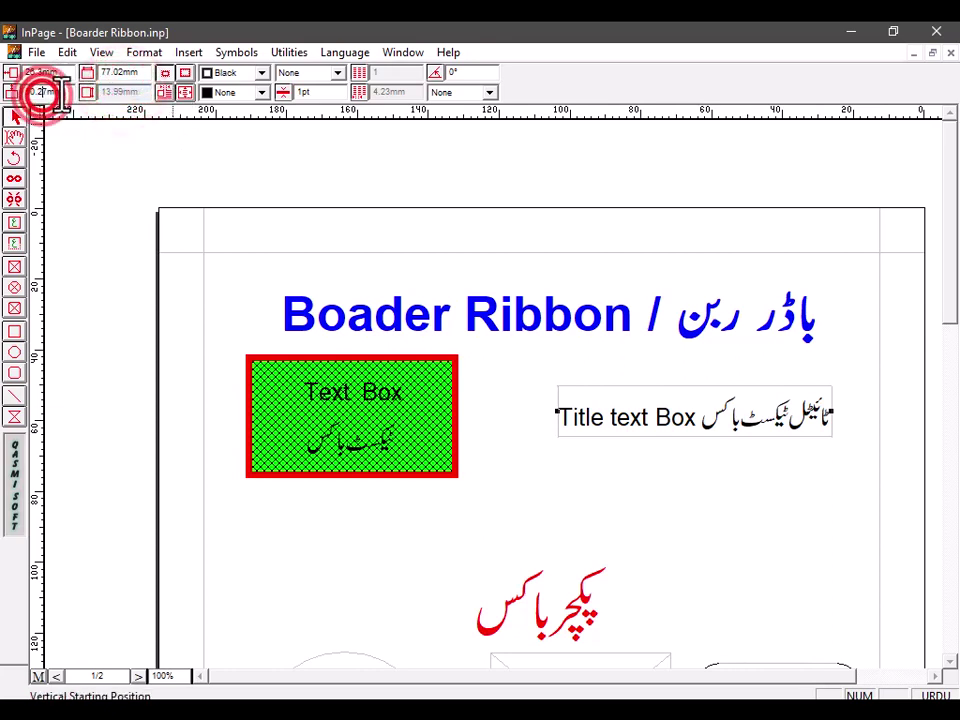
left_click(43, 72)
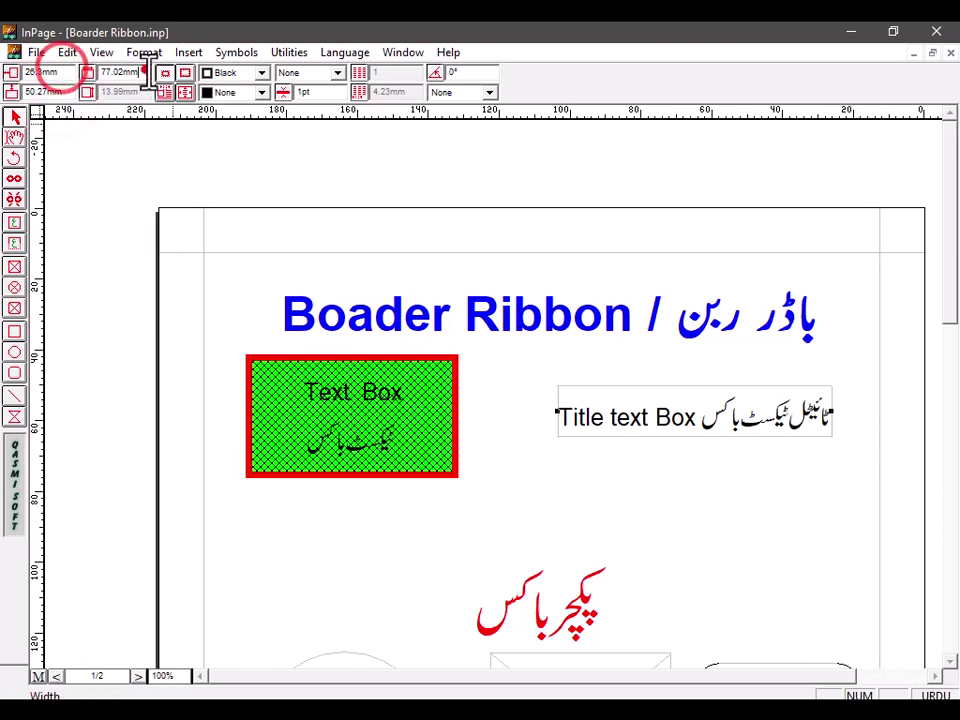
left_click(147, 72)
double_click(147, 72)
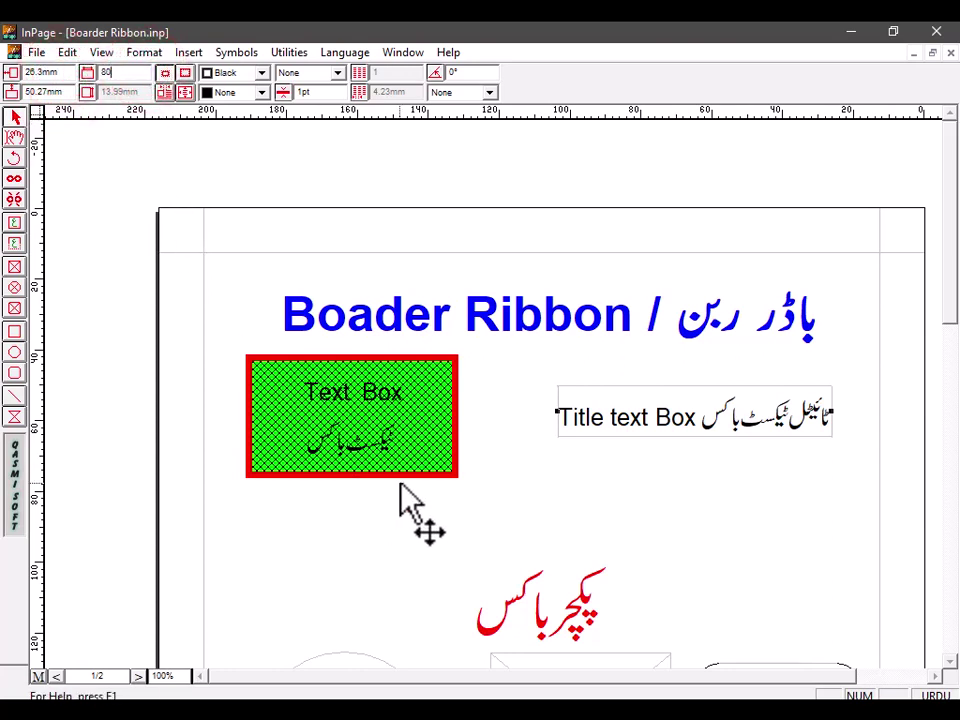
key("Return")
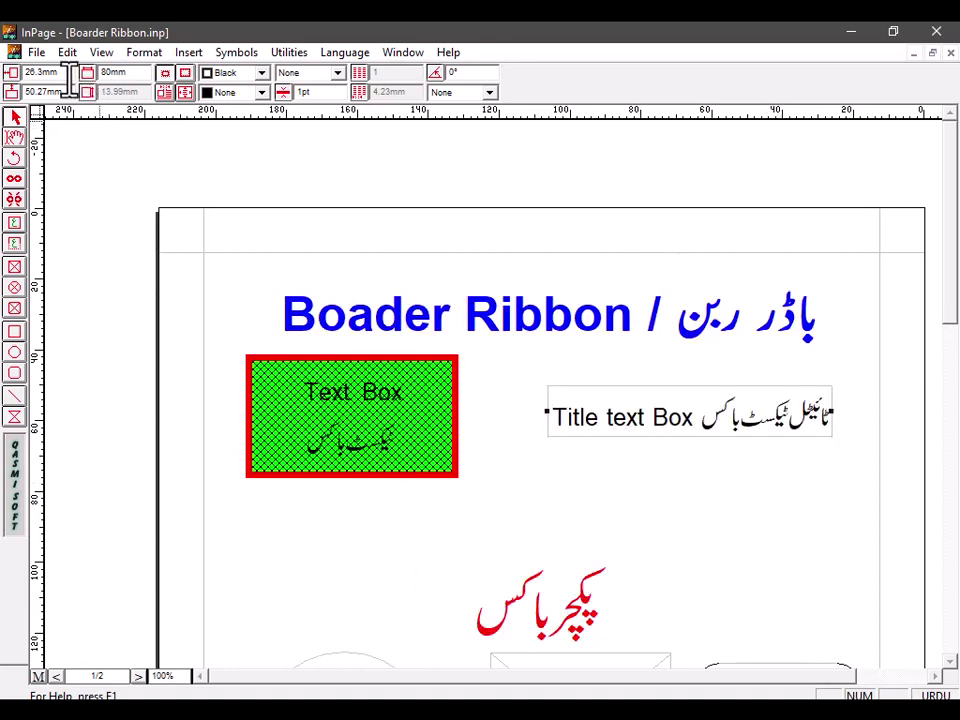
Set the title text box's border colour to Blue.
left_click(246, 72)
left_click(246, 72)
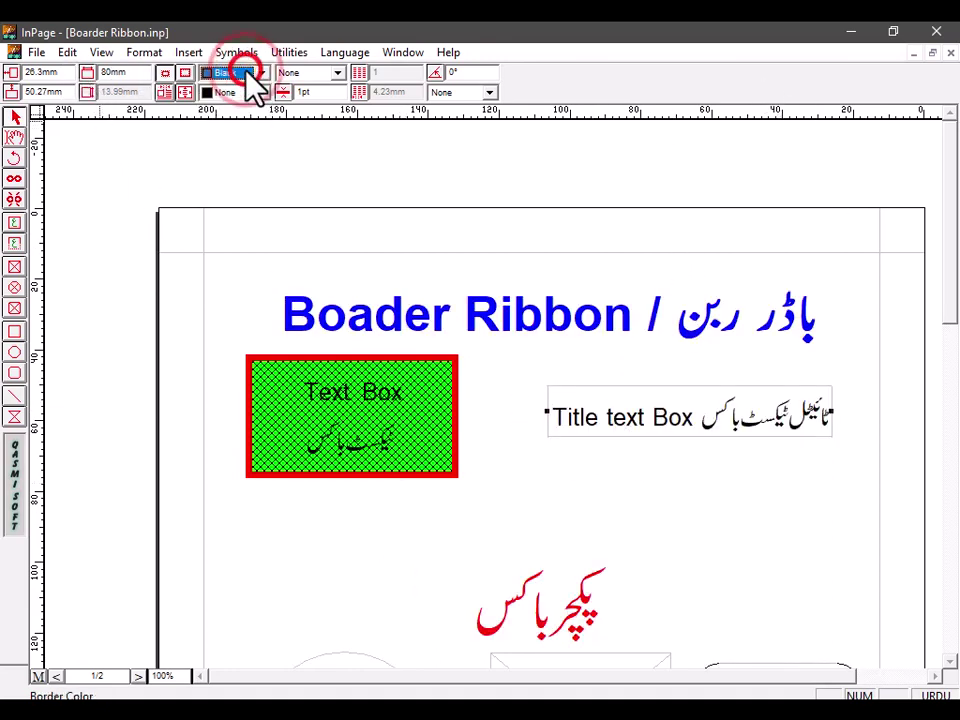
left_click(251, 73)
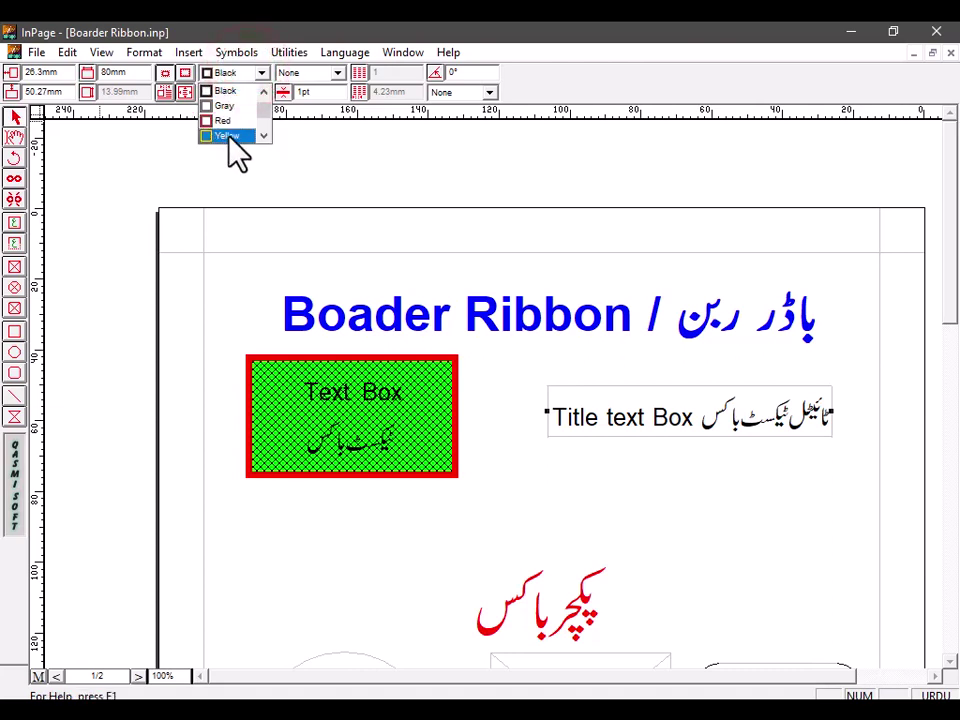
left_click(262, 134)
left_click(262, 134)
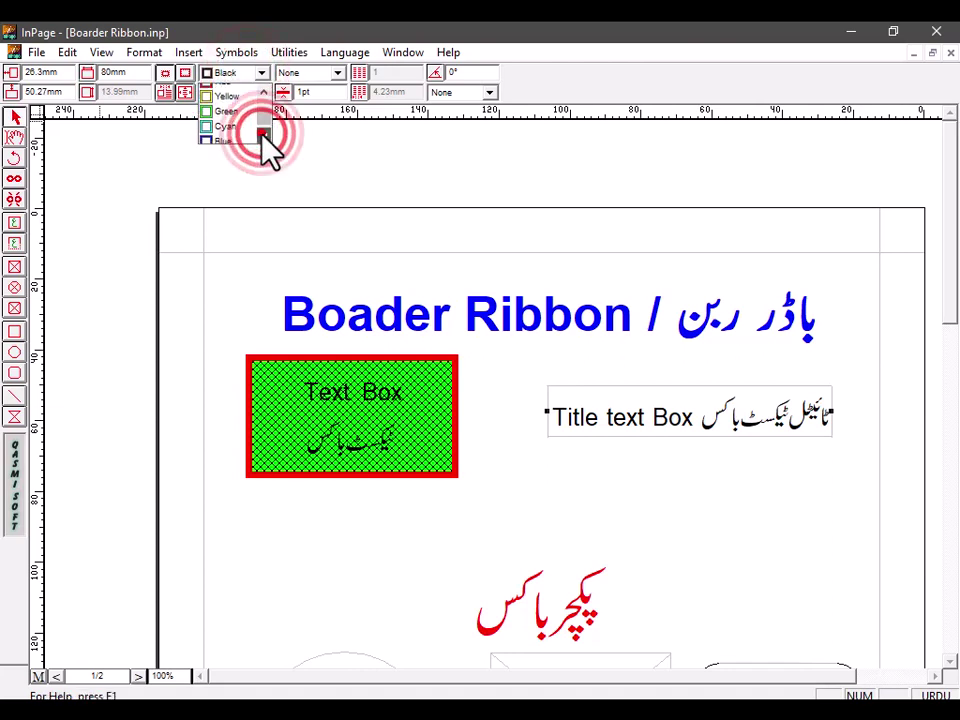
left_click(263, 135)
left_click(224, 120)
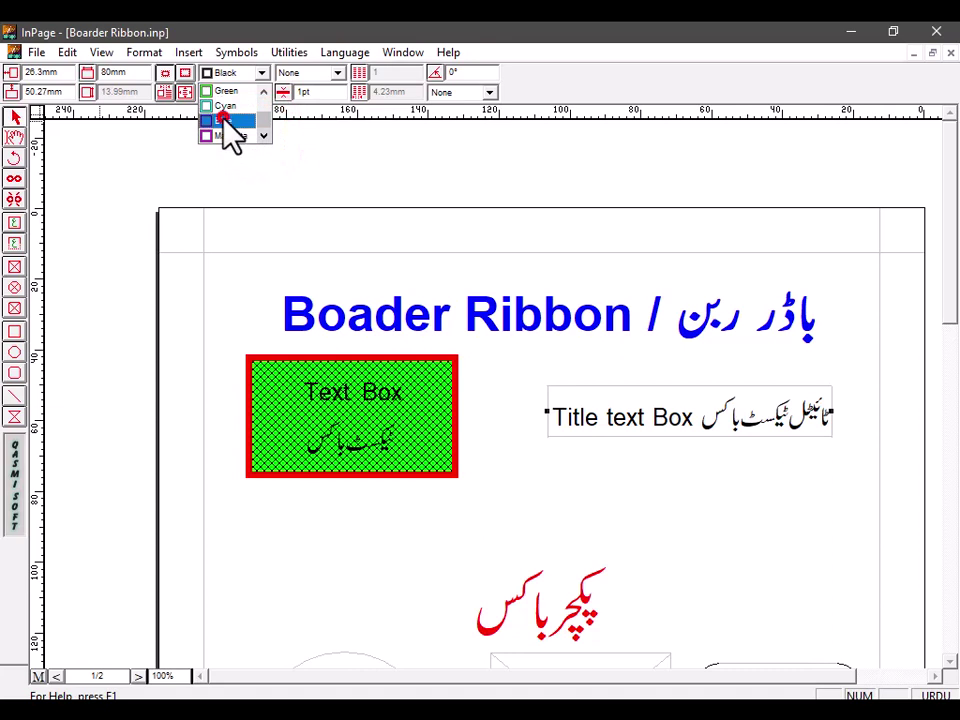
Fill the title text box with Blue.
left_click(259, 92)
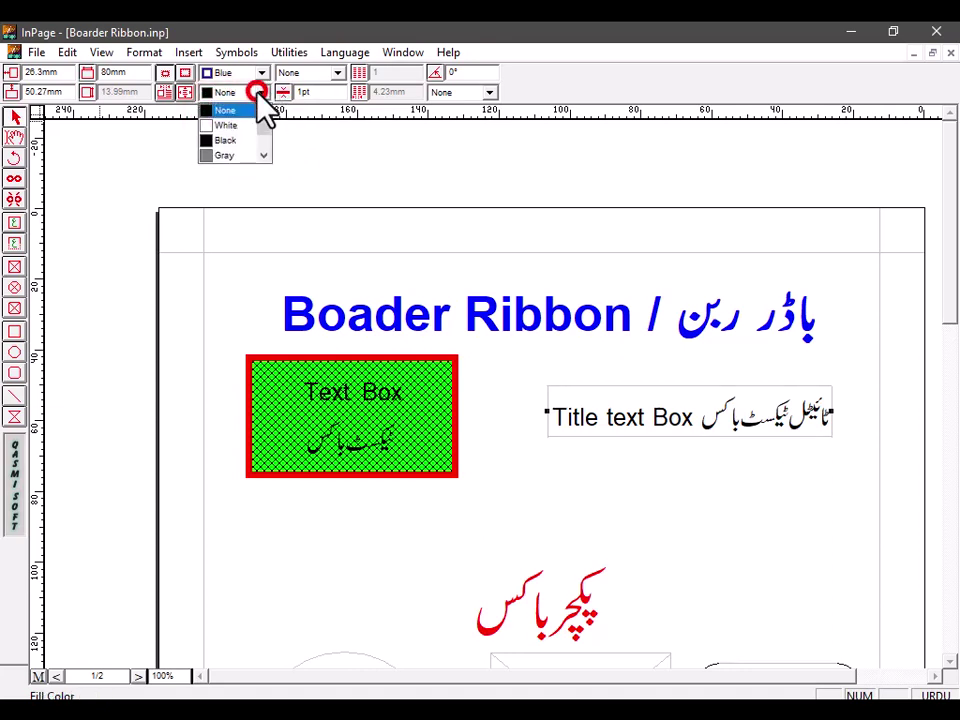
left_click(262, 156)
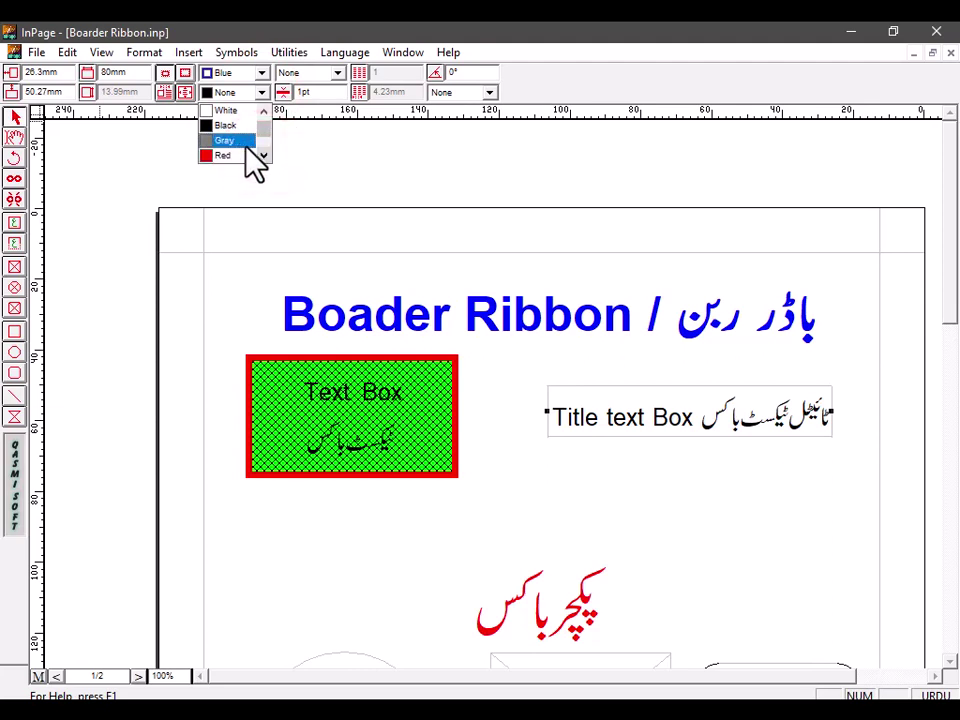
left_click(262, 156)
left_click(262, 156)
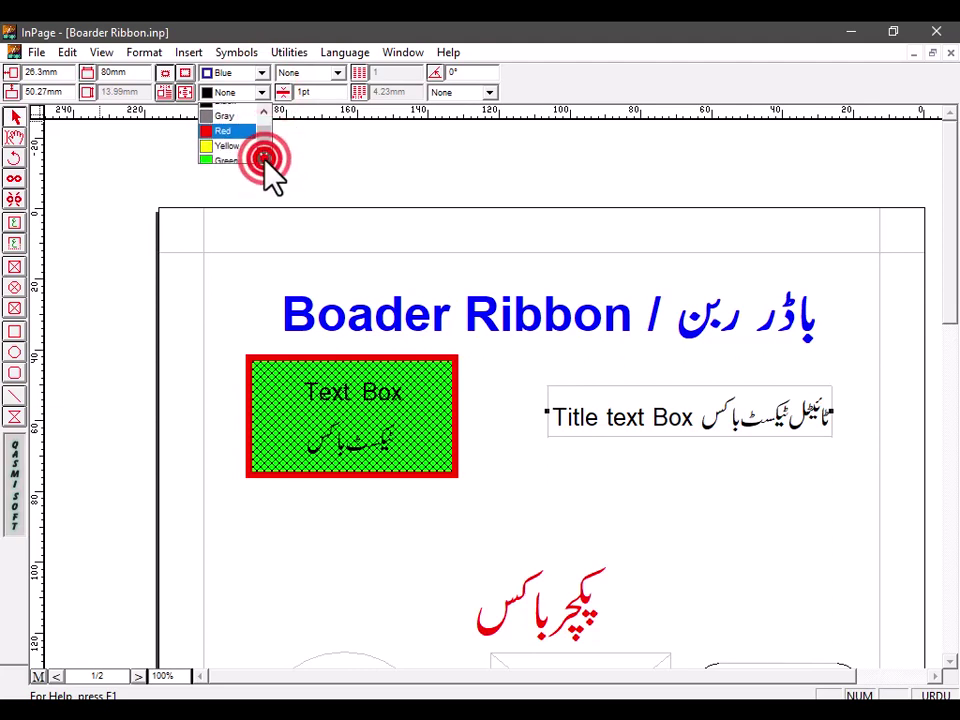
left_click(262, 156)
left_click(262, 156)
left_click(226, 155)
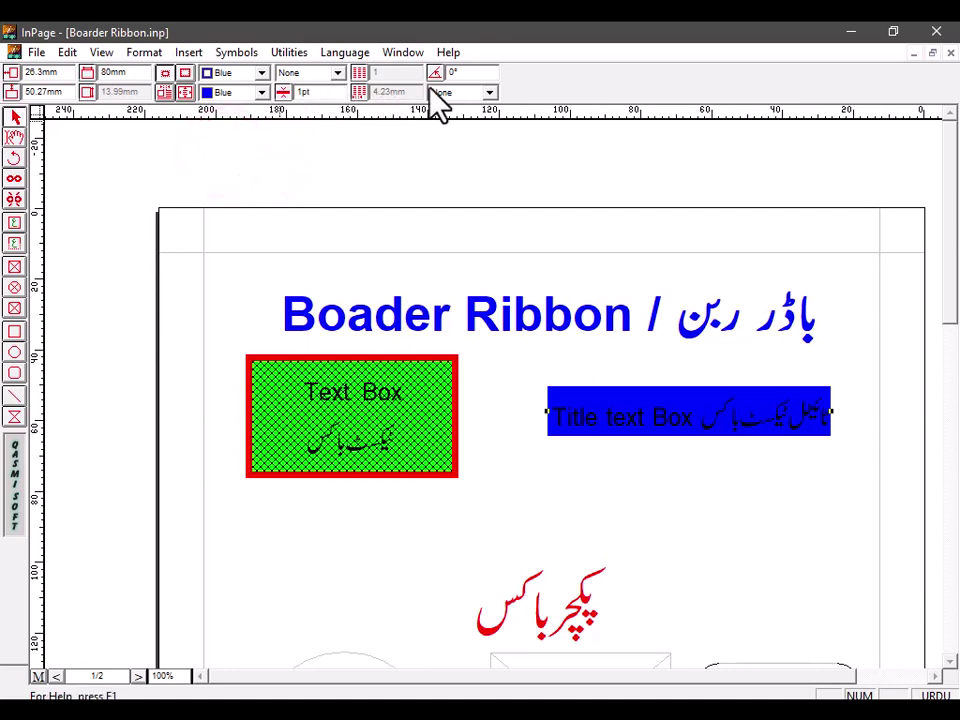
Remove the title text box's fill by setting its fill colour to None.
left_click(261, 92)
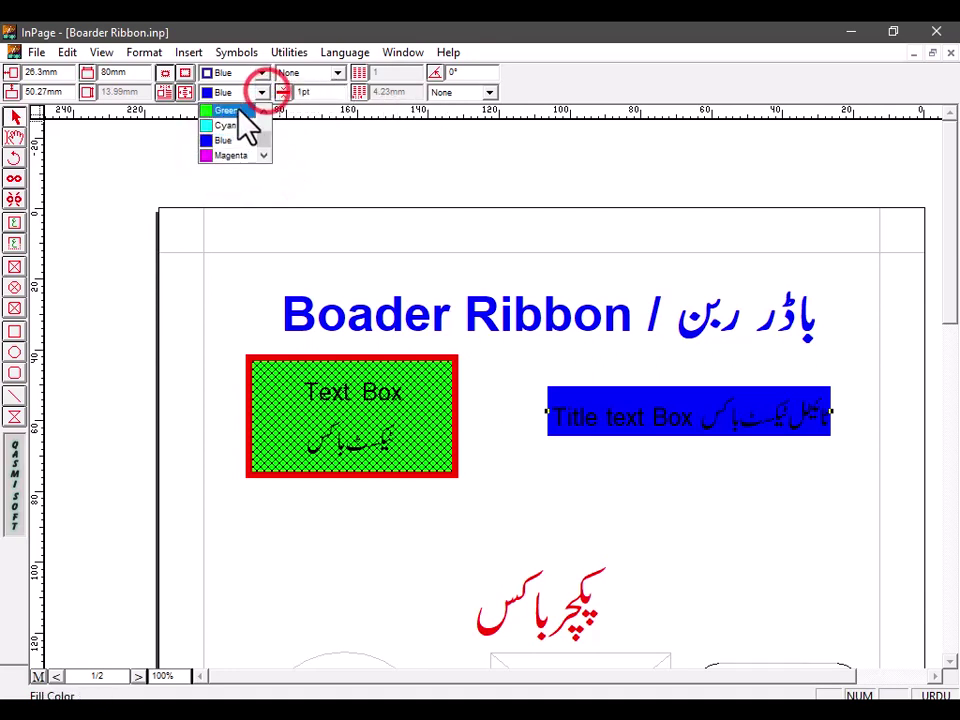
scroll(262, 129, "up", 3)
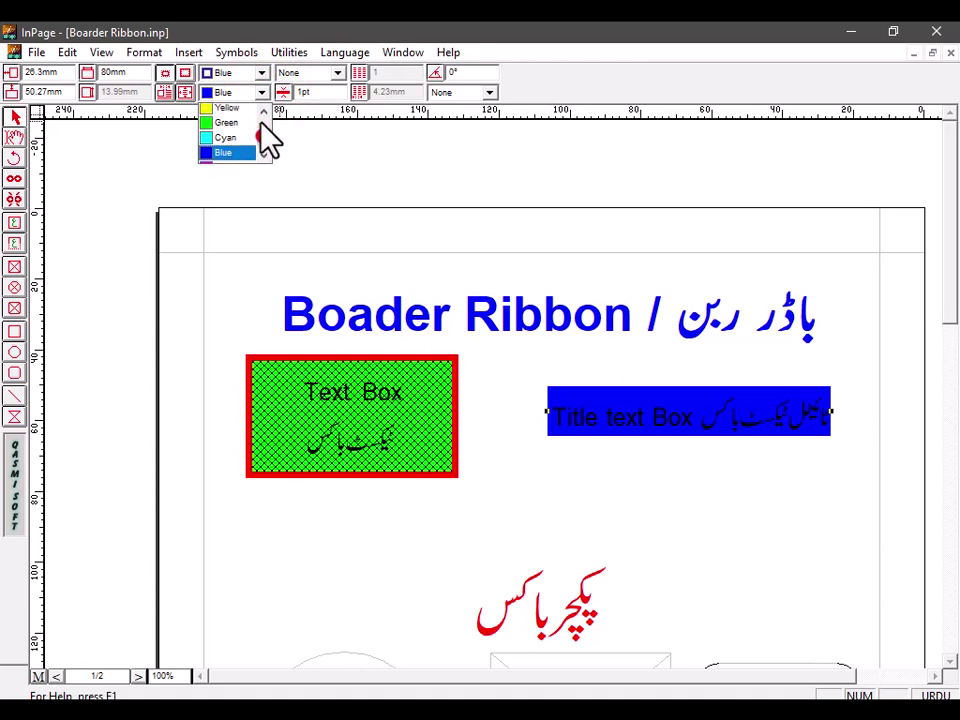
left_click(252, 111)
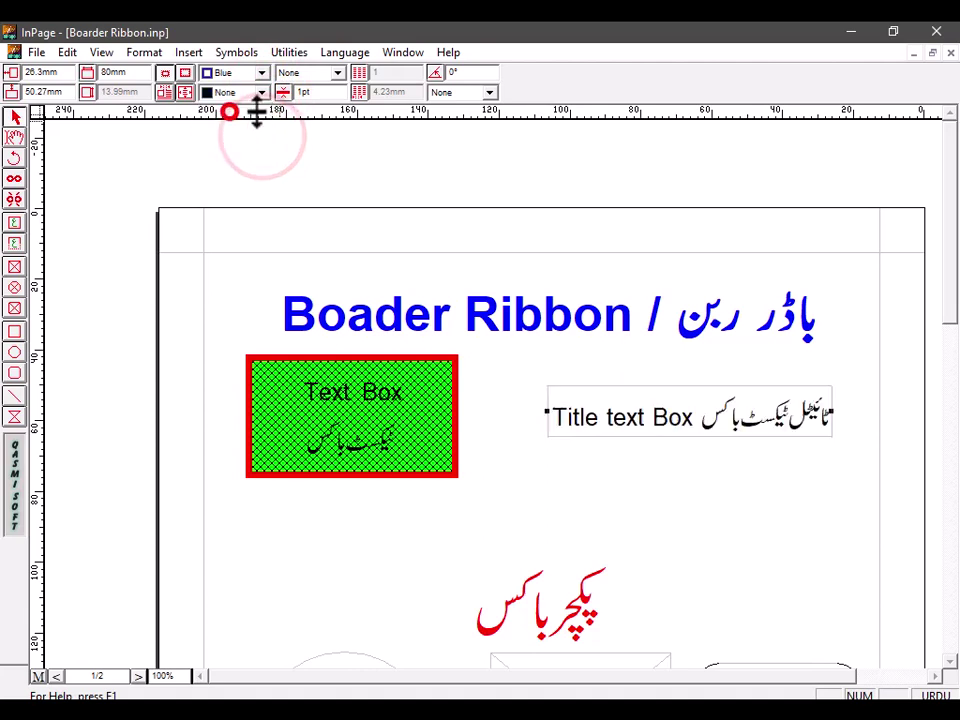
Give the title text box a solid 10pt border and widen the box to about 90 mm.
left_click(338, 73)
left_click(305, 105)
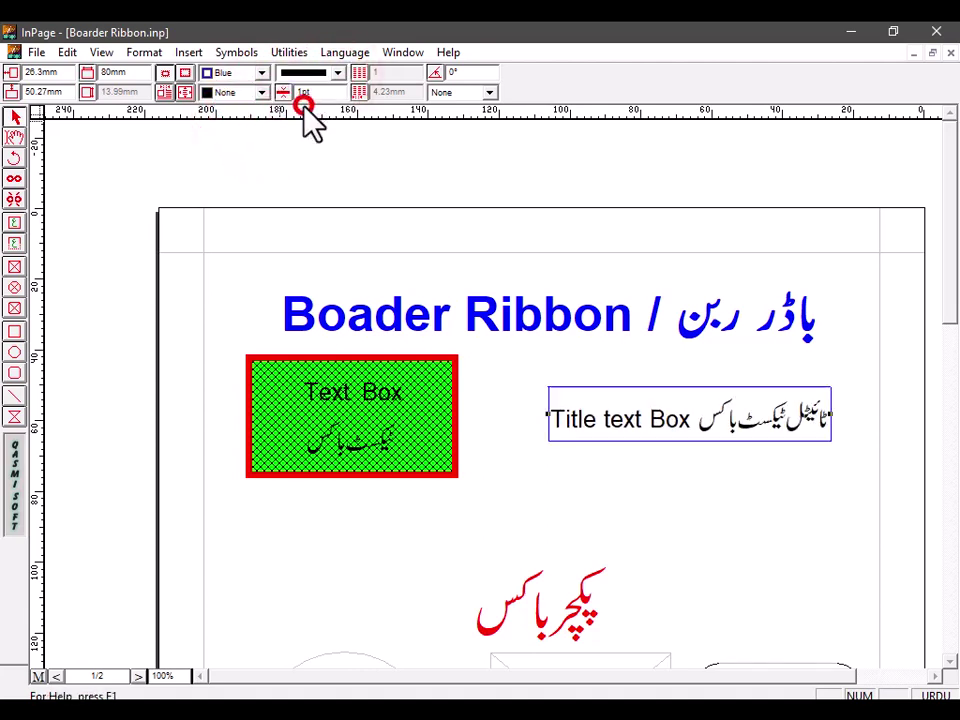
double_click(325, 96)
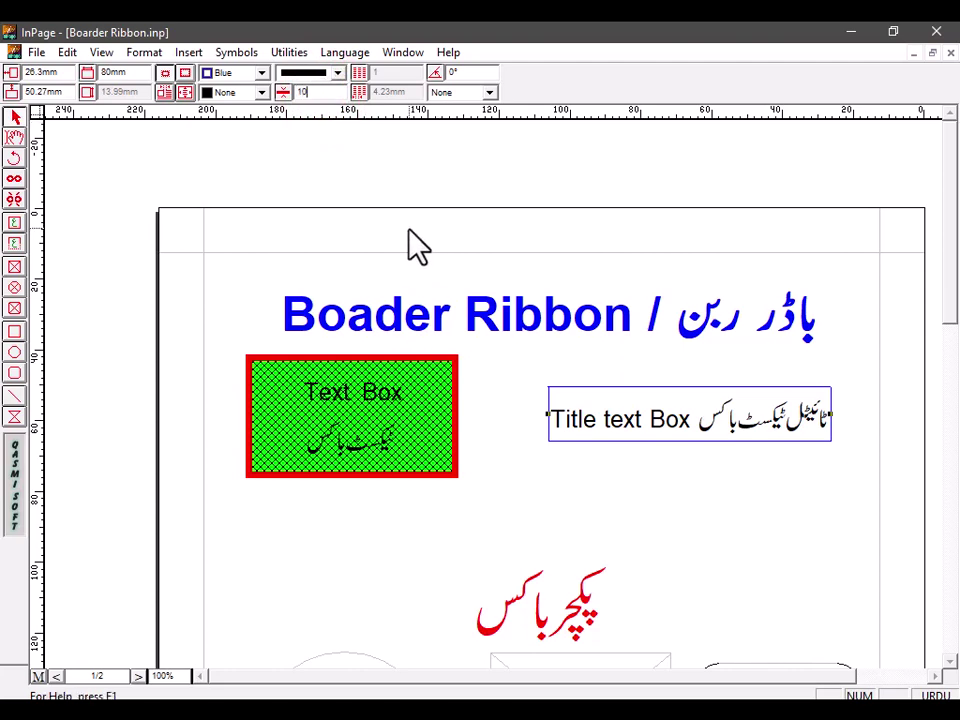
key("Return")
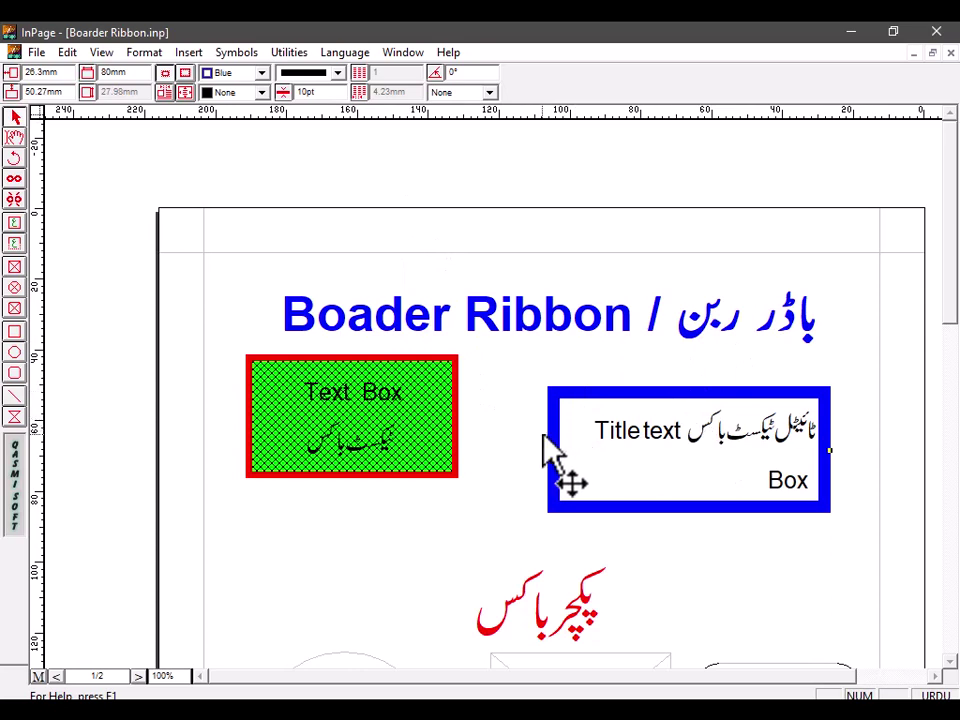
left_click_drag(548, 450, 514, 440)
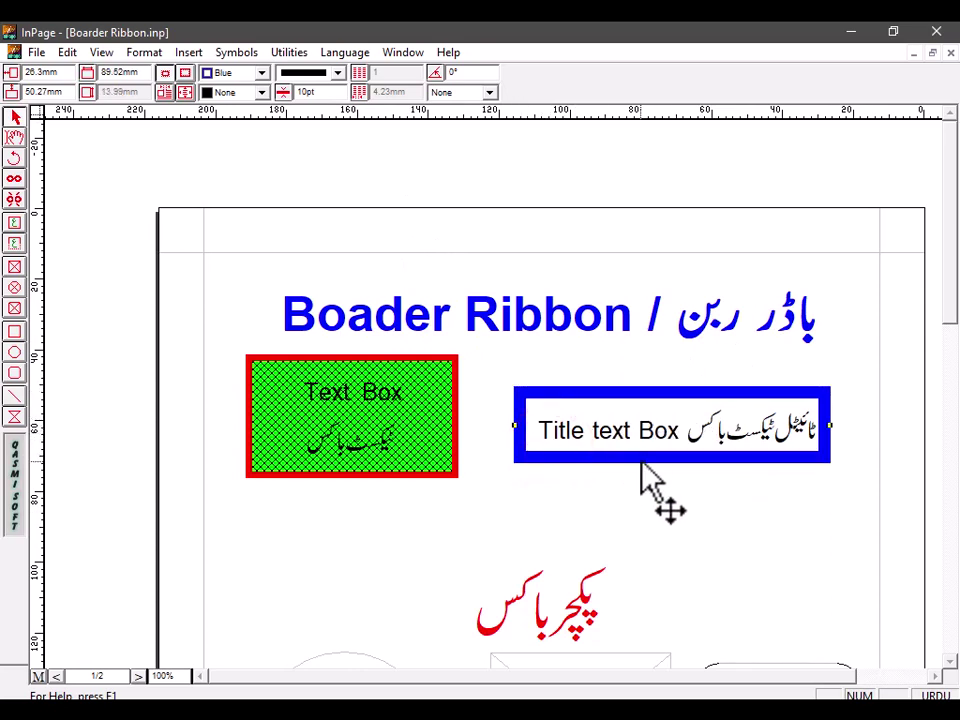
Try the dotted, outlined dash and double-line border patterns on the title text box.
left_click(338, 73)
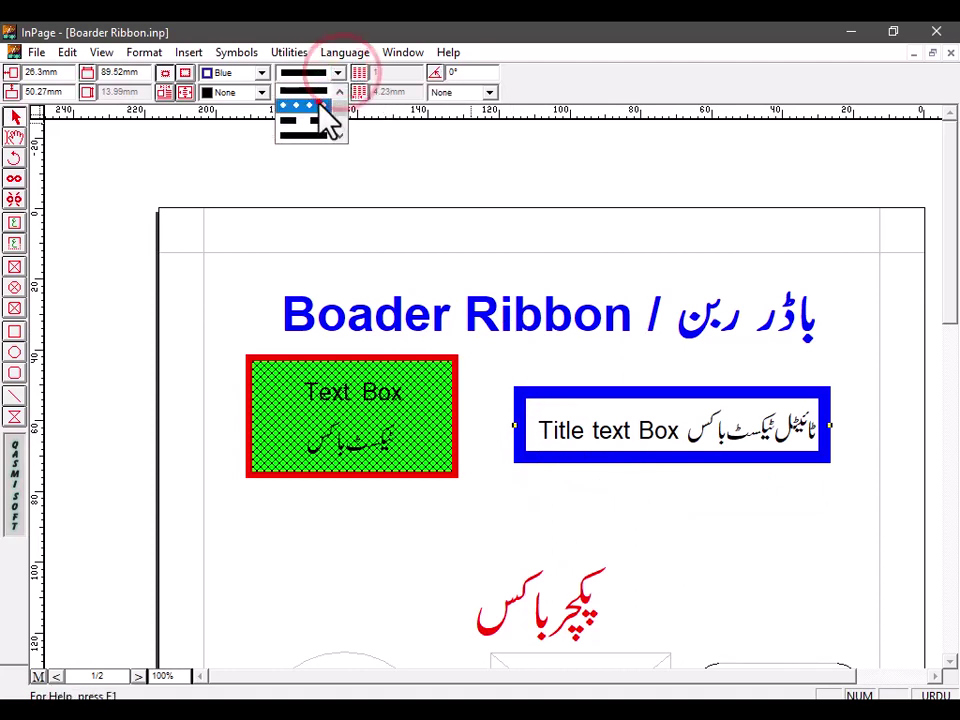
left_click(320, 104)
left_click(338, 73)
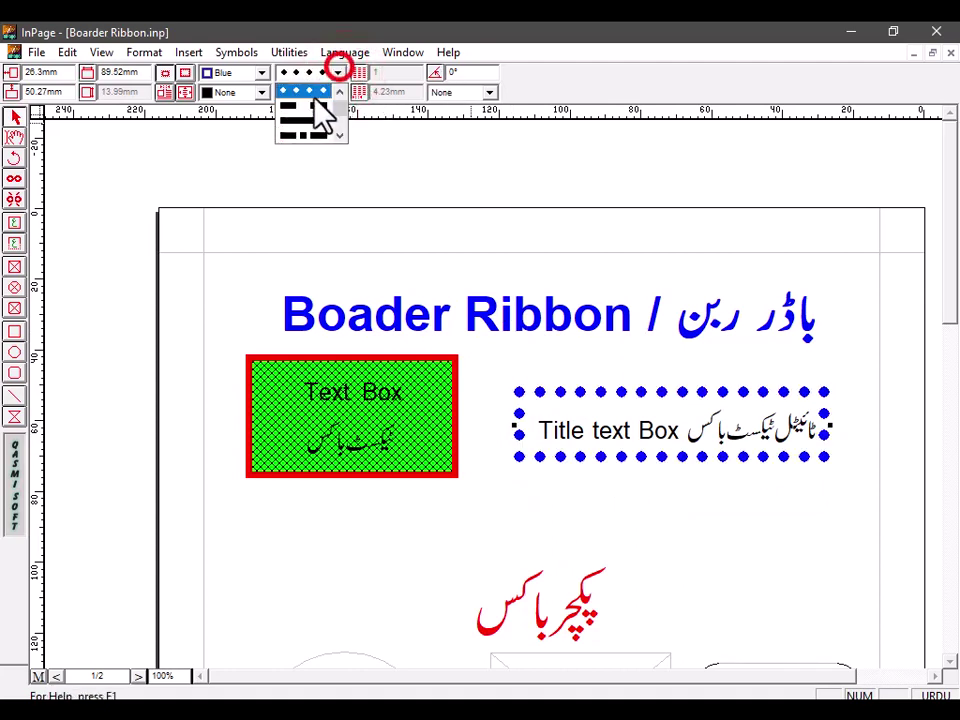
left_click(304, 116)
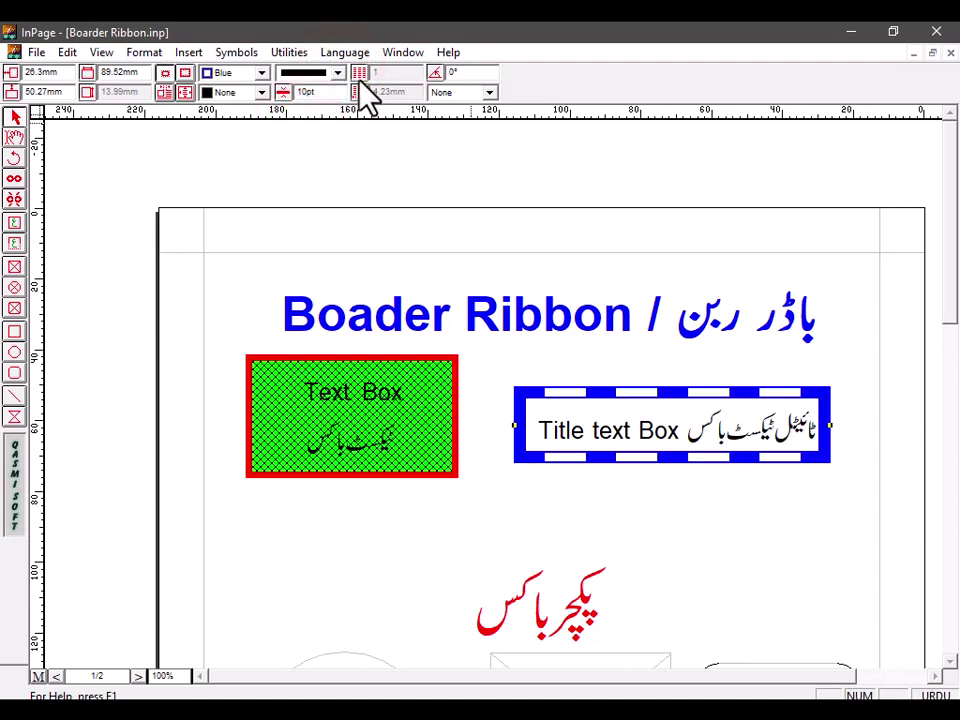
left_click(338, 73)
left_click(313, 121)
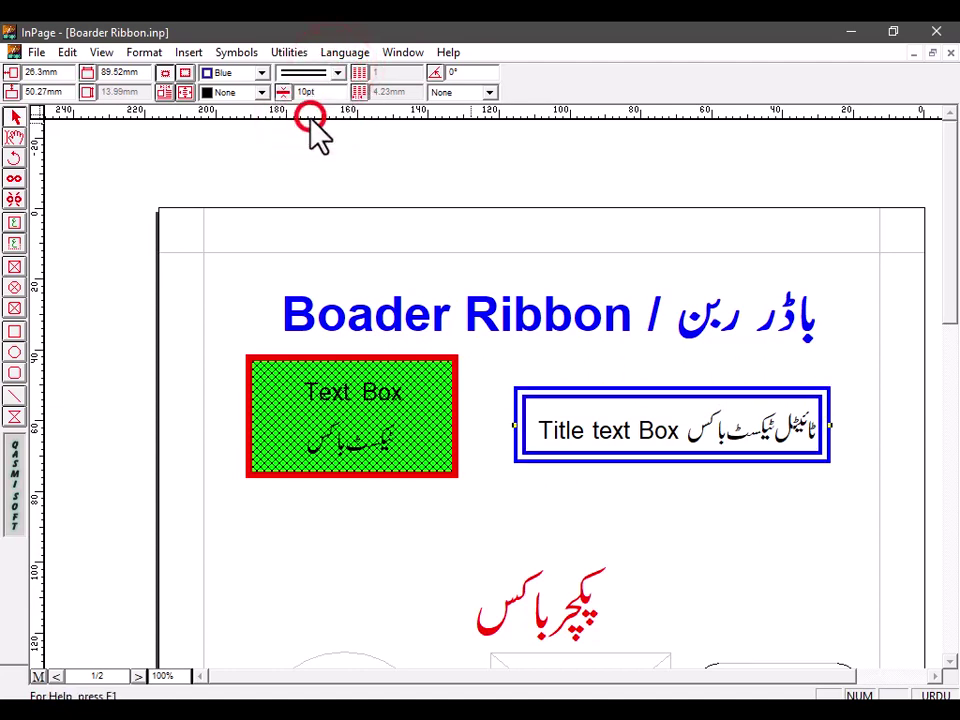
Apply the dash-dot border pattern to the title text box and deselect it.
left_click(337, 73)
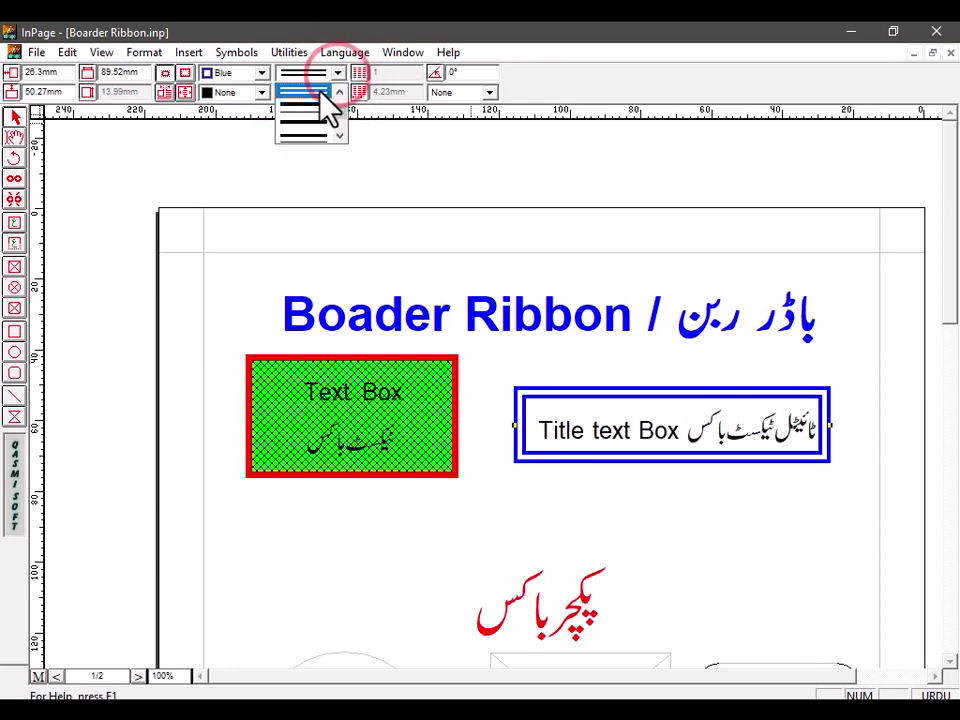
left_click(306, 118)
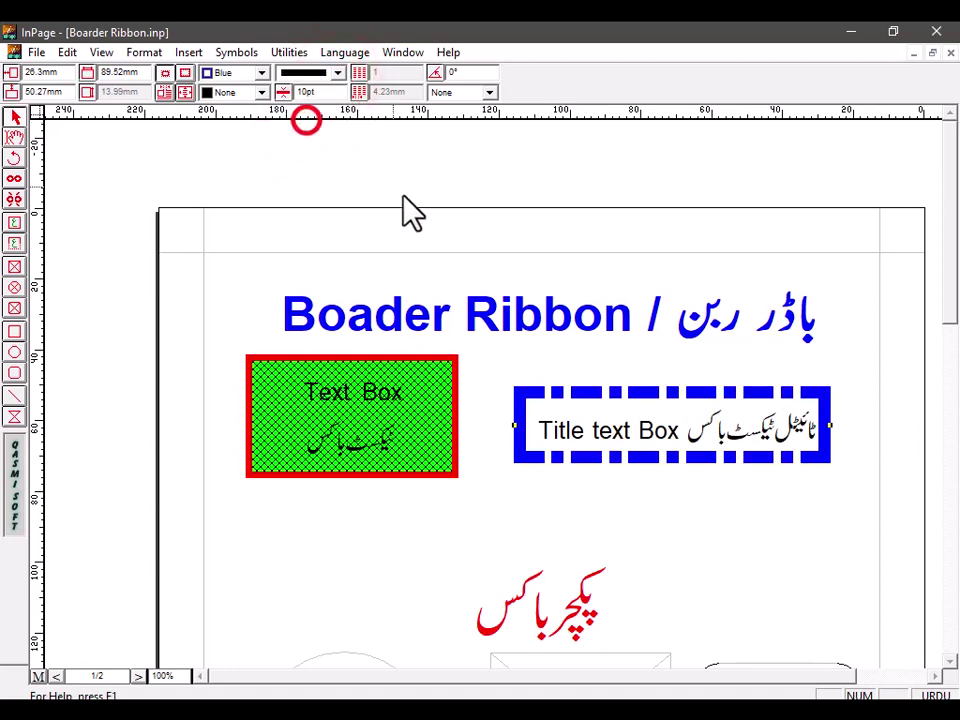
left_click(537, 370)
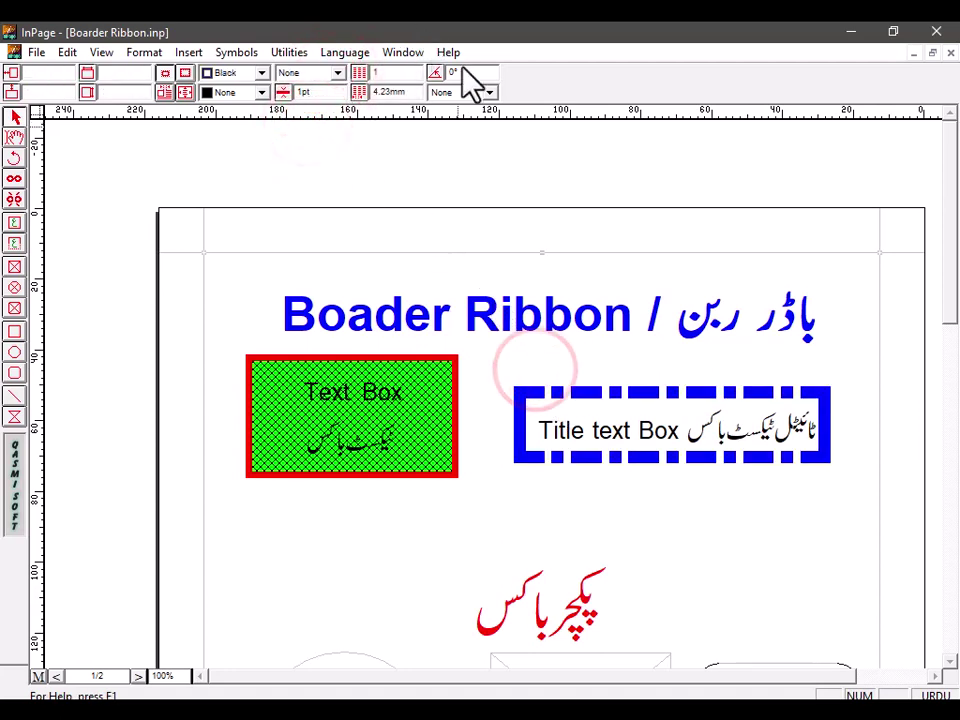
Try a single-direction diagonal hatch pattern on the page's main text frame and undo it.
left_click(489, 92)
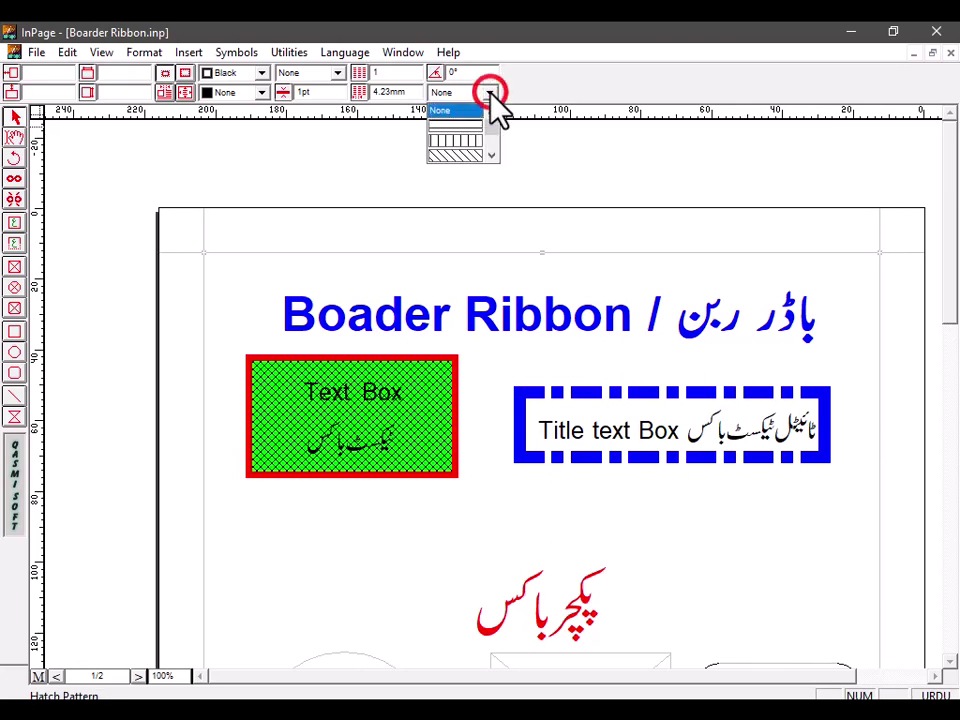
left_click(458, 155)
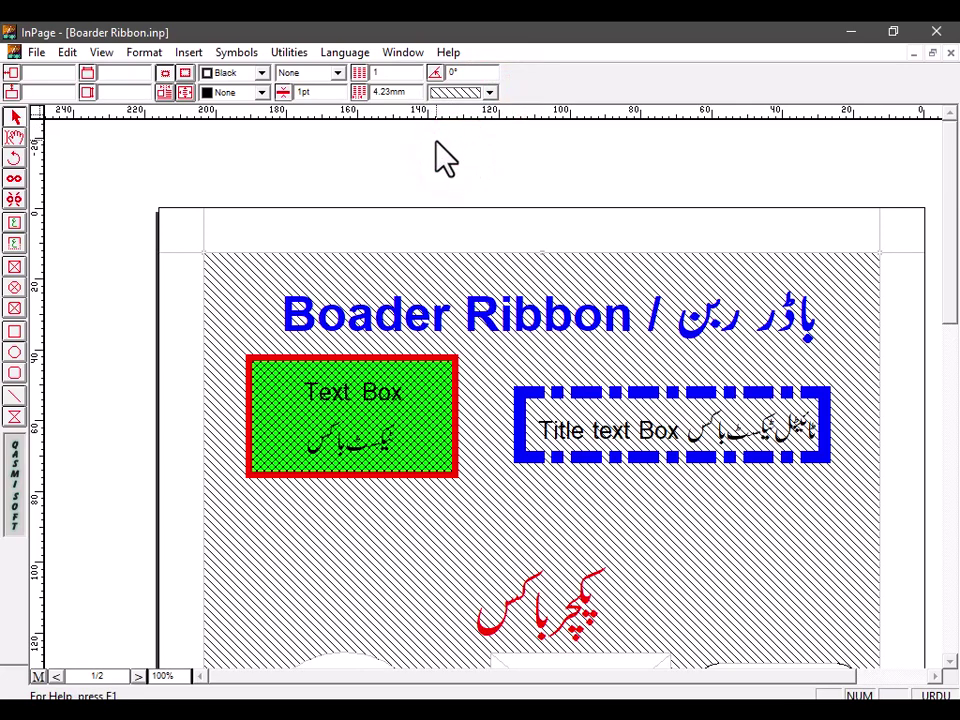
key("ctrl+z")
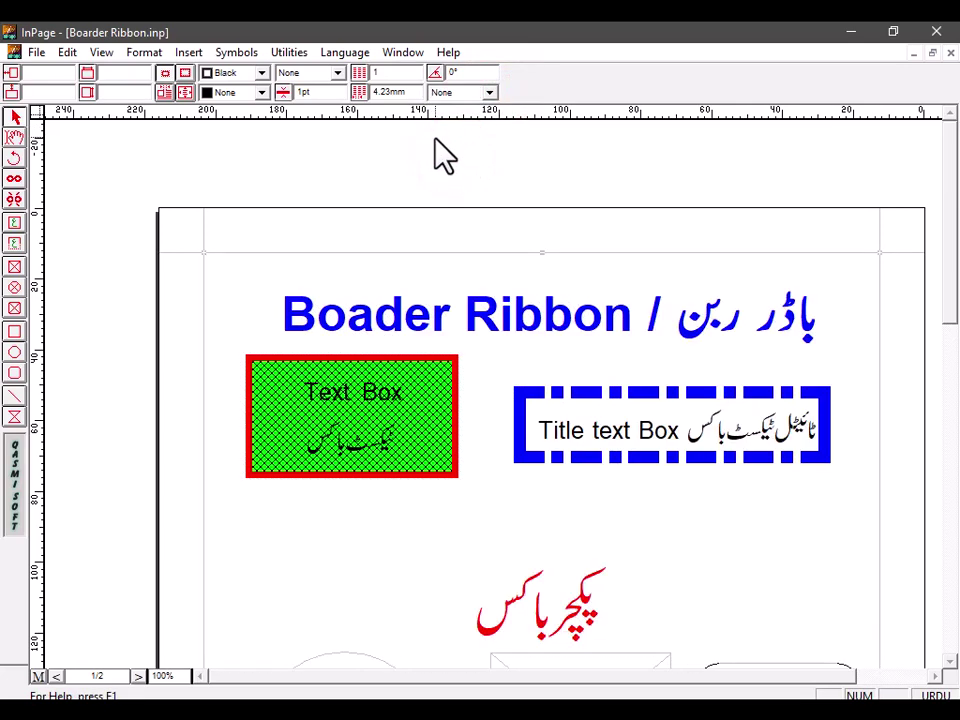
Try the vertical-line hatch pattern on the title text box and undo it.
left_click(604, 392)
left_click(489, 92)
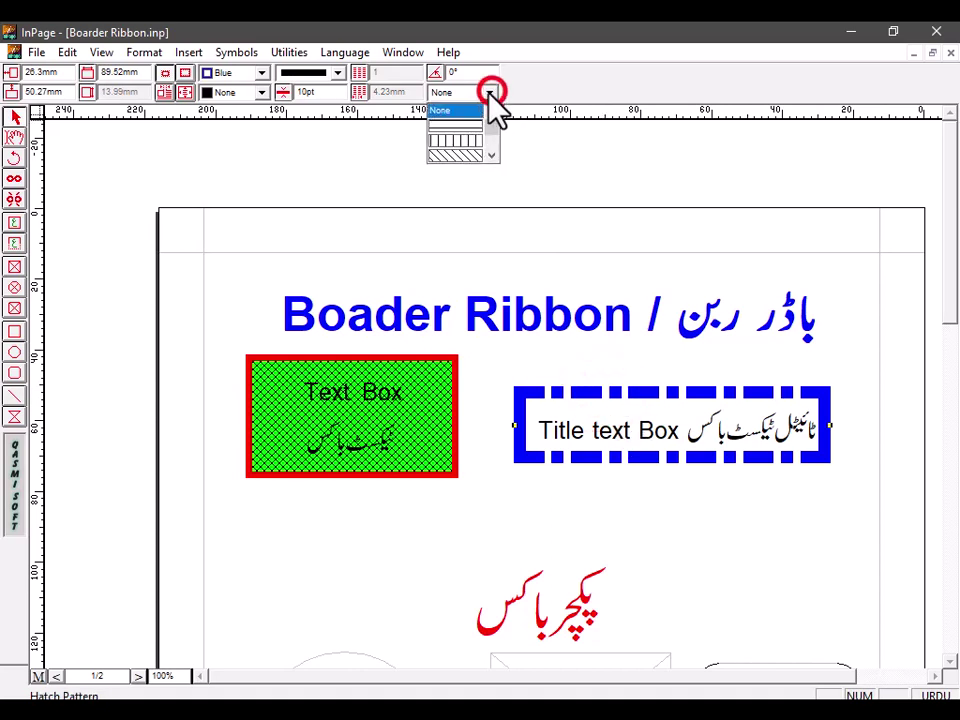
left_click(457, 145)
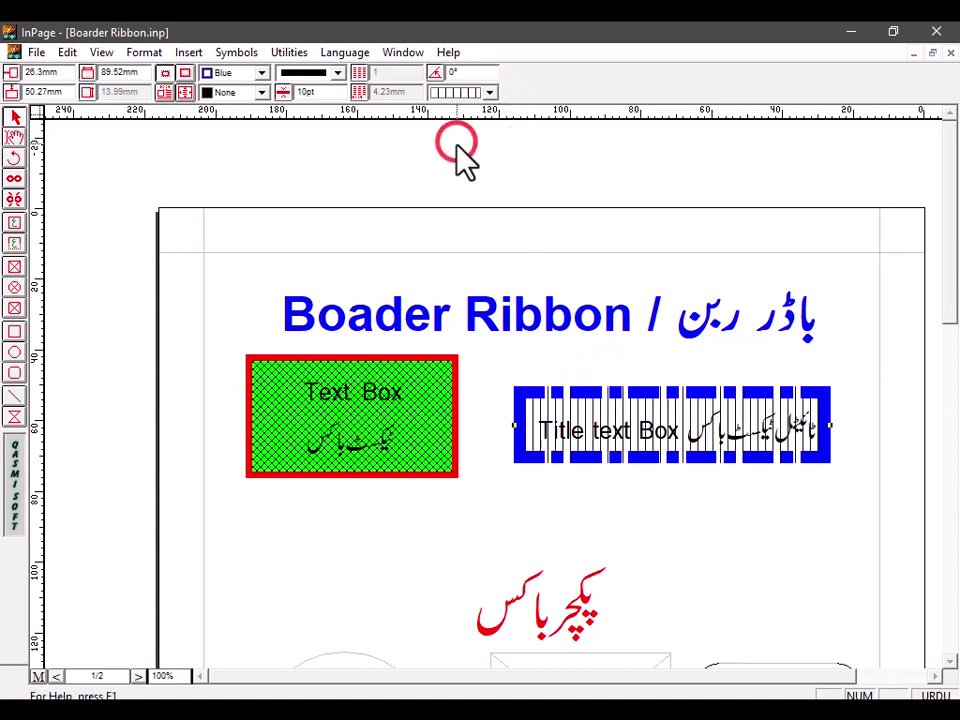
left_click(686, 505)
key("ctrl+z")
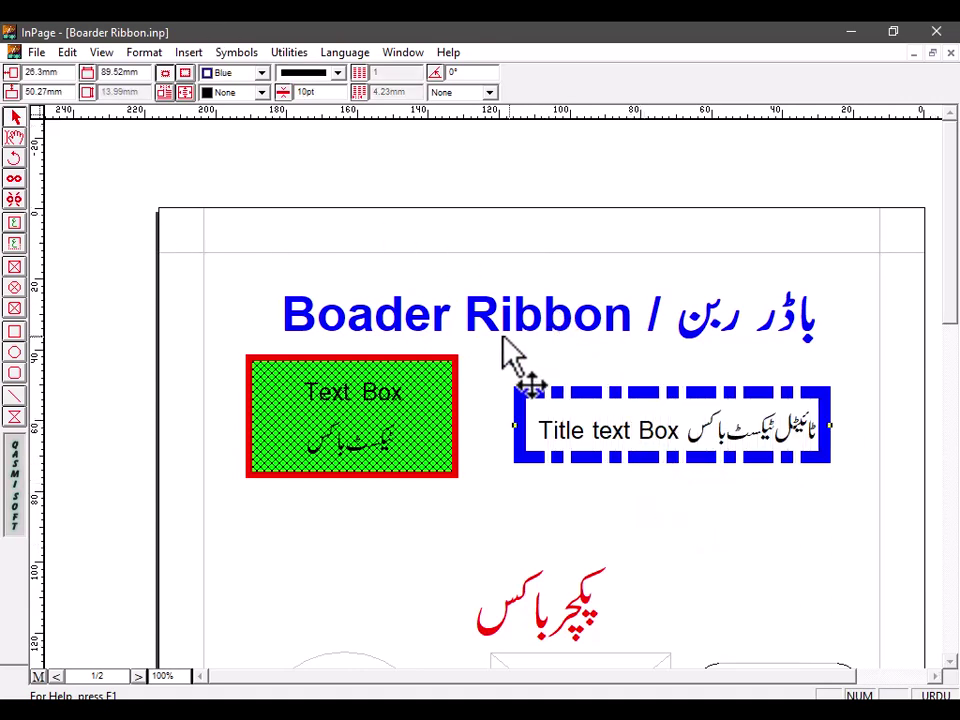
Try placing the green text box's border outside its frame and switch it back to the inside placement.
left_click(393, 365)
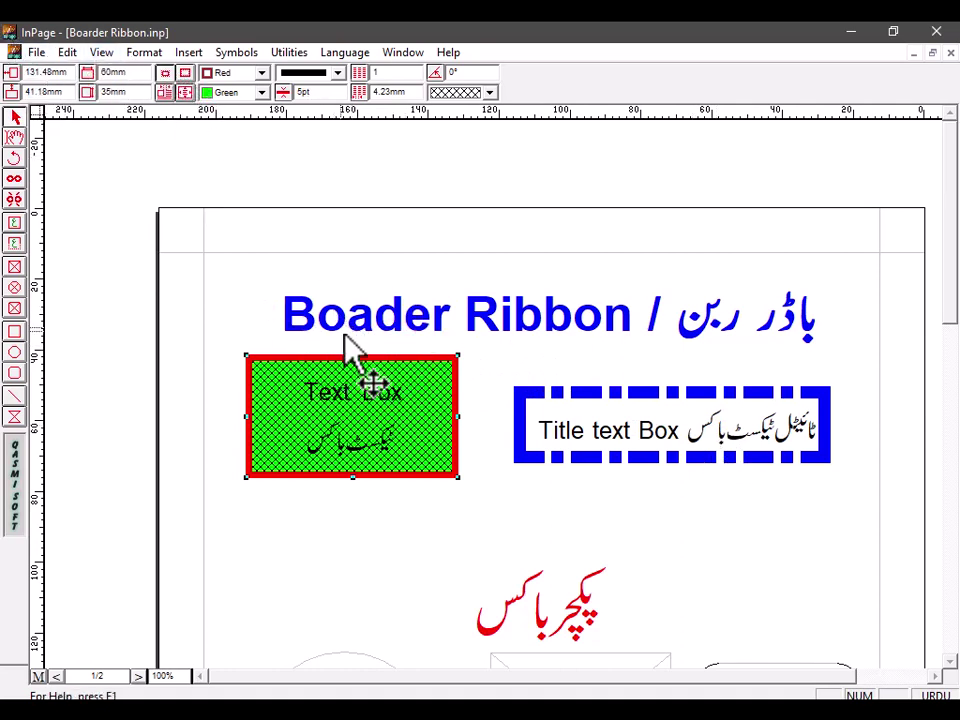
left_click(163, 73)
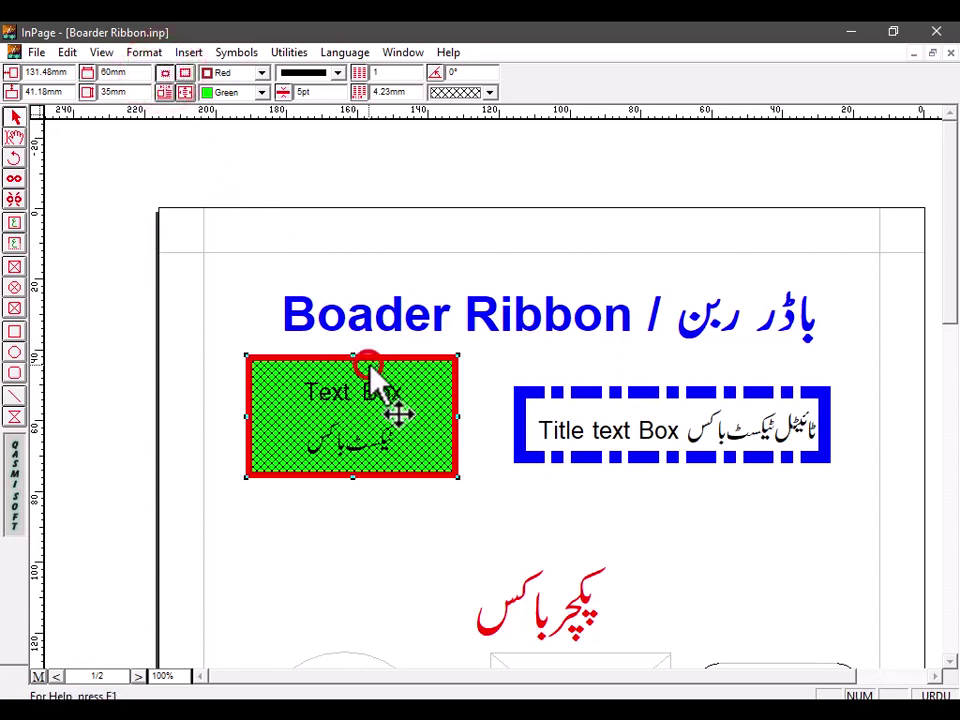
left_click(187, 74)
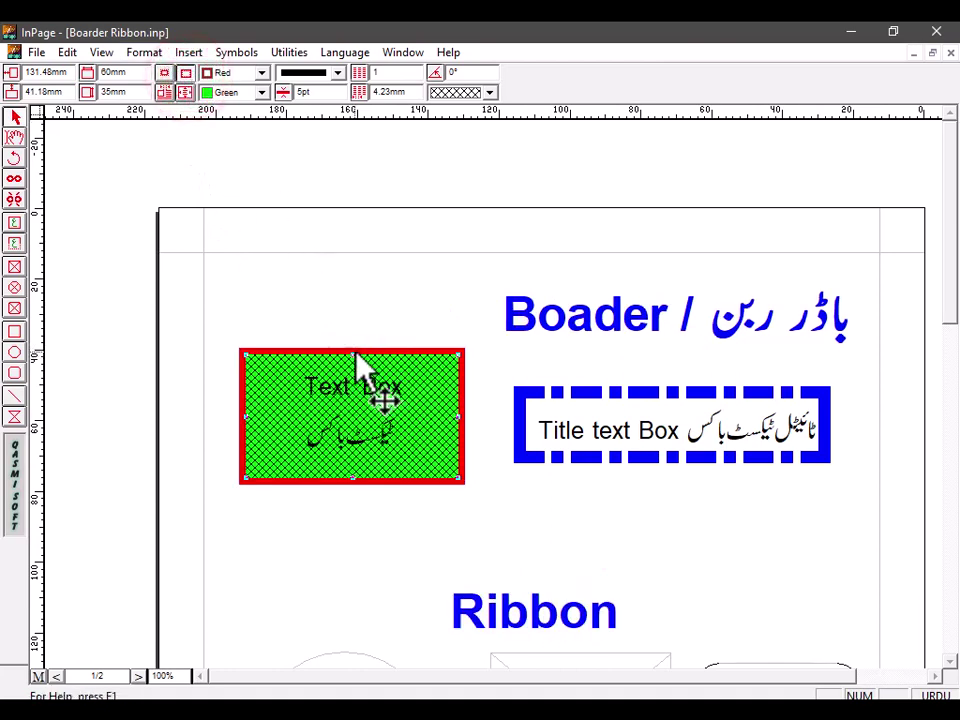
left_click(165, 76)
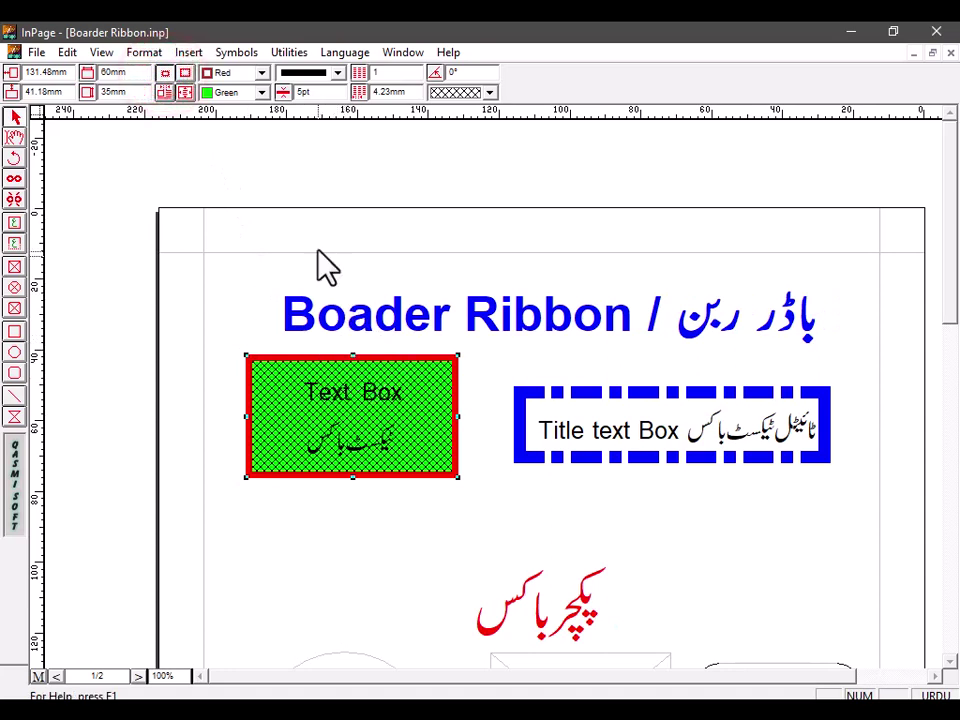
Give the circular picture box a solid border with a width of 3 pt.
left_click(950, 662)
left_click(950, 662)
left_click(950, 662)
left_click(950, 662)
left_click(950, 662)
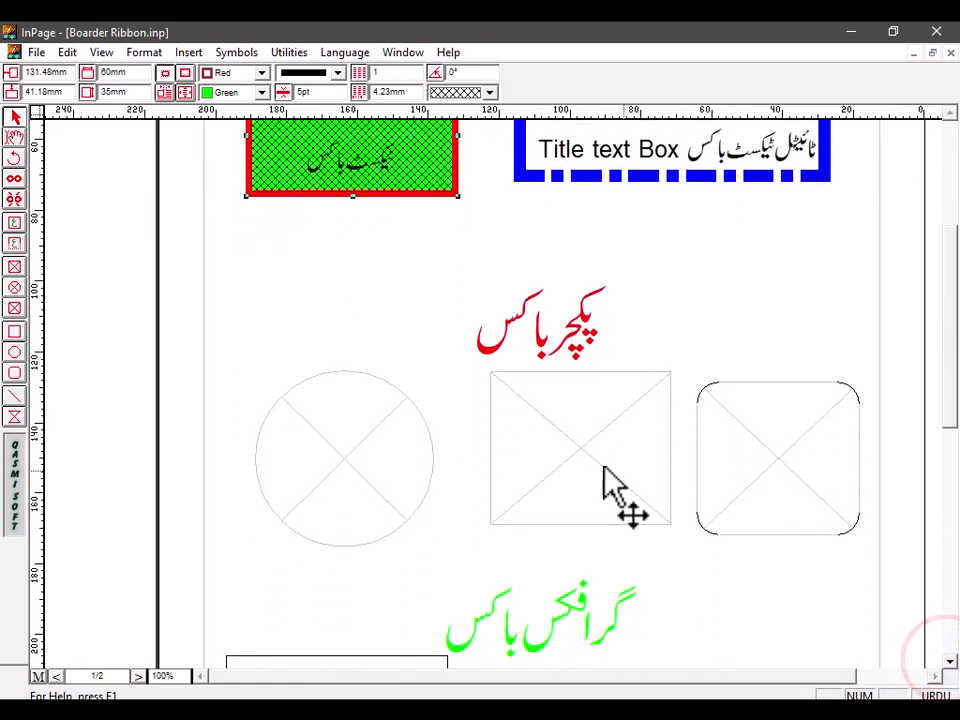
left_click(373, 456)
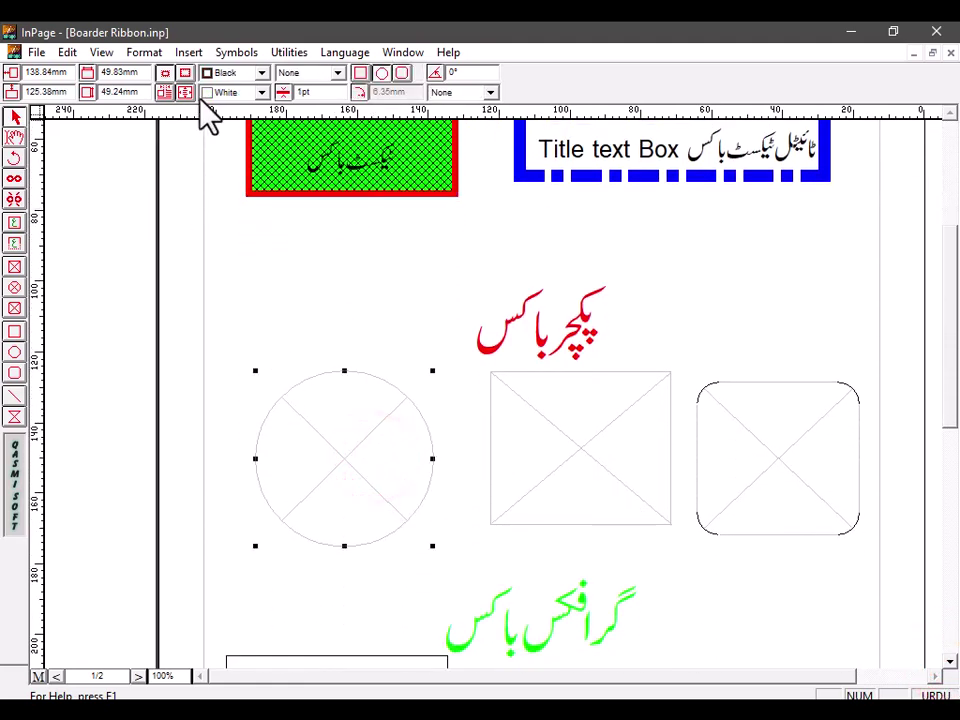
left_click(339, 73)
left_click(318, 100)
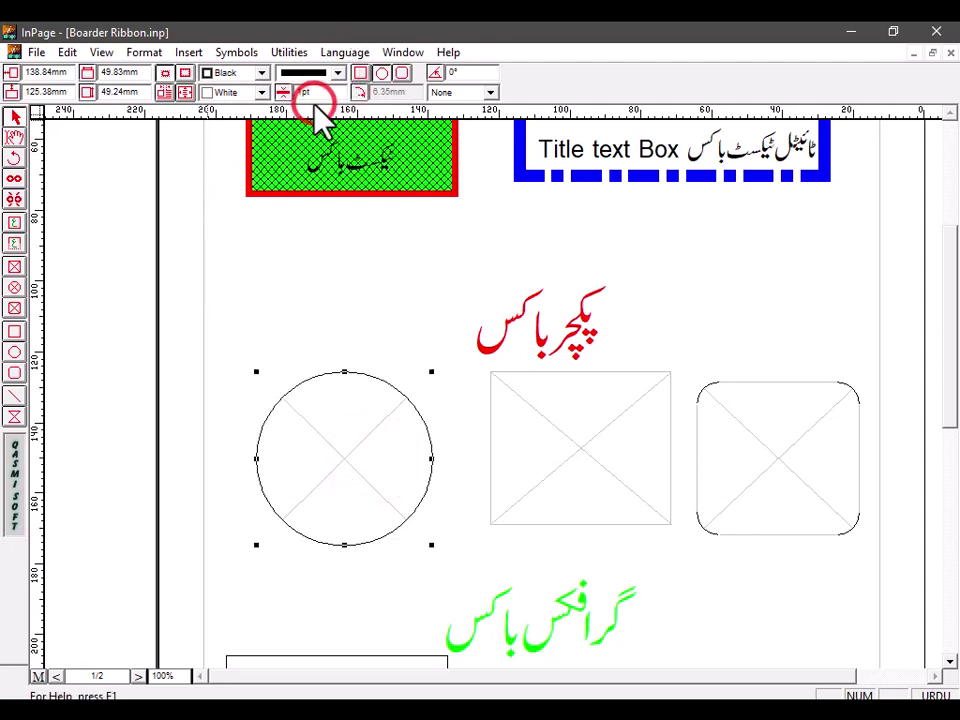
double_click(311, 96)
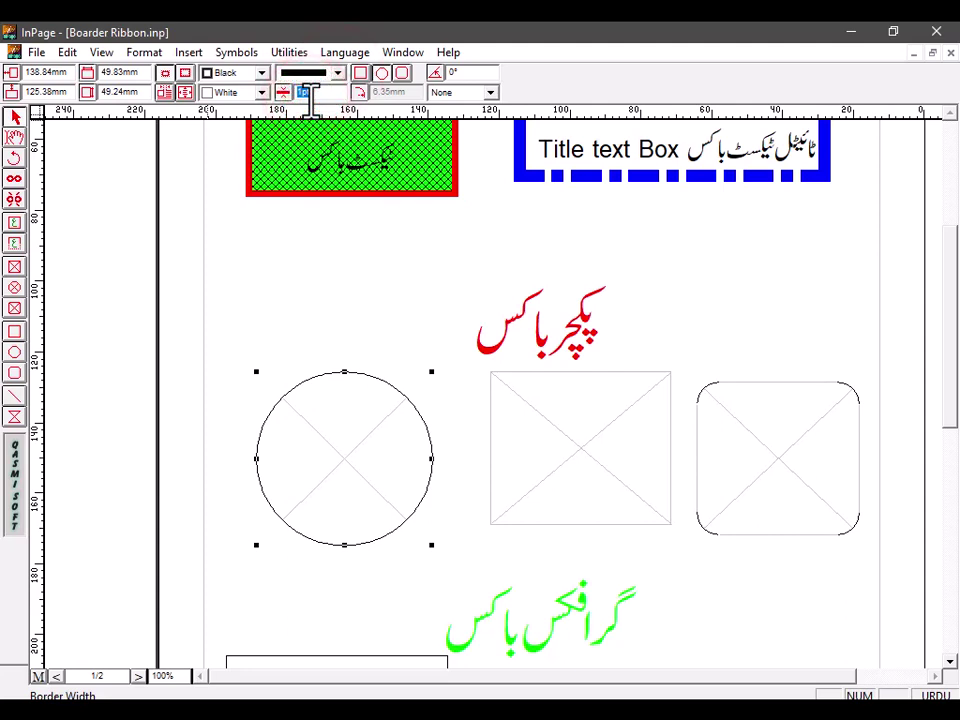
type("3")
key("Return")
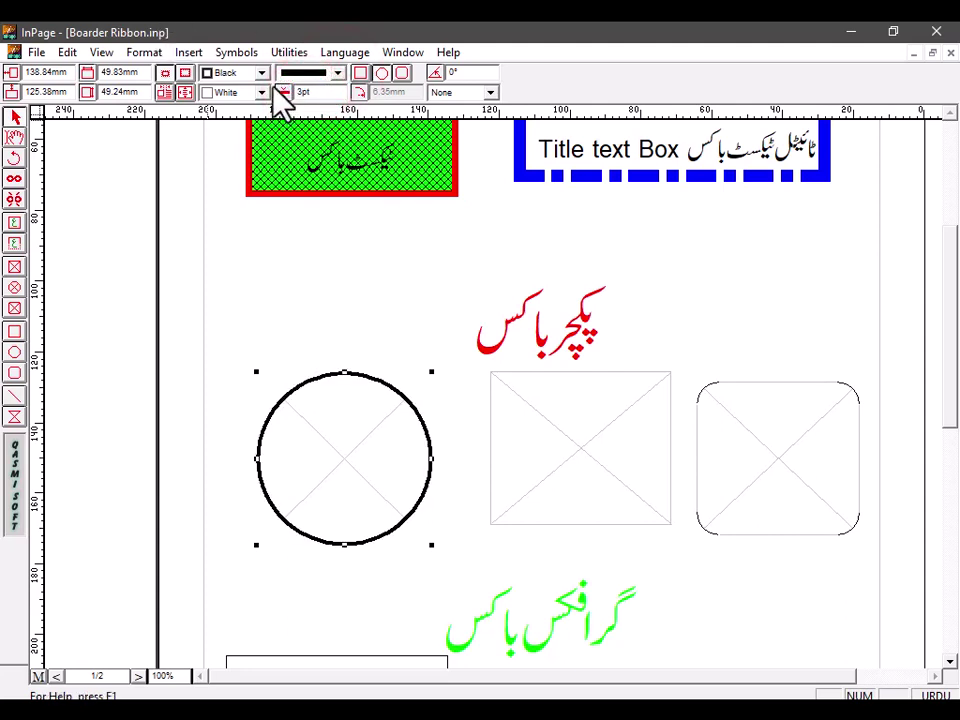
Set the circular picture box's border colour to Cyan and its pattern to the ornamental dot-and-tapered-dash line.
left_click(261, 73)
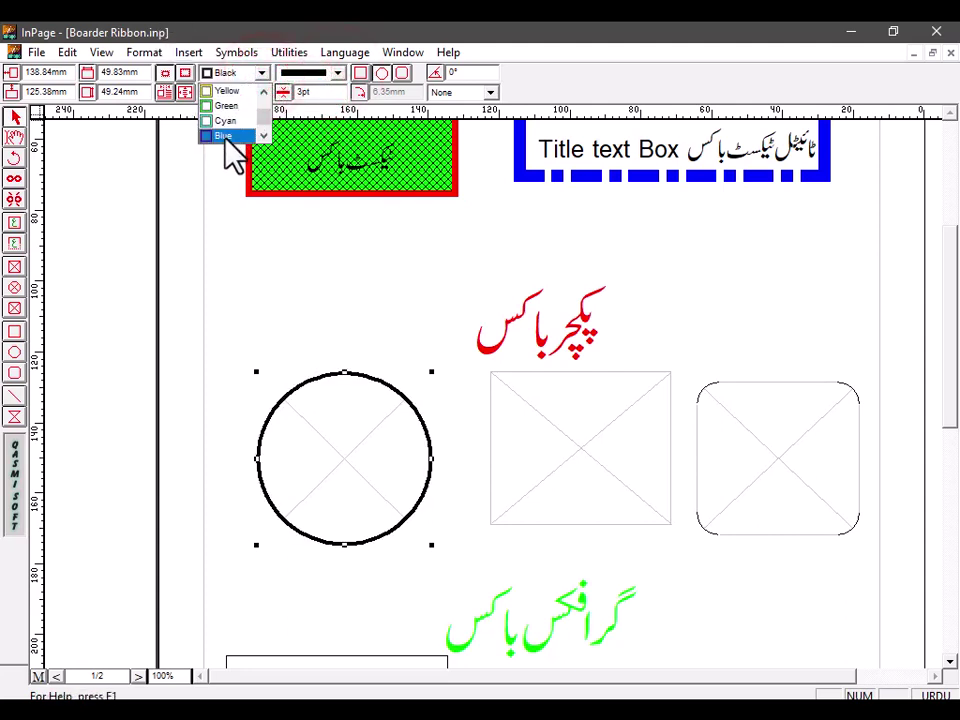
left_click(228, 121)
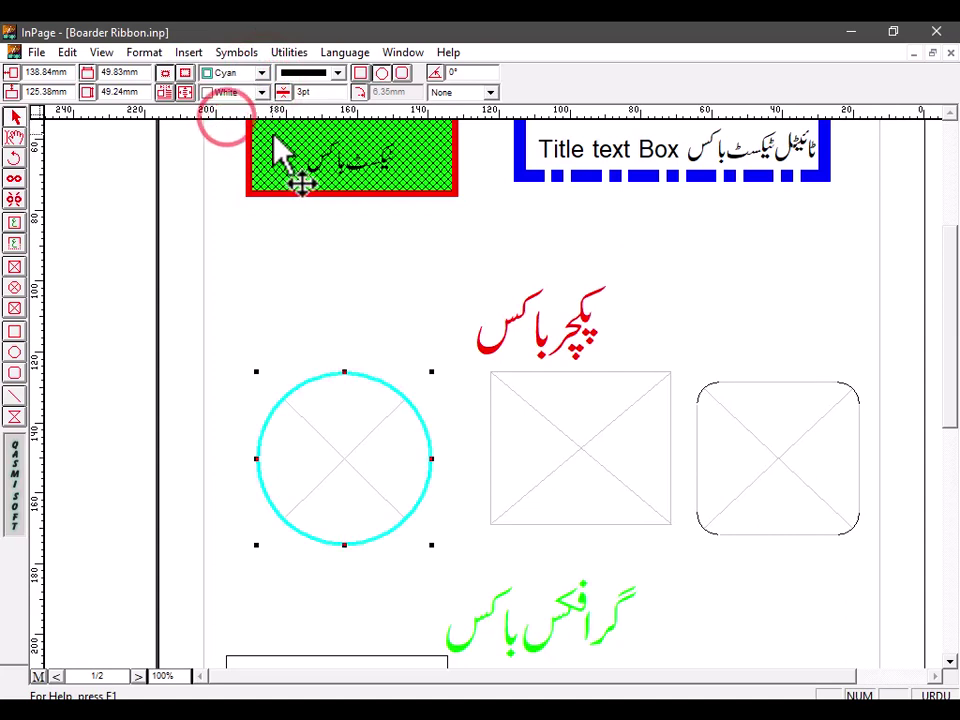
left_click(337, 74)
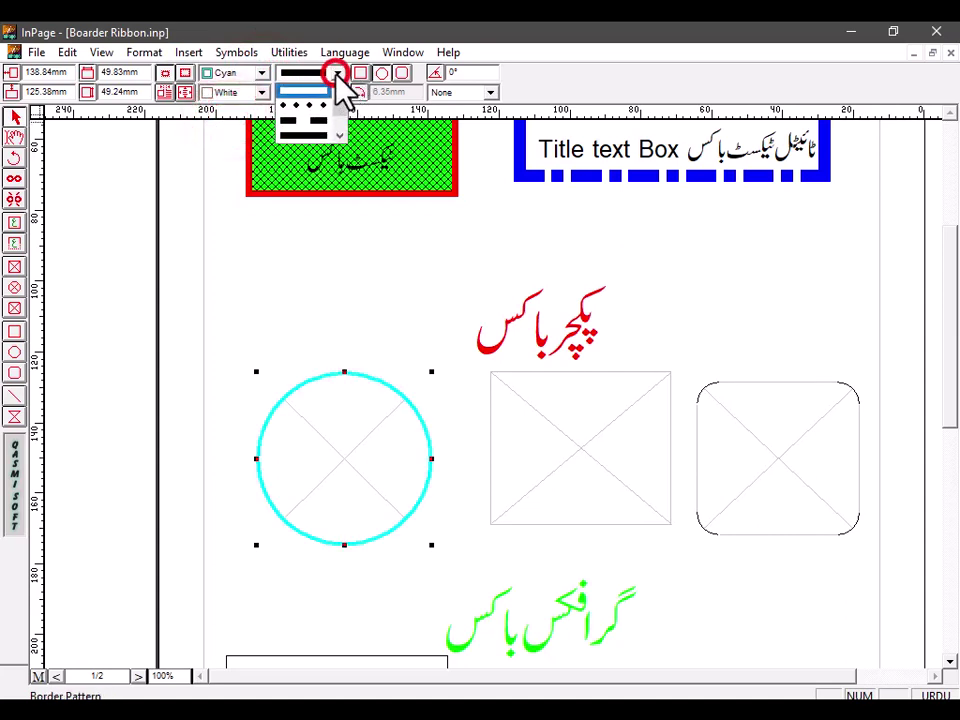
left_click(341, 138)
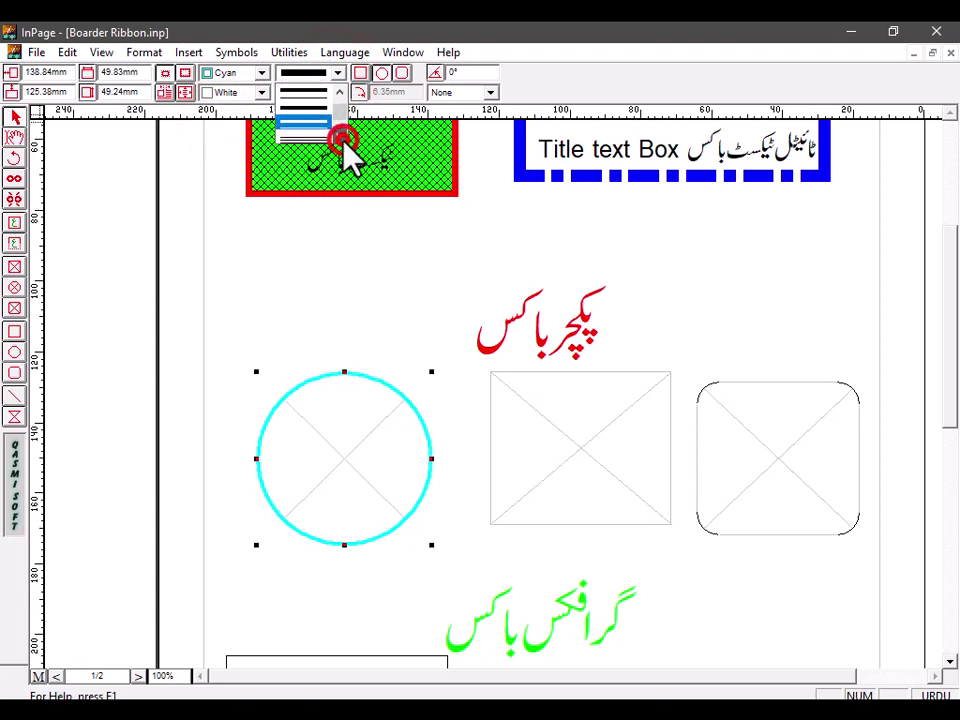
left_click(320, 135)
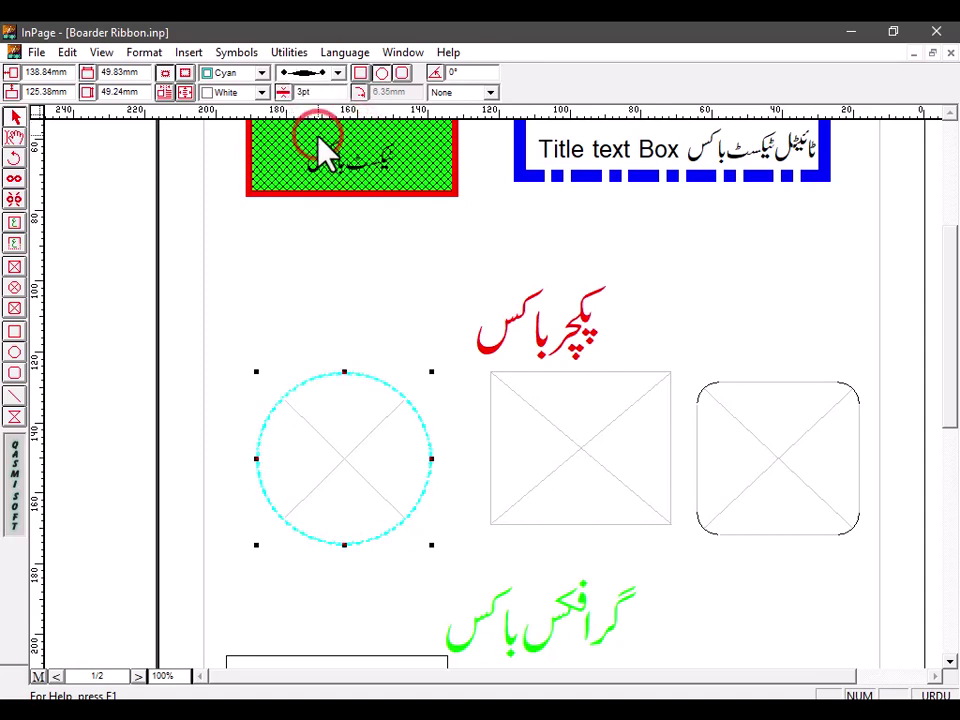
left_click(381, 422)
Apply the six-pointed star border pattern to the rectangular picture box.
left_click(531, 454)
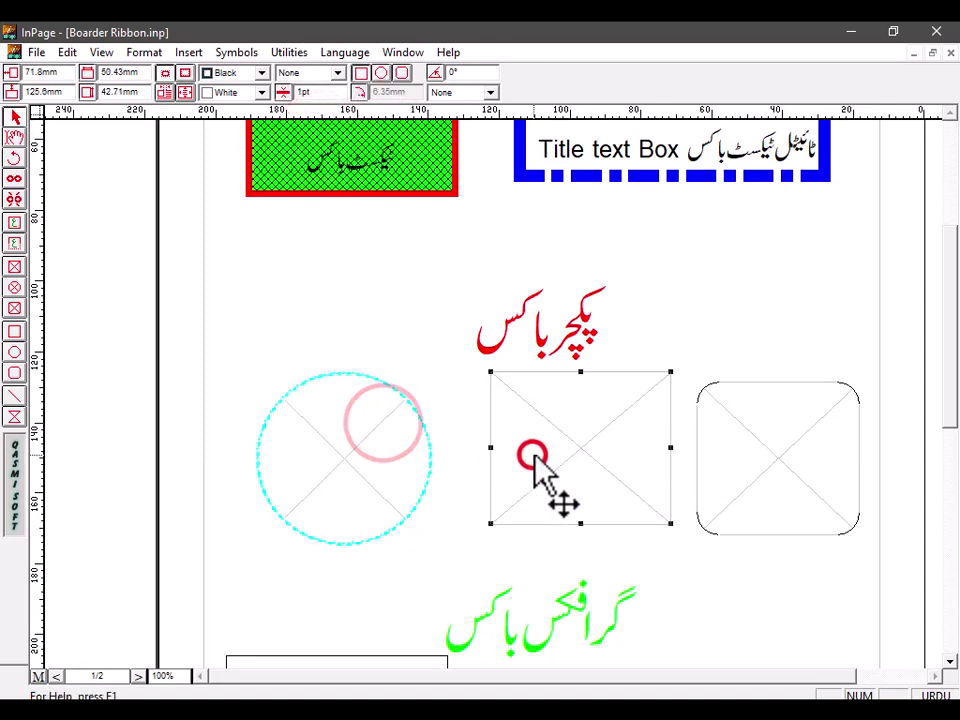
left_click(338, 72)
scroll(318, 120, "down", 1)
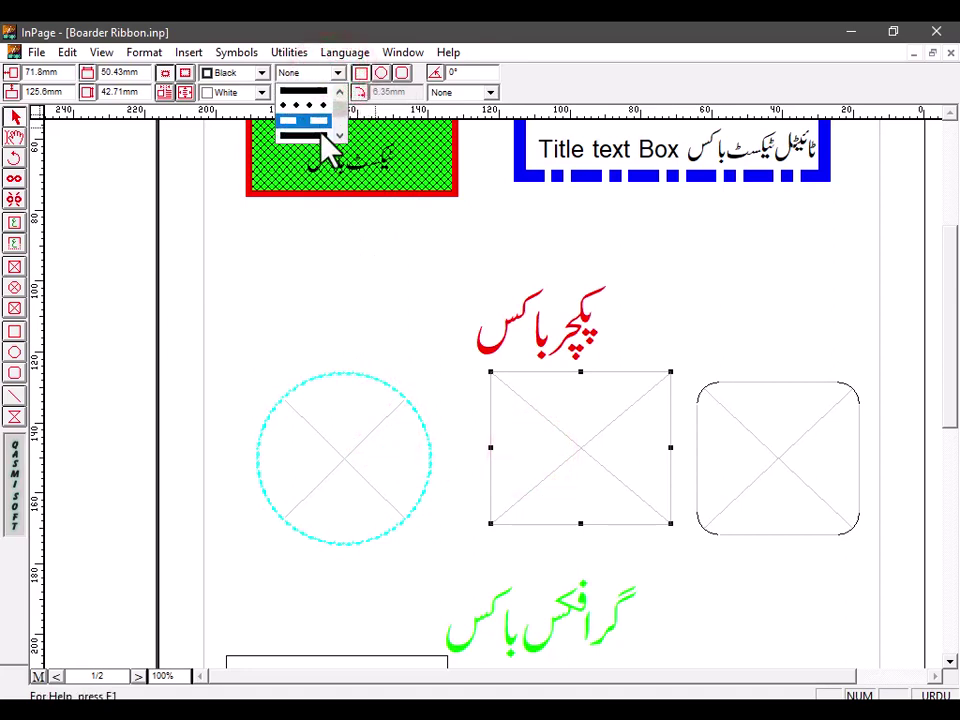
scroll(318, 130, "down", 2)
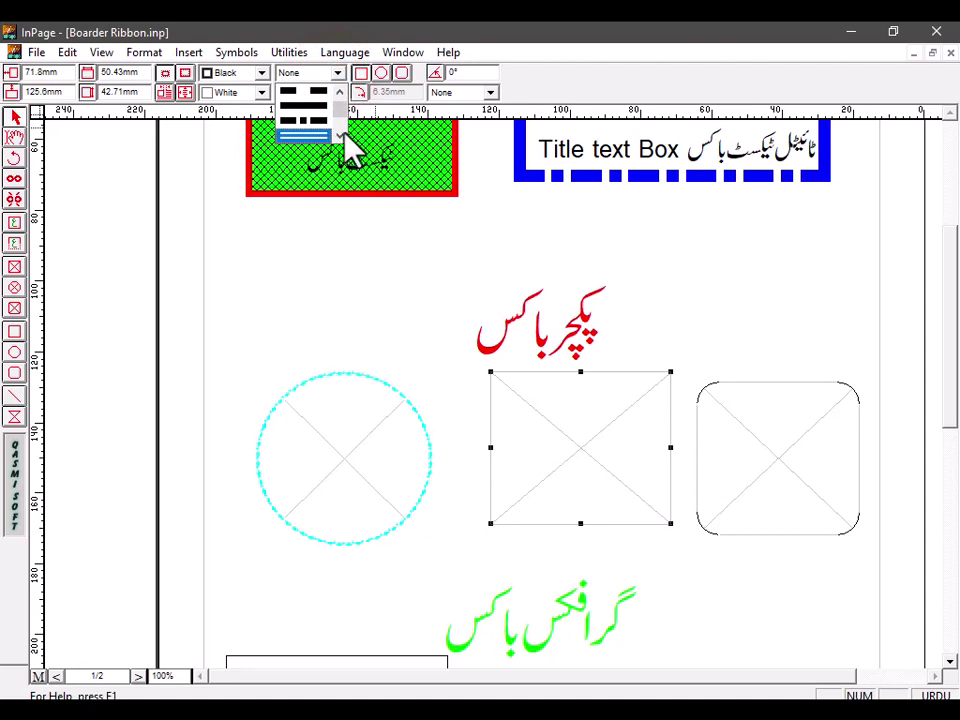
left_click(340, 132)
left_click(340, 132)
left_click(340, 132)
left_click(340, 132)
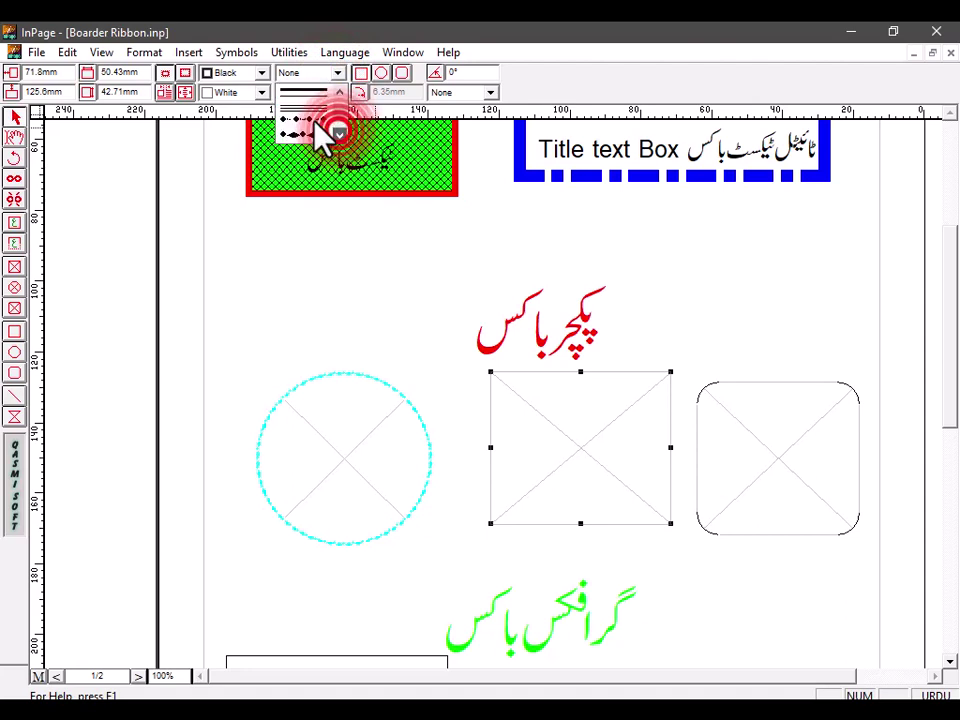
left_click(340, 132)
left_click(340, 132)
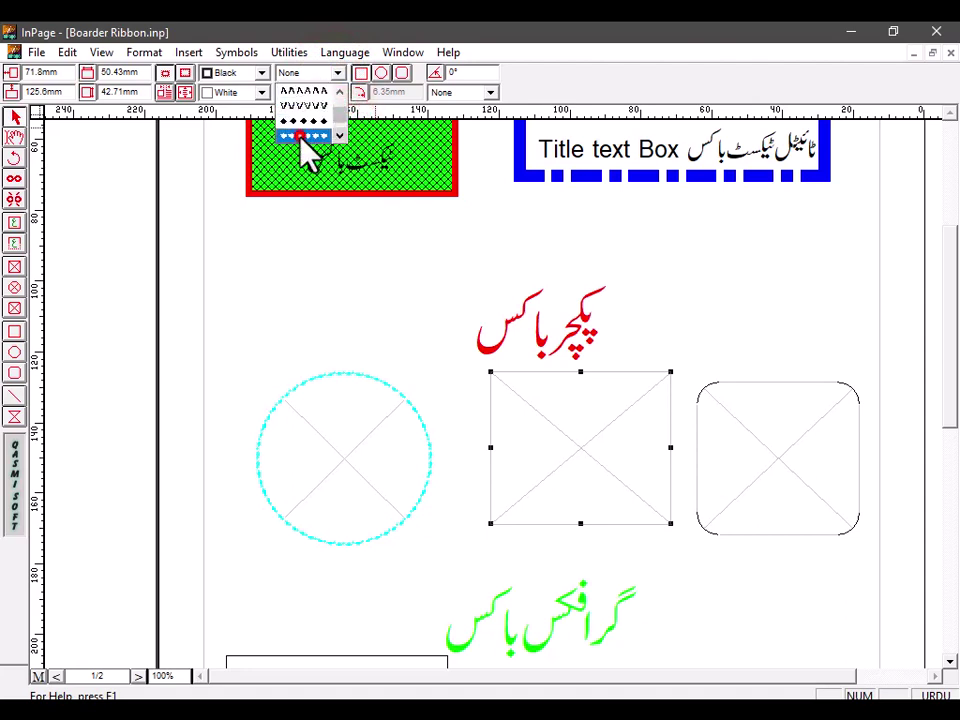
left_click(301, 136)
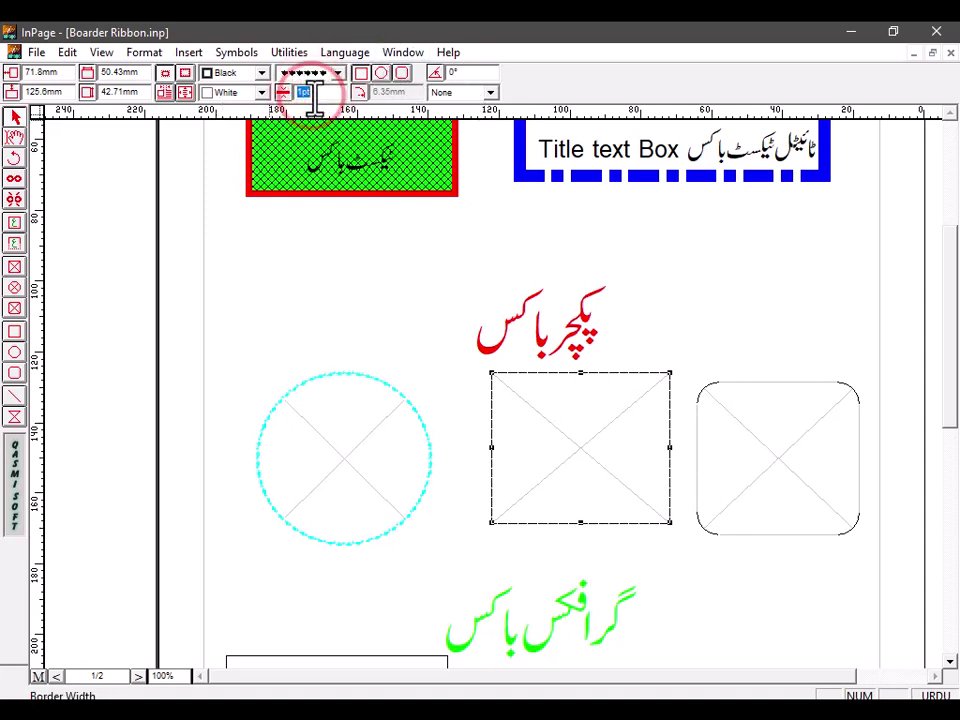
Set the rectangular picture box's border width to 10 pt and its fill colour to Gray.
key("Return")
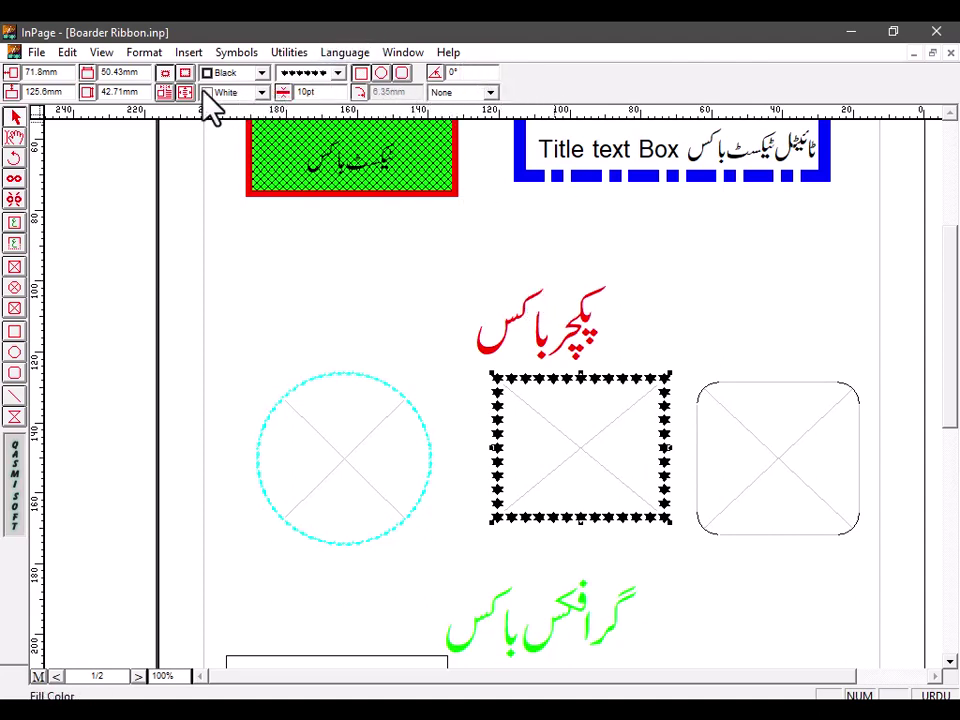
left_click(237, 95)
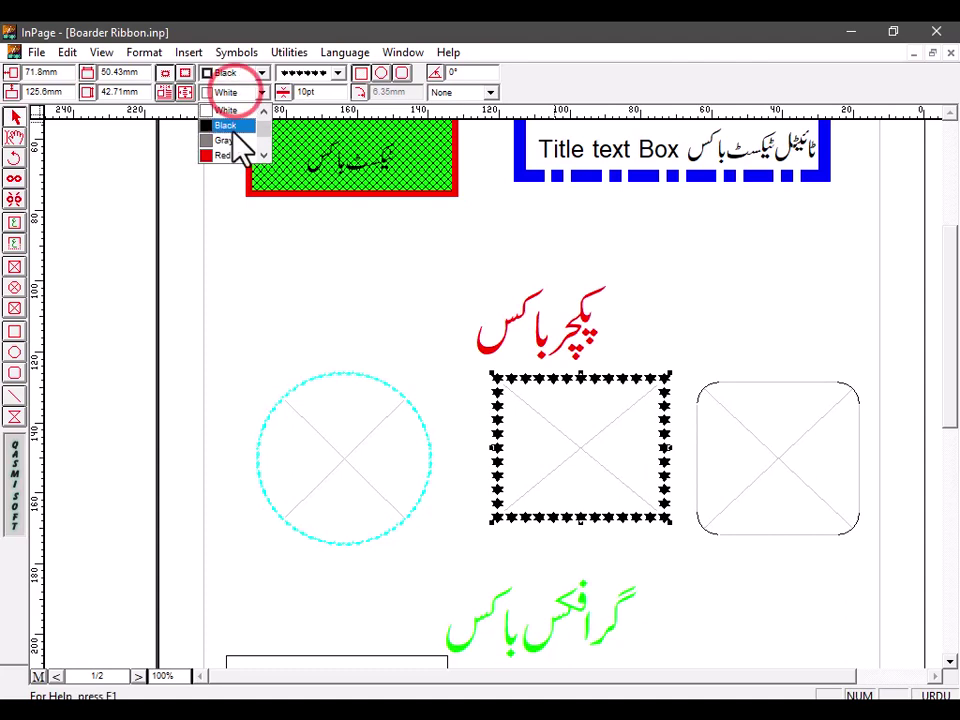
left_click(224, 140)
Apply the crosshatched border pattern to the rounded-corner picture box with a width of 15 pt.
left_click(746, 430)
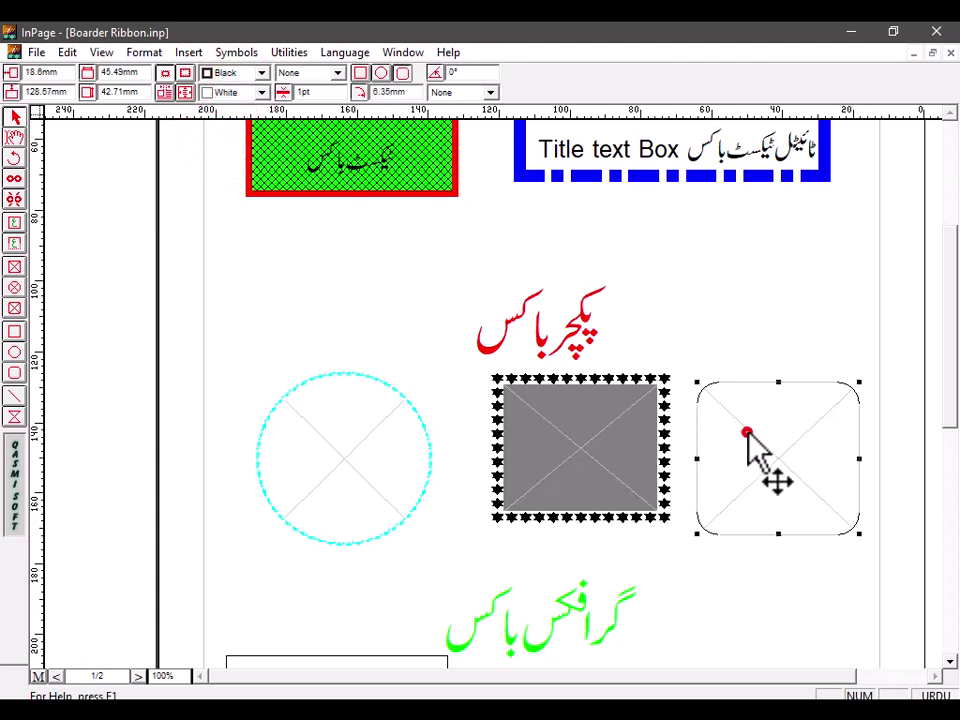
left_click(337, 73)
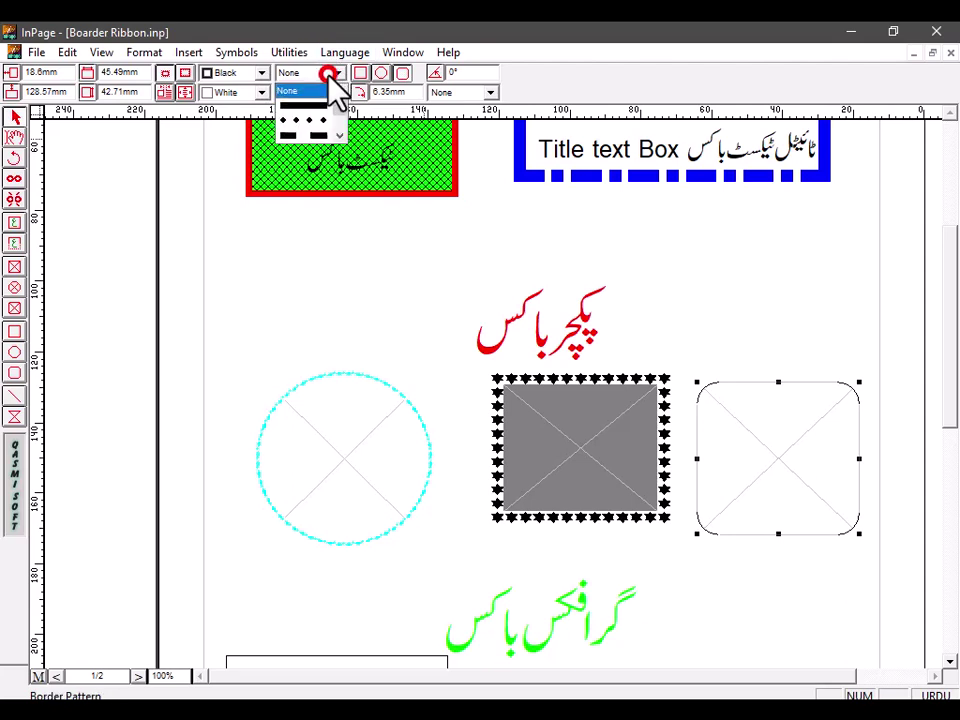
left_click(340, 137)
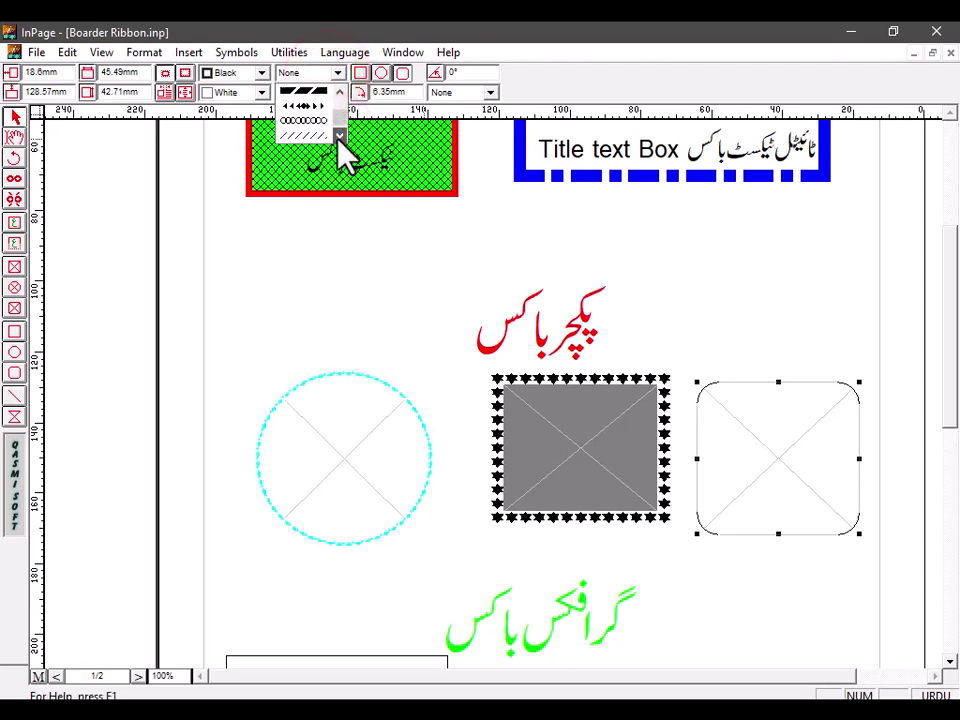
left_click(317, 119)
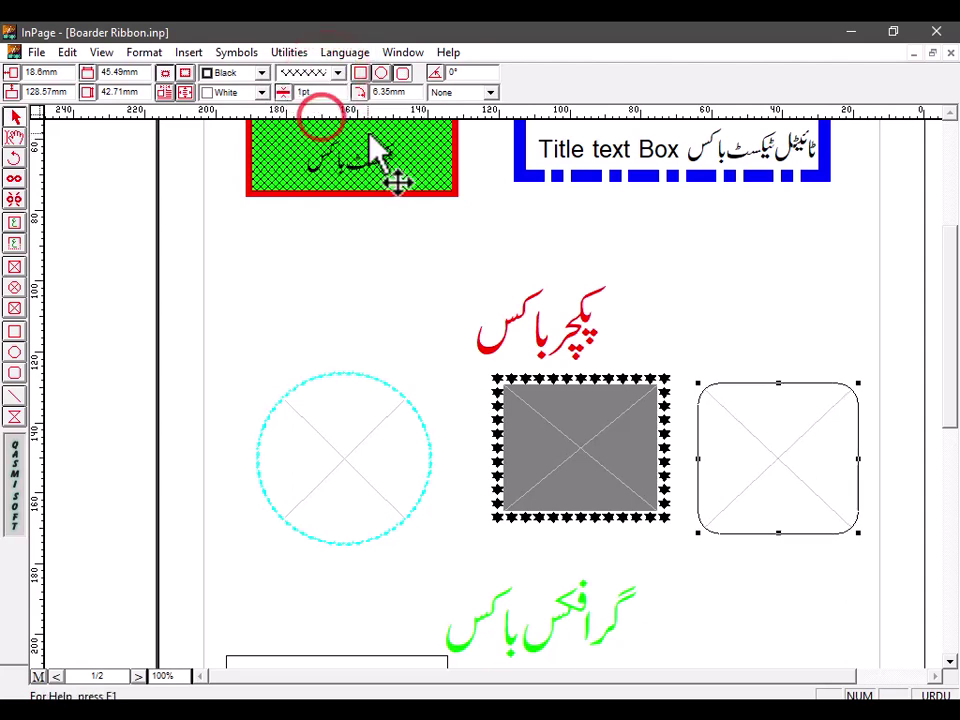
double_click(312, 93)
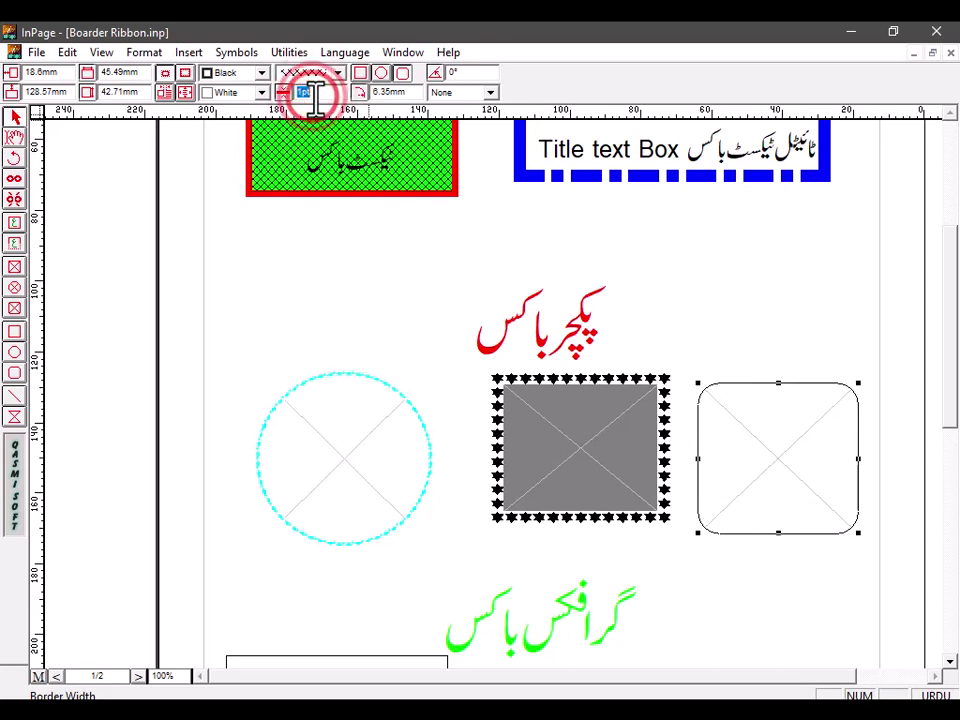
type("15")
key("Return")
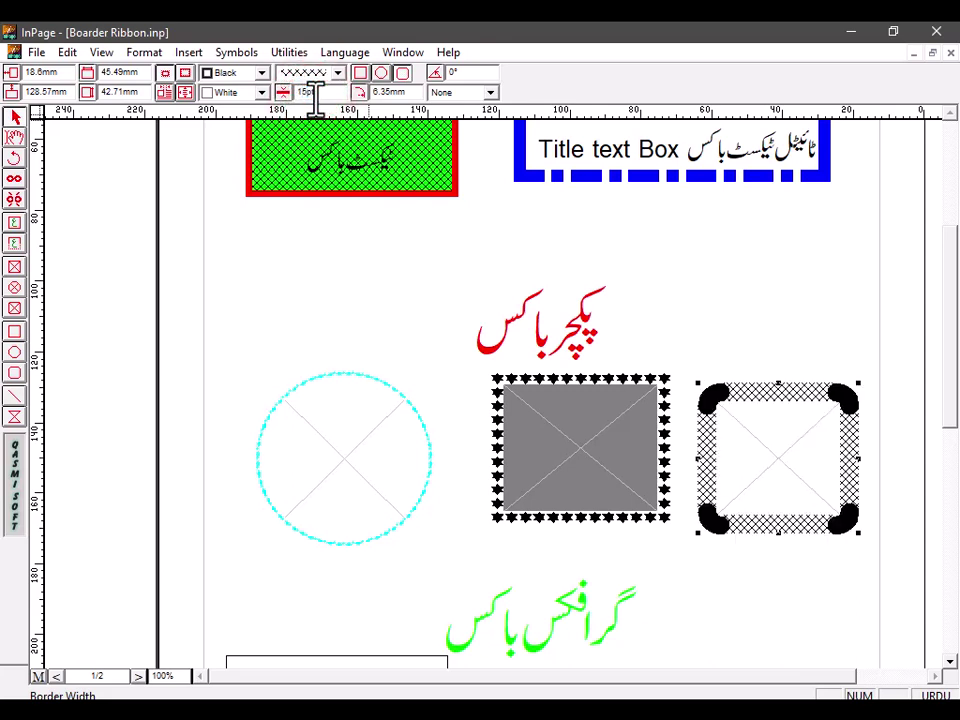
Try the Gray border colour on the rounded-corner picture box.
left_click(260, 73)
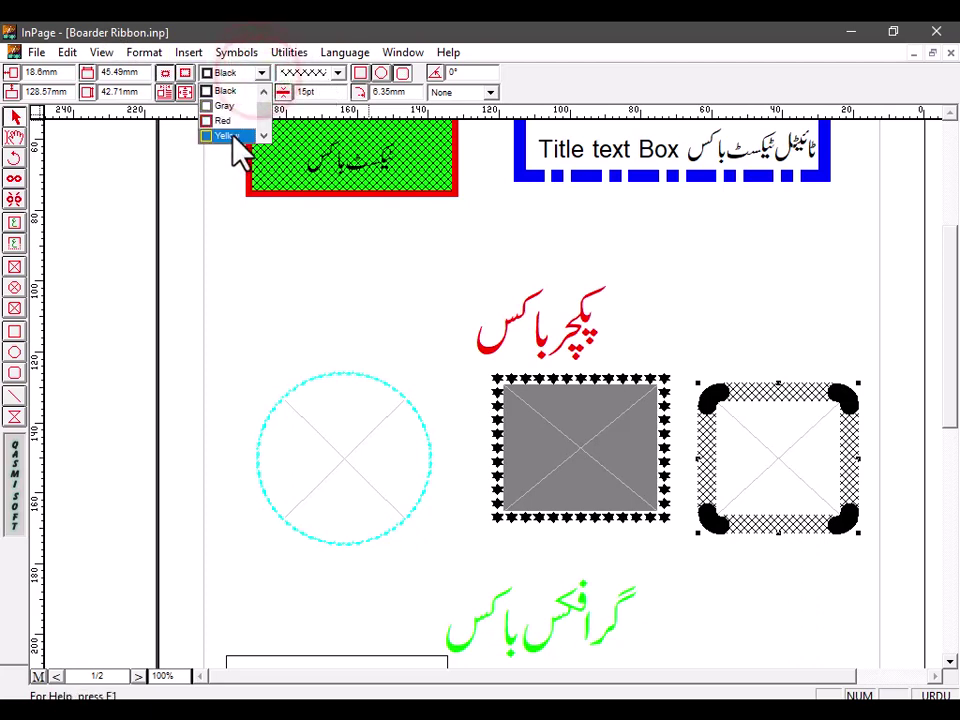
scroll(232, 135, "up", 1)
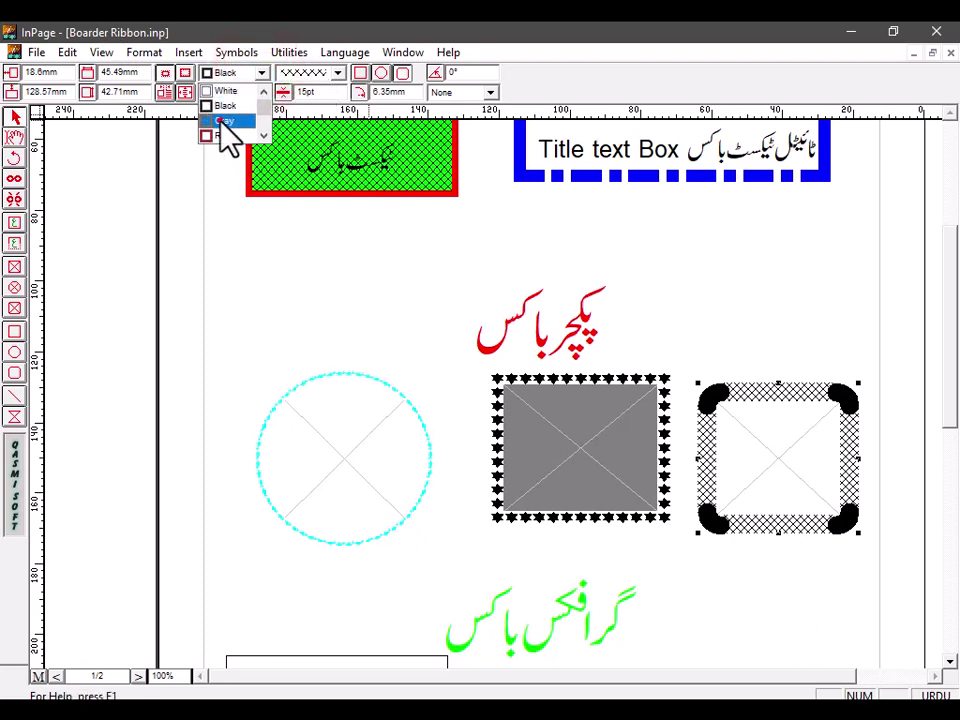
left_click(221, 123)
Fill the rounded-corner picture box with Gray, set its border colour to Blue and deselect it.
left_click(261, 92)
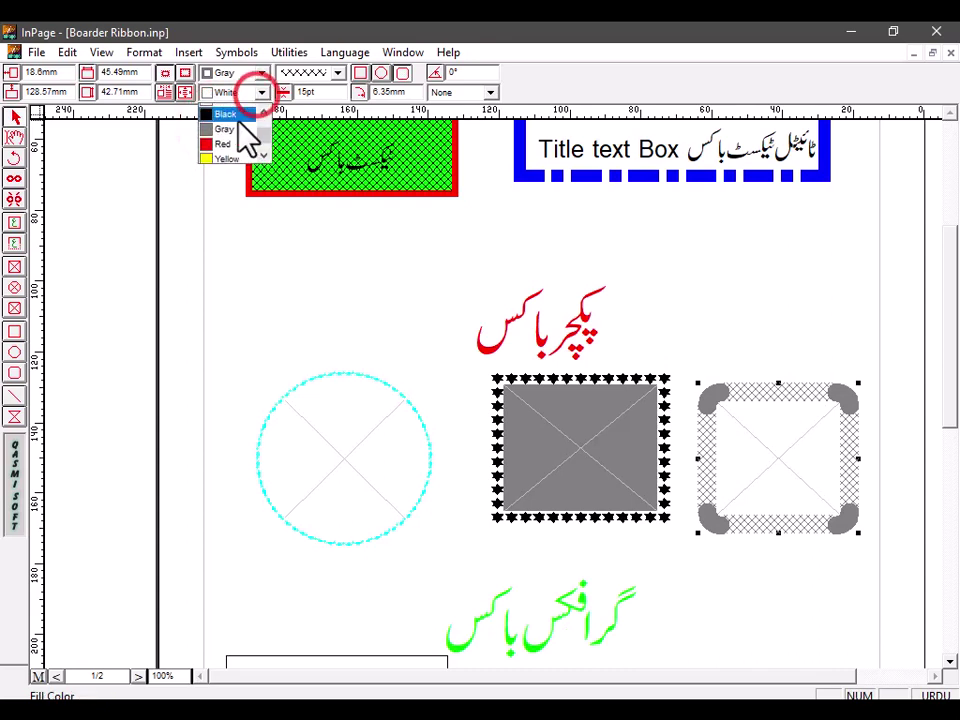
scroll(240, 150, "up", 1)
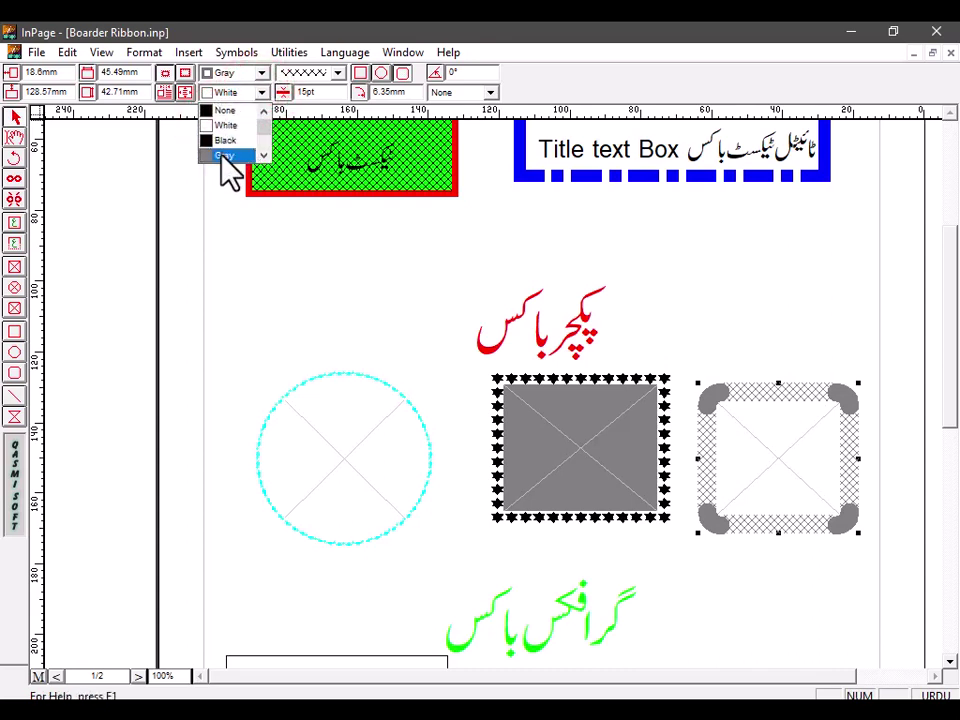
left_click(222, 152)
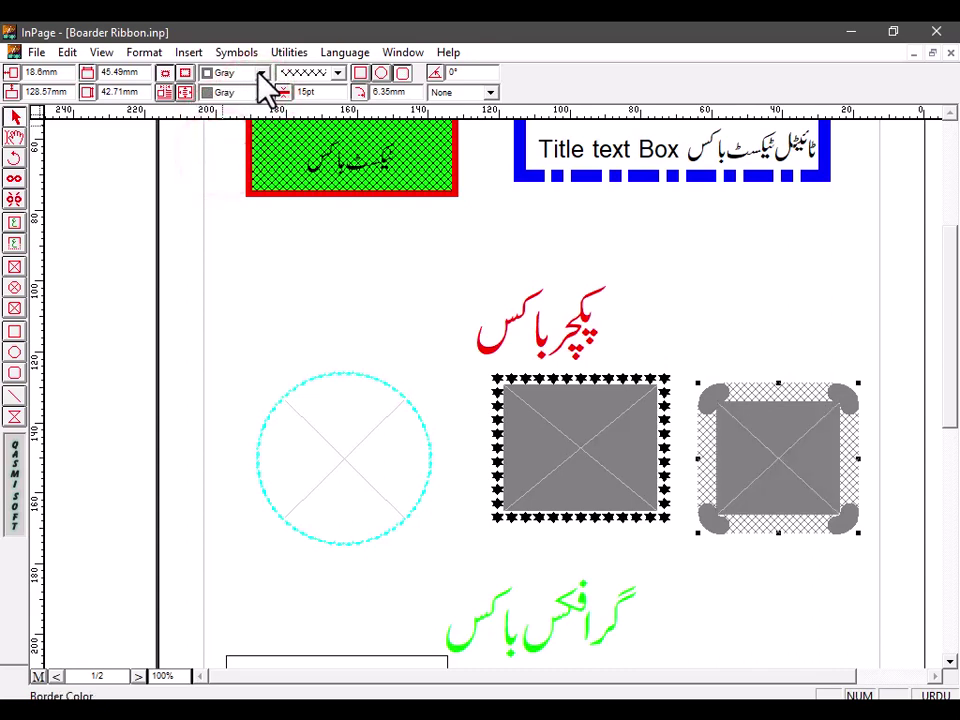
left_click(261, 72)
scroll(235, 110, "down", 1)
left_click(228, 122)
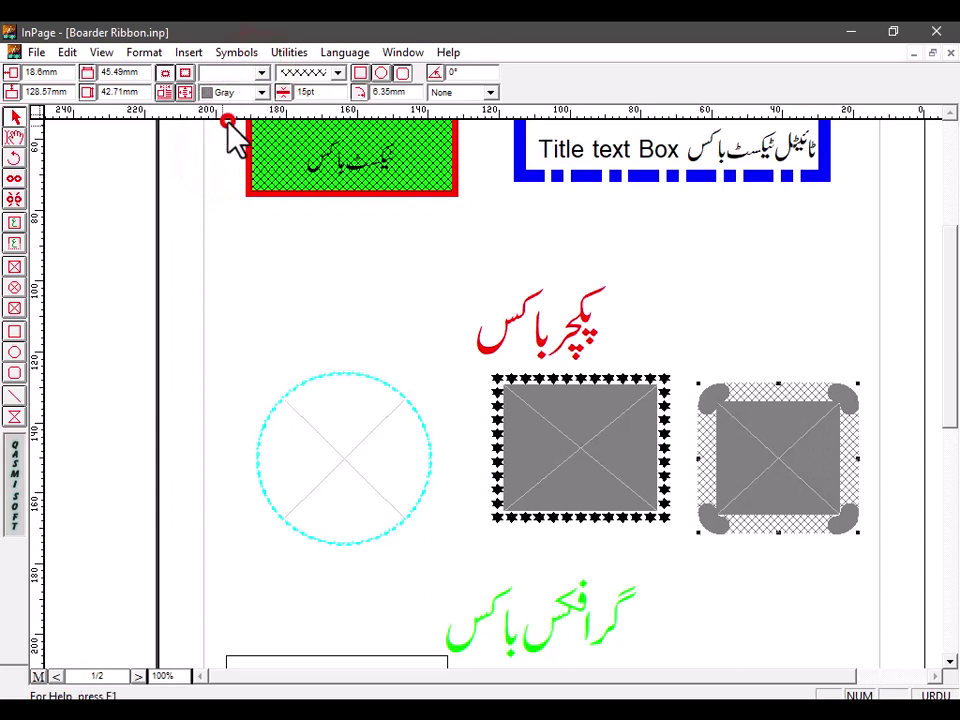
left_click(362, 230)
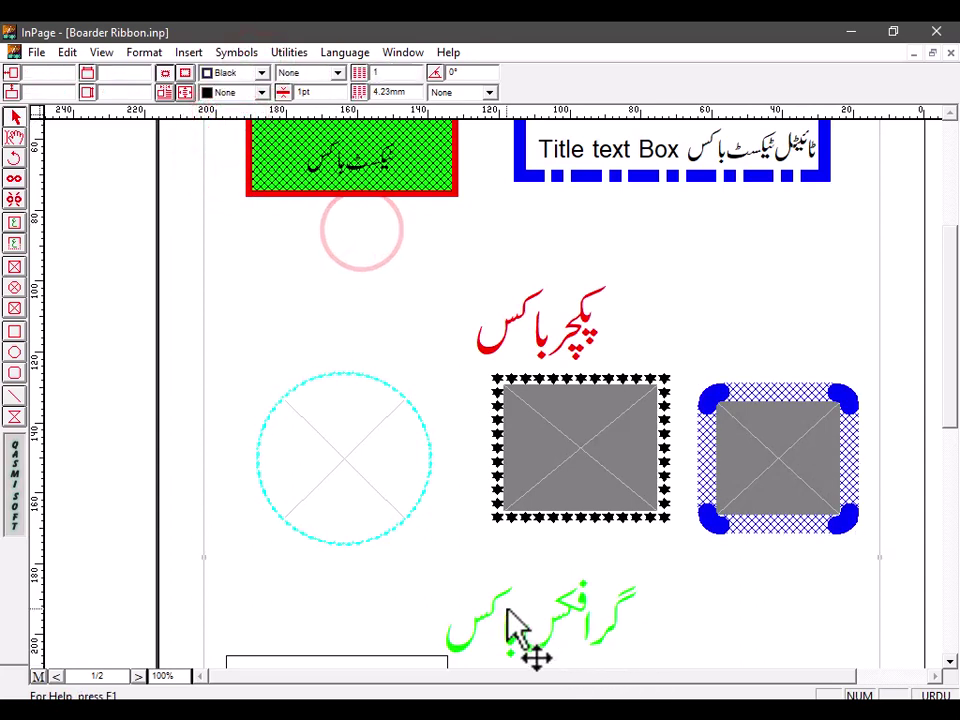
Set the circular picture box's border width to 10 pt.
left_click(349, 521)
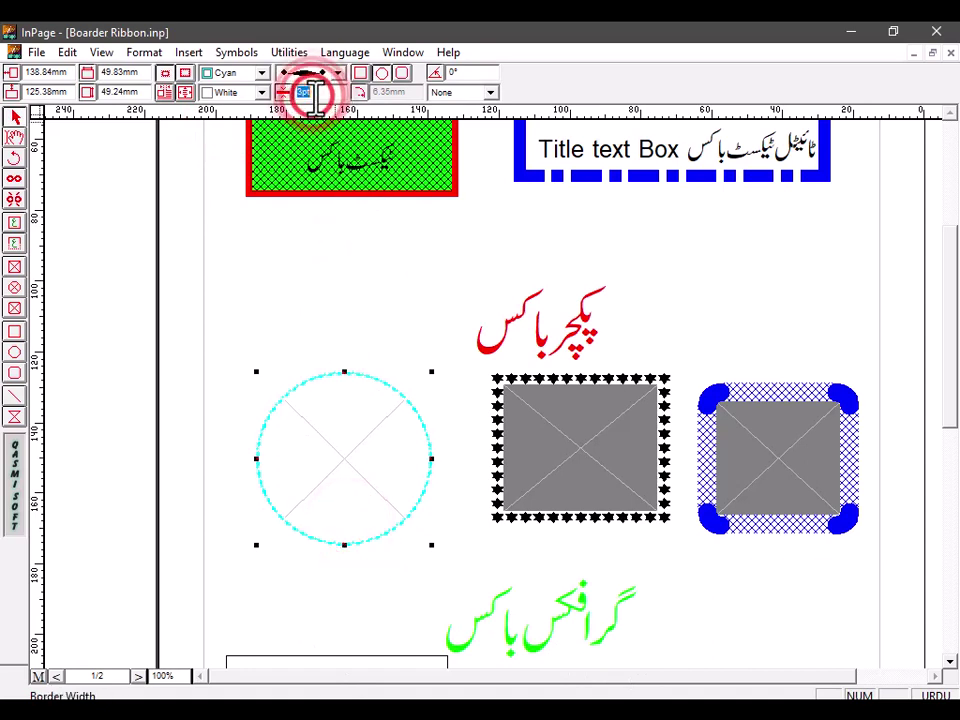
type("10")
key("Return")
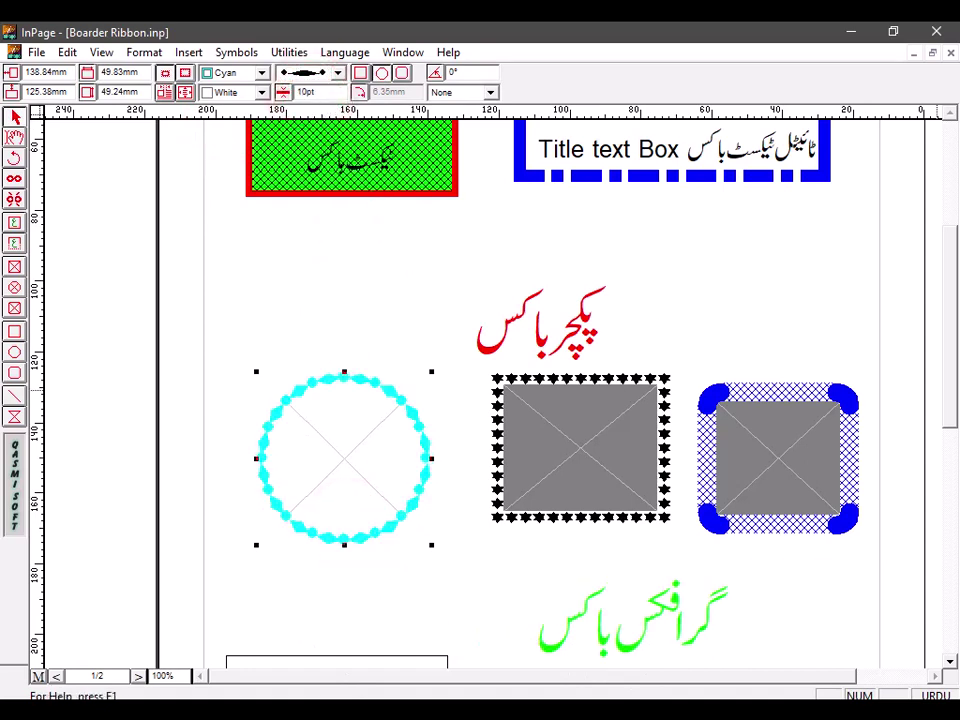
Select the rectangular, elliptical and rounded-corner graphics boxes together and set their border colour to Red.
left_click(951, 661)
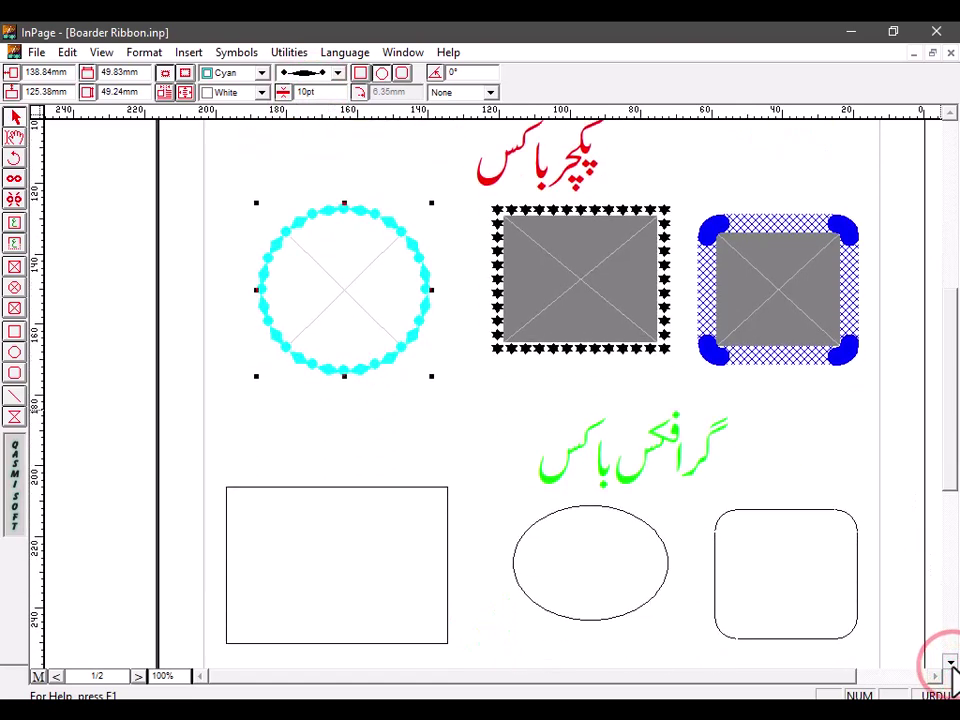
left_click(409, 434)
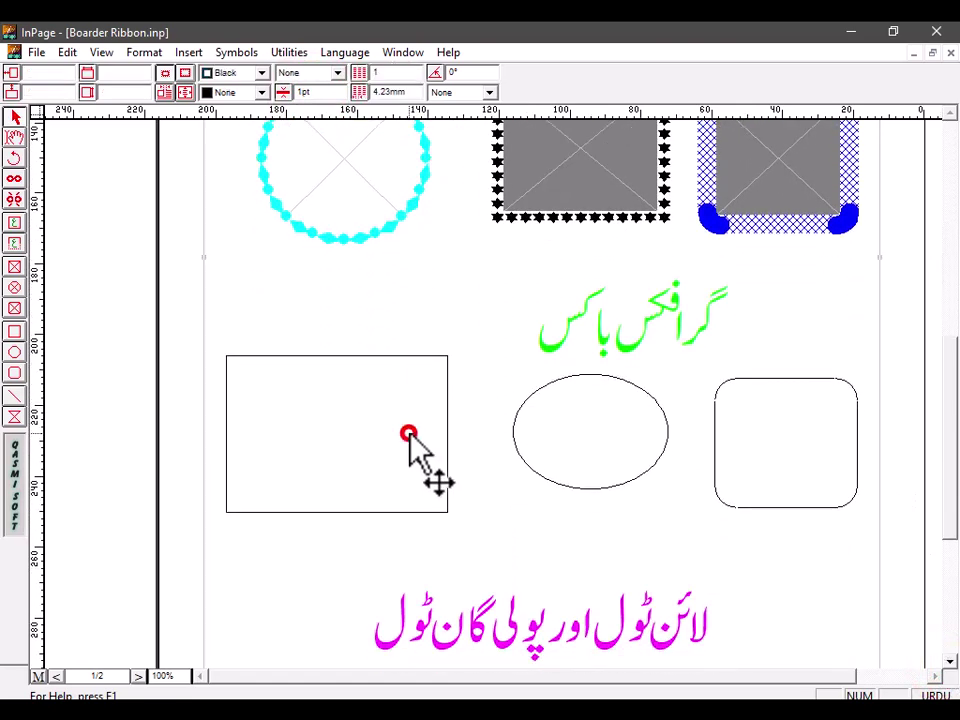
left_click(441, 513)
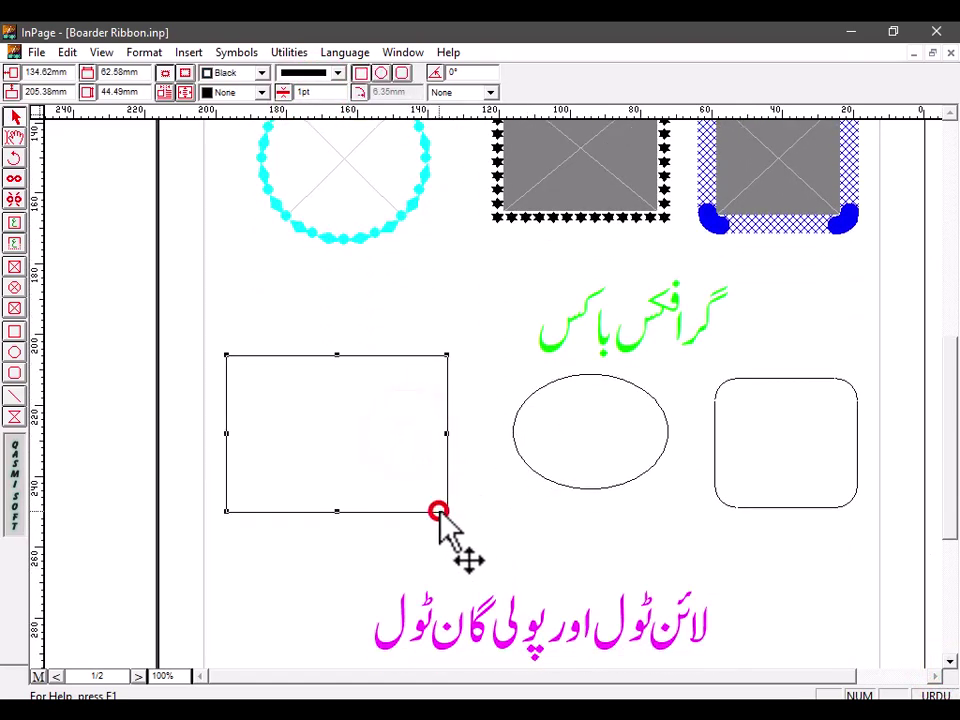
left_click(566, 484)
left_click(742, 500)
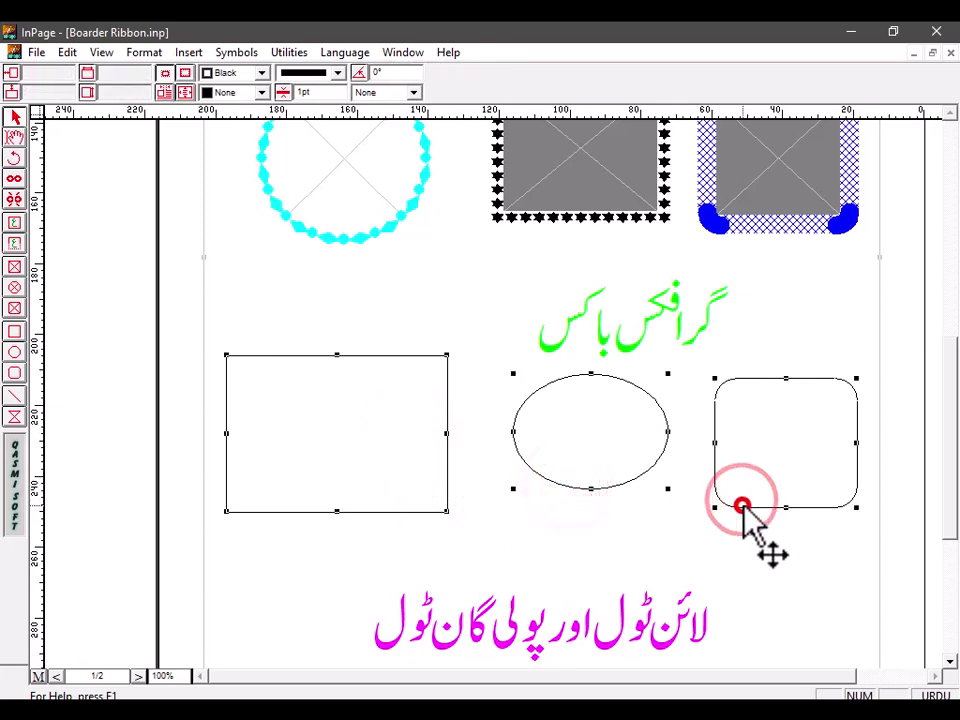
left_click(261, 73)
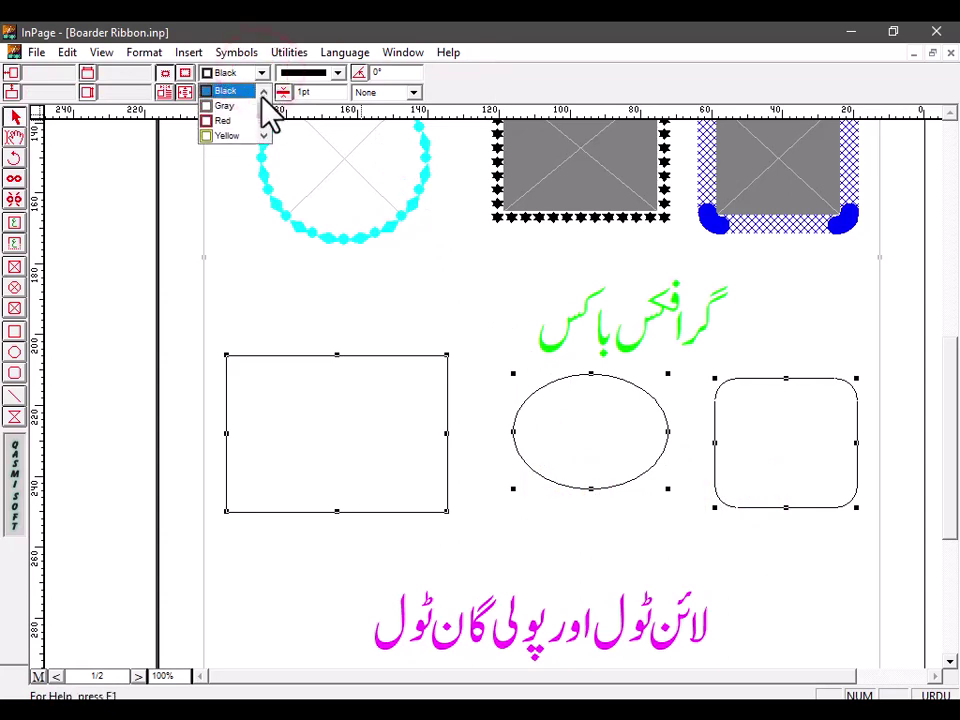
left_click(214, 120)
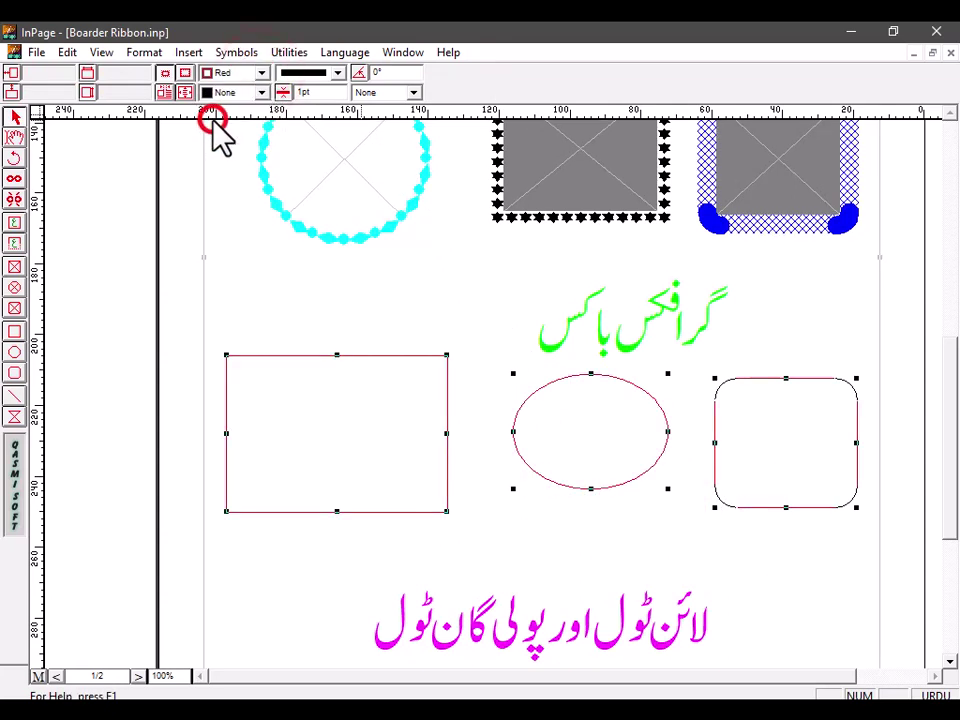
Apply the thick diagonal-striped border pattern to the selected graphics boxes.
left_click(337, 73)
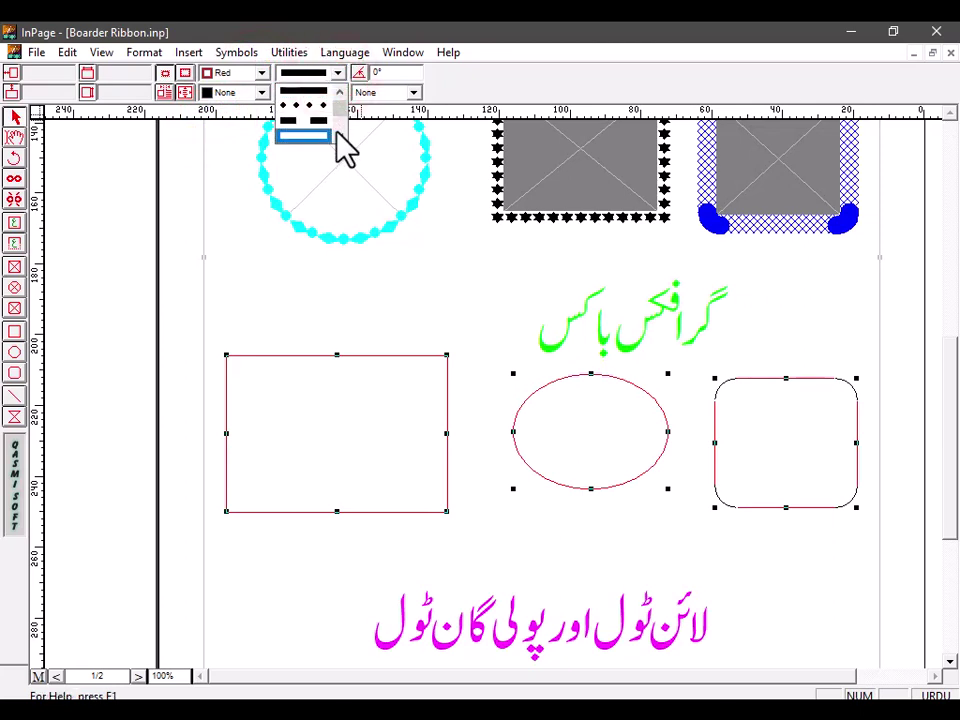
left_click(337, 130)
left_click(338, 133)
left_click(338, 133)
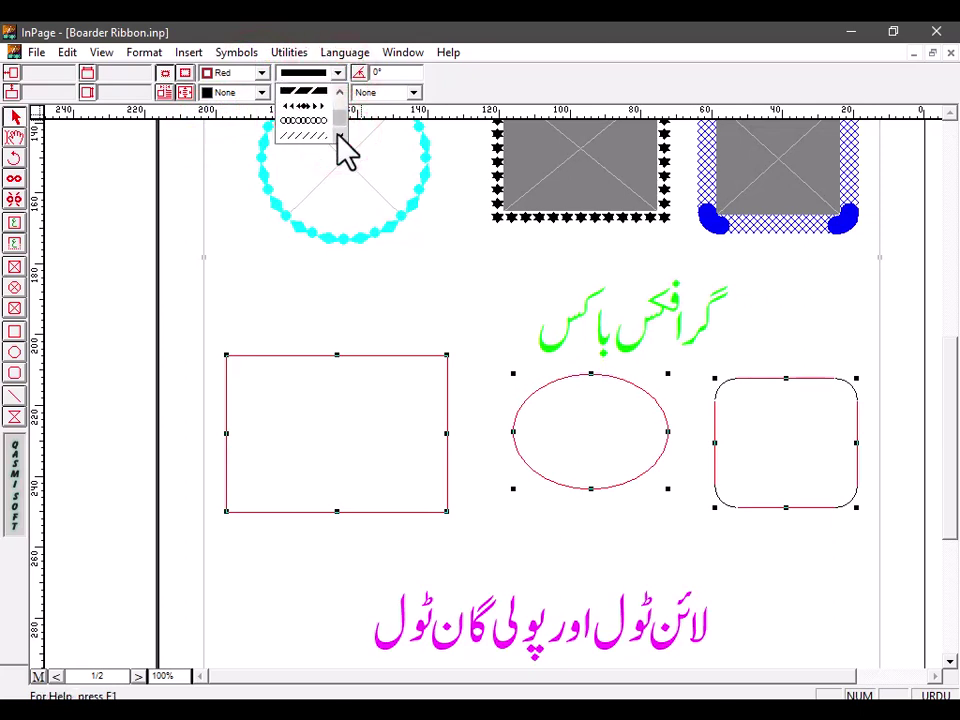
left_click(338, 133)
left_click(338, 133)
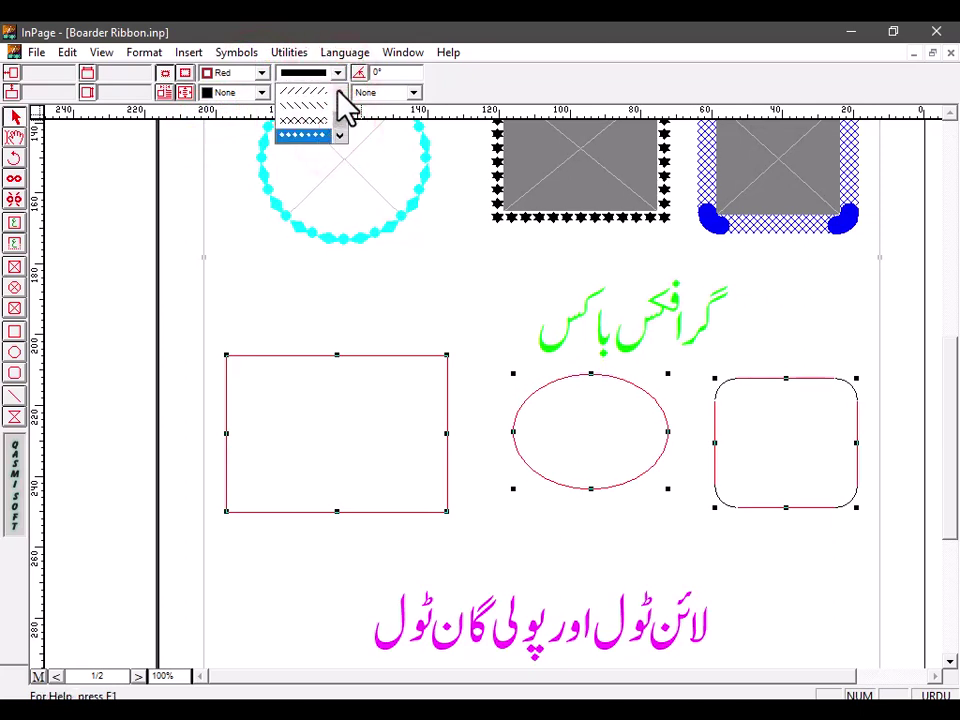
left_click(337, 84)
left_click(337, 84)
left_click(338, 88)
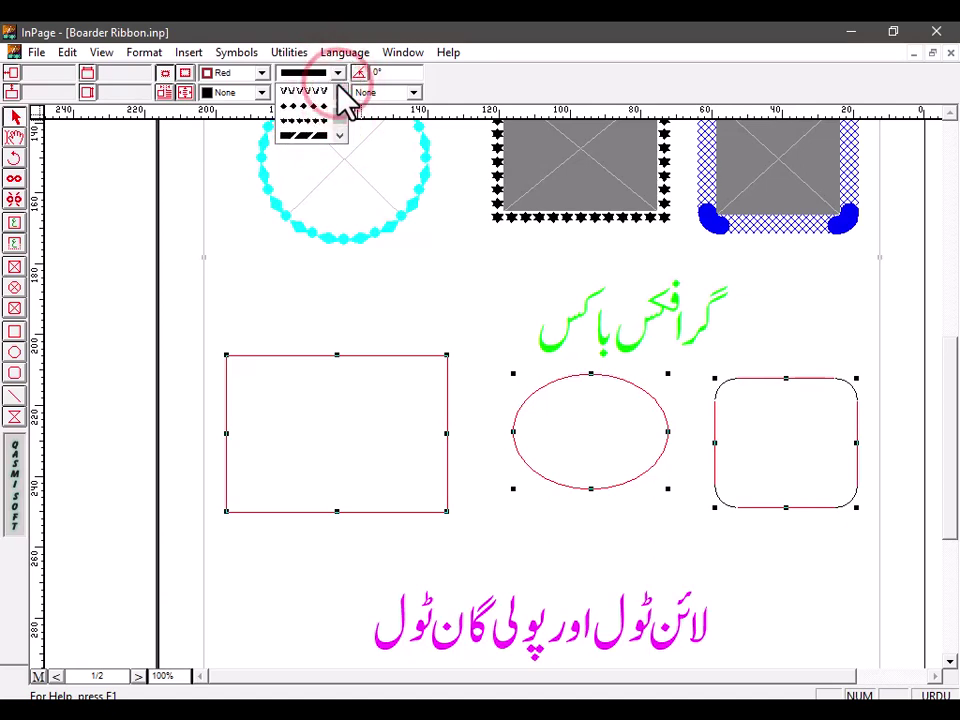
left_click(300, 150)
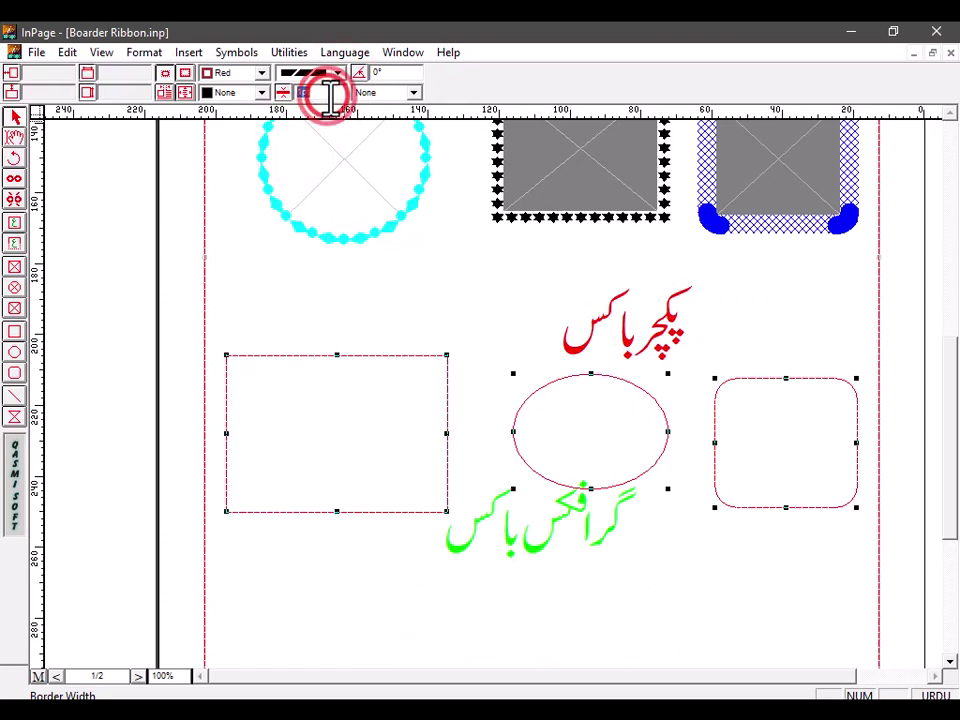
Try an 8 pt border width on the whole selection, undo it and clear the selection.
key("Return")
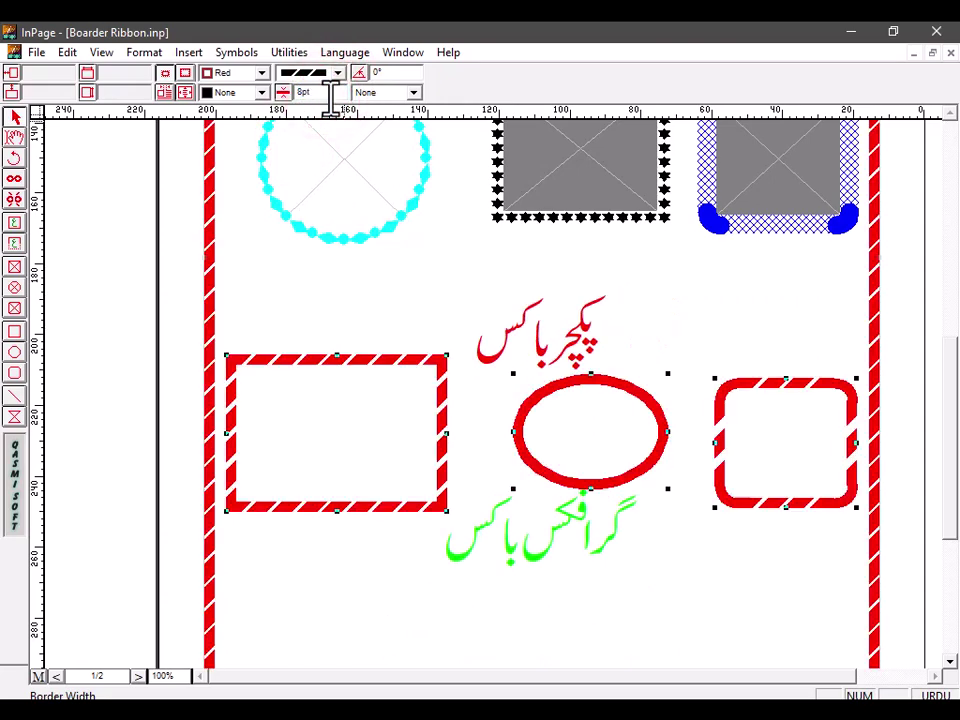
key("ctrl+z")
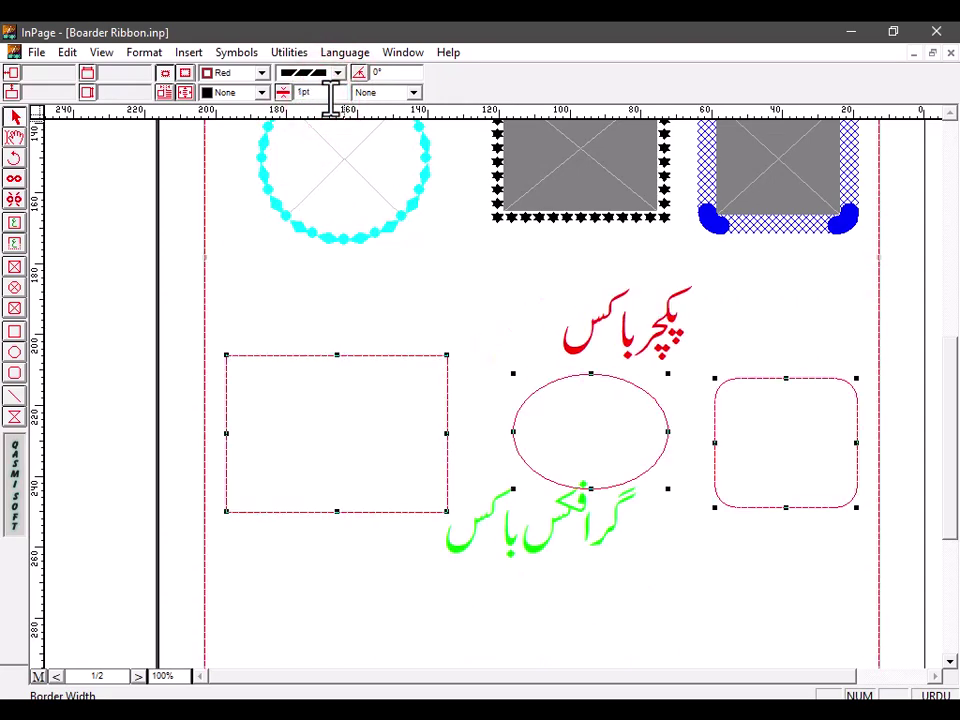
left_click(385, 504)
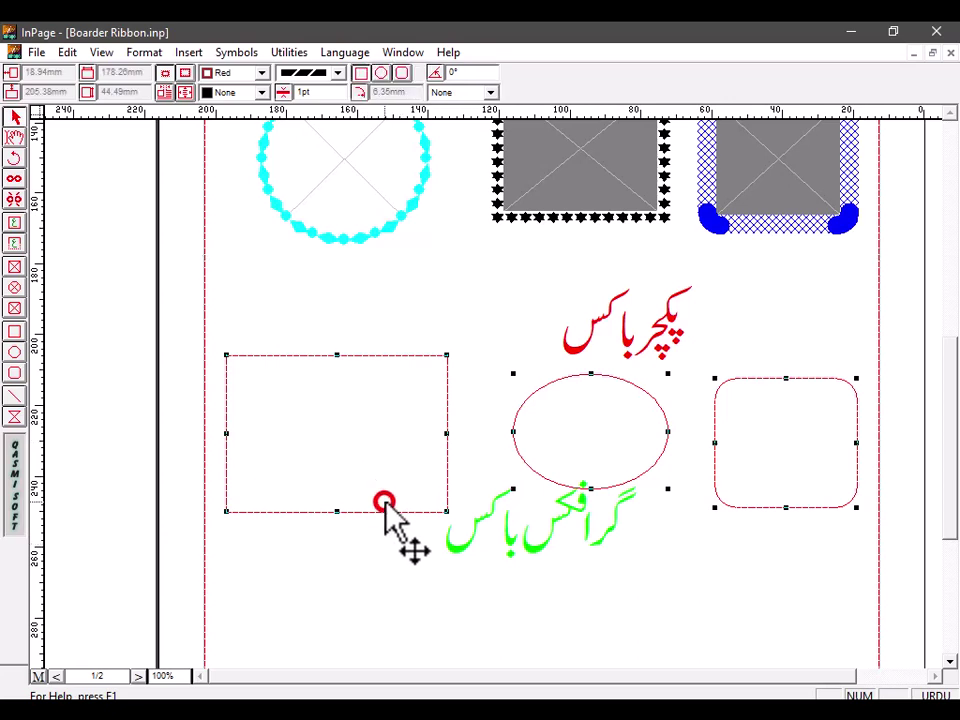
left_click(542, 466)
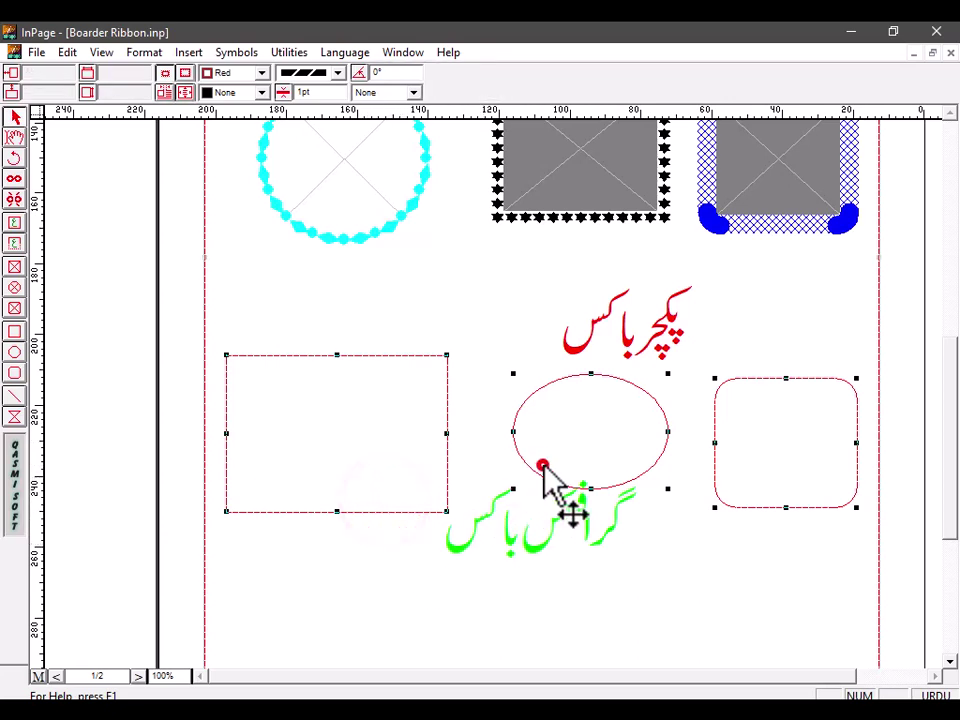
left_click(724, 481)
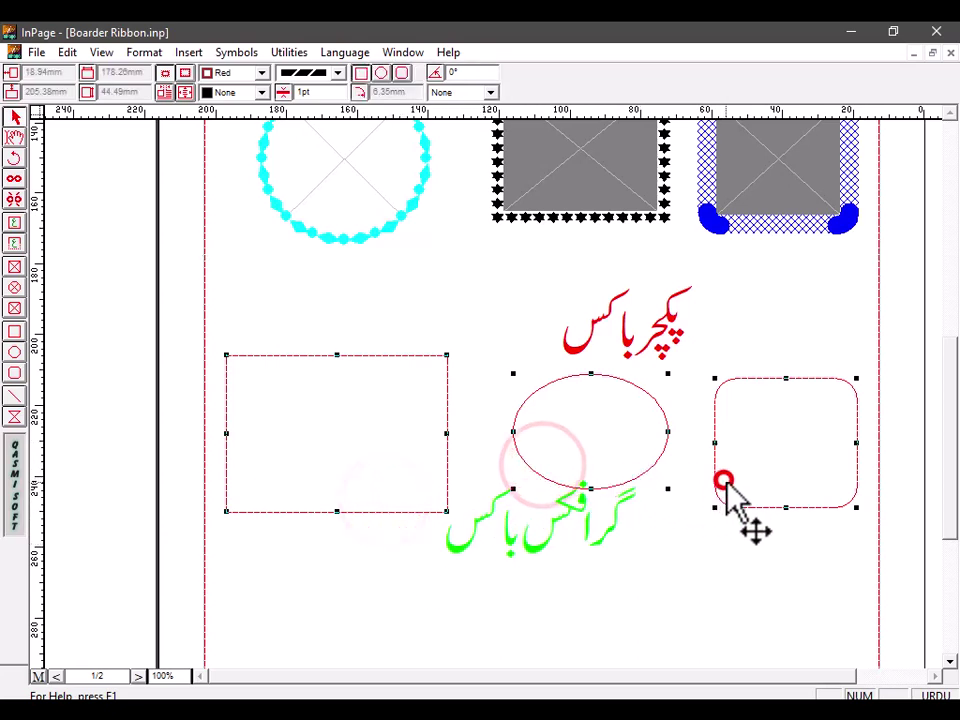
left_click(205, 576)
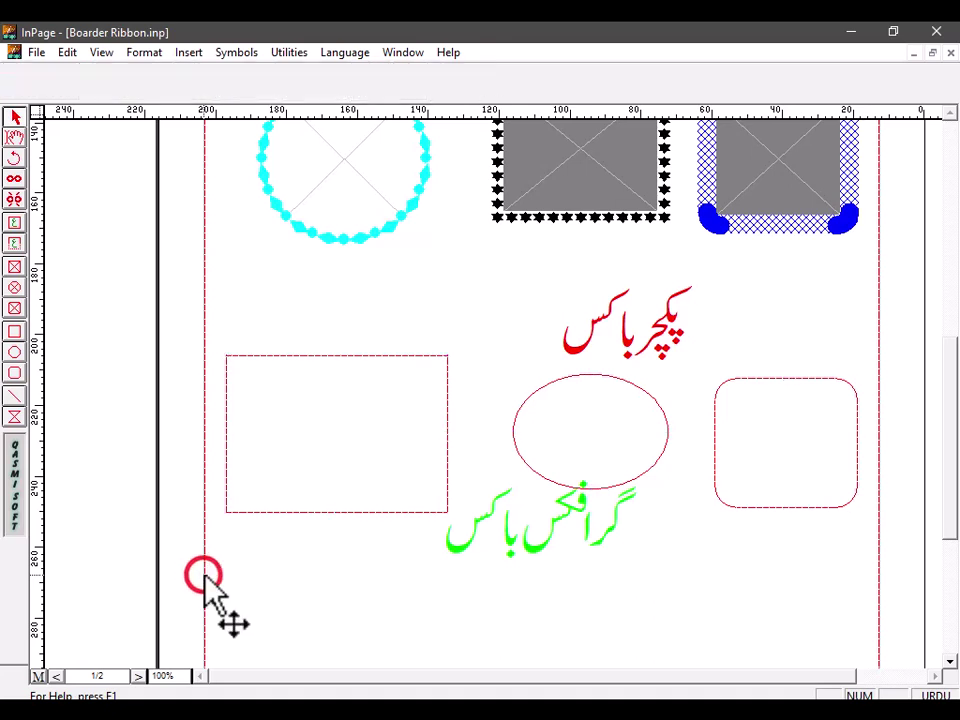
Select only the rectangular, elliptical and rounded-corner graphics boxes, set their border width to 8 pt and deselect them.
left_click(260, 501)
left_click(270, 513)
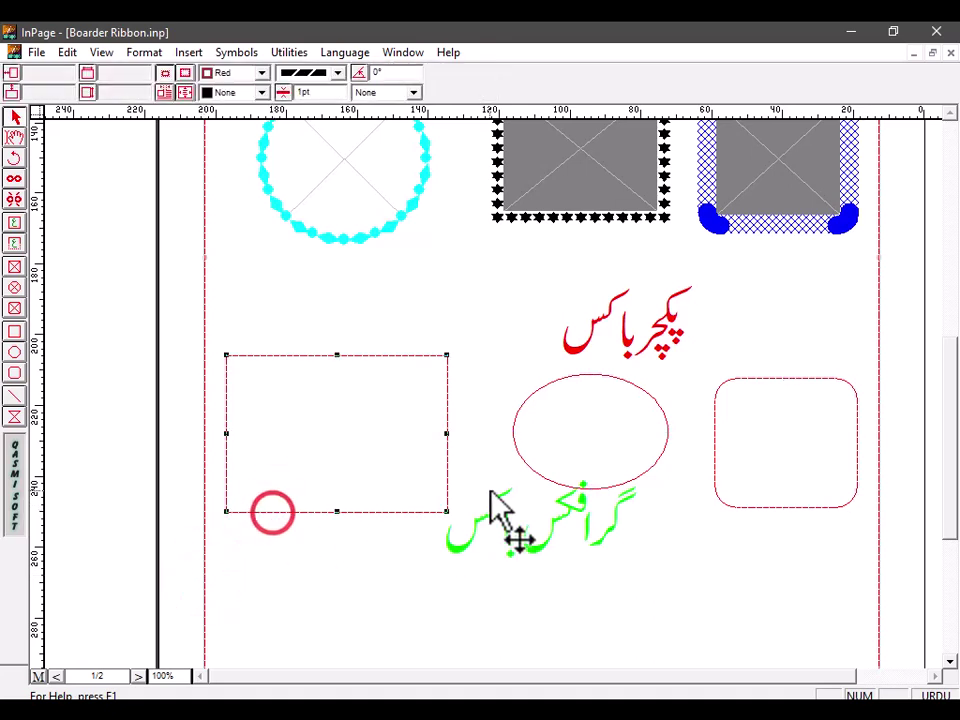
left_click(716, 487)
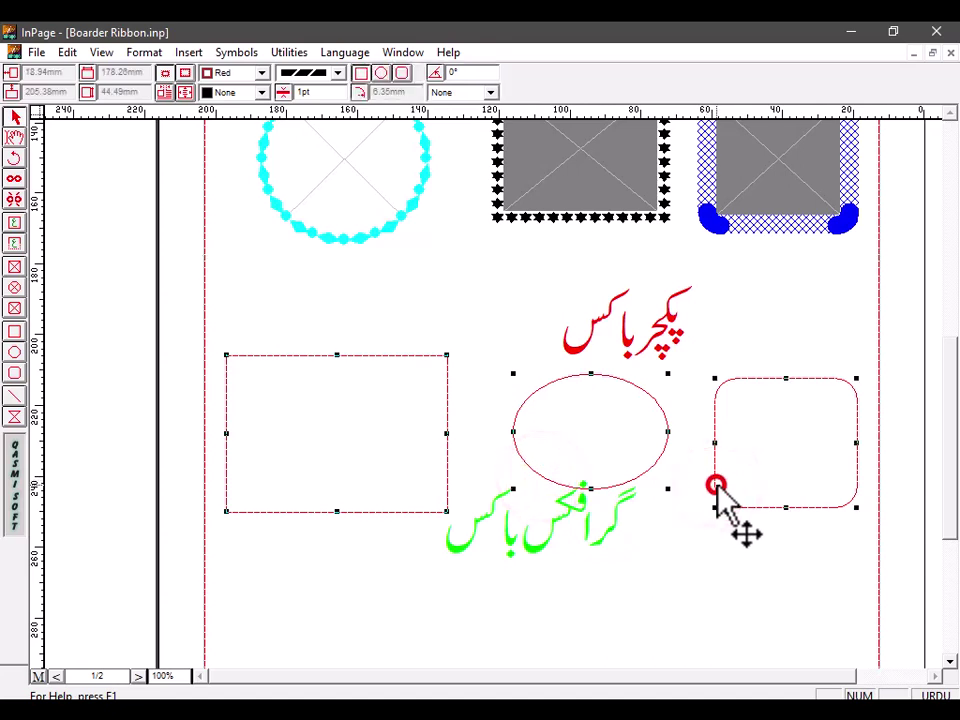
double_click(320, 92)
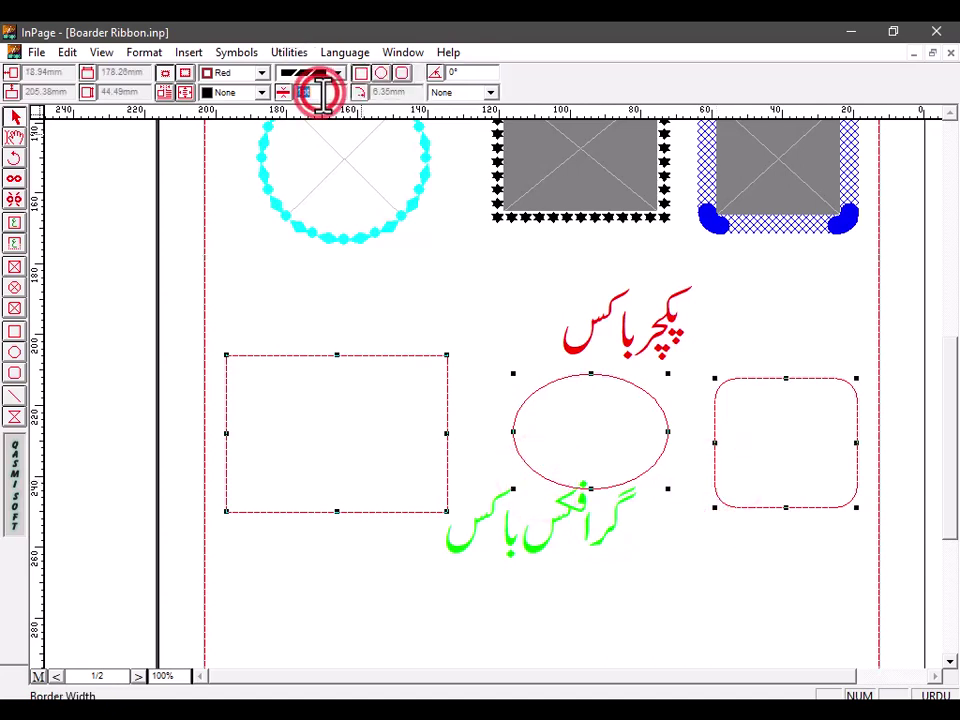
key("Return")
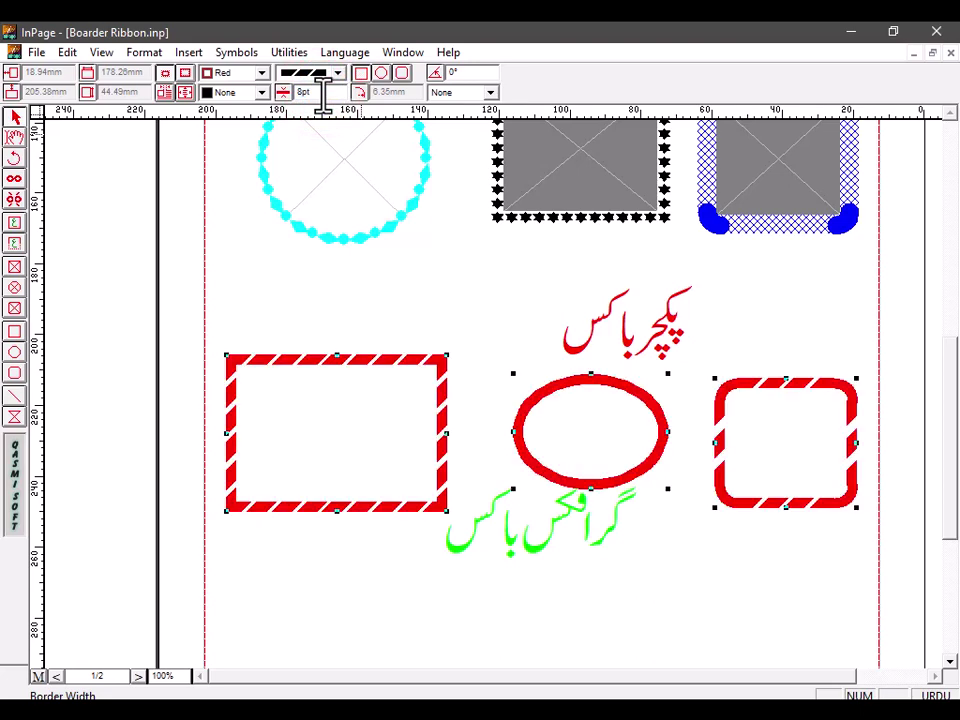
left_click(645, 604)
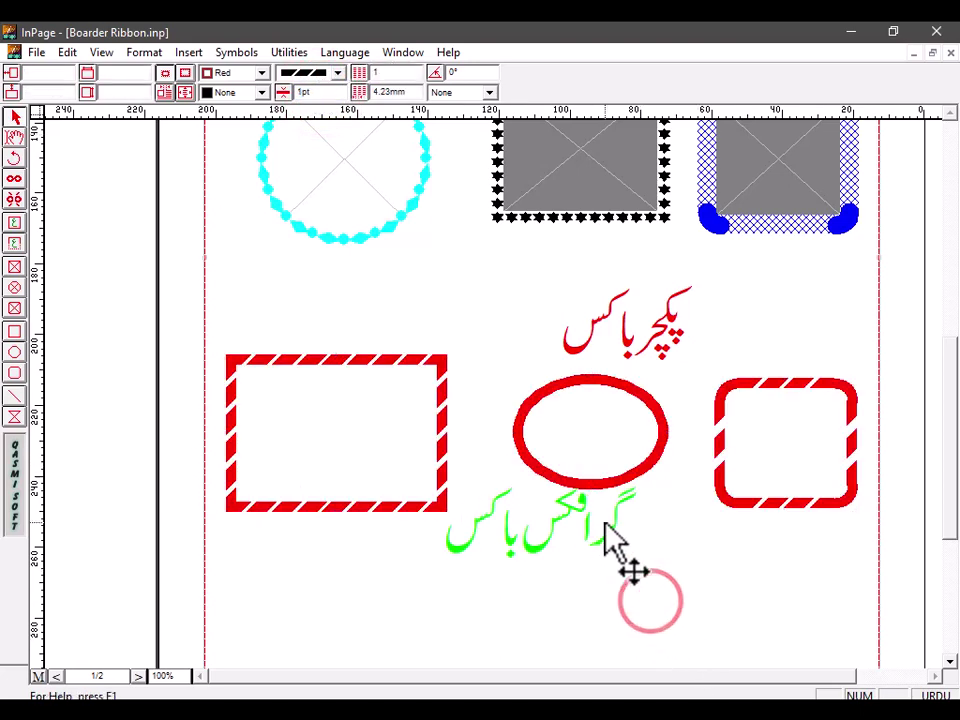
Select the three red-bordered graphics boxes and move them down about 50 mm, below the green heading.
left_click(950, 667)
left_click(950, 667)
left_click(950, 667)
left_click(950, 667)
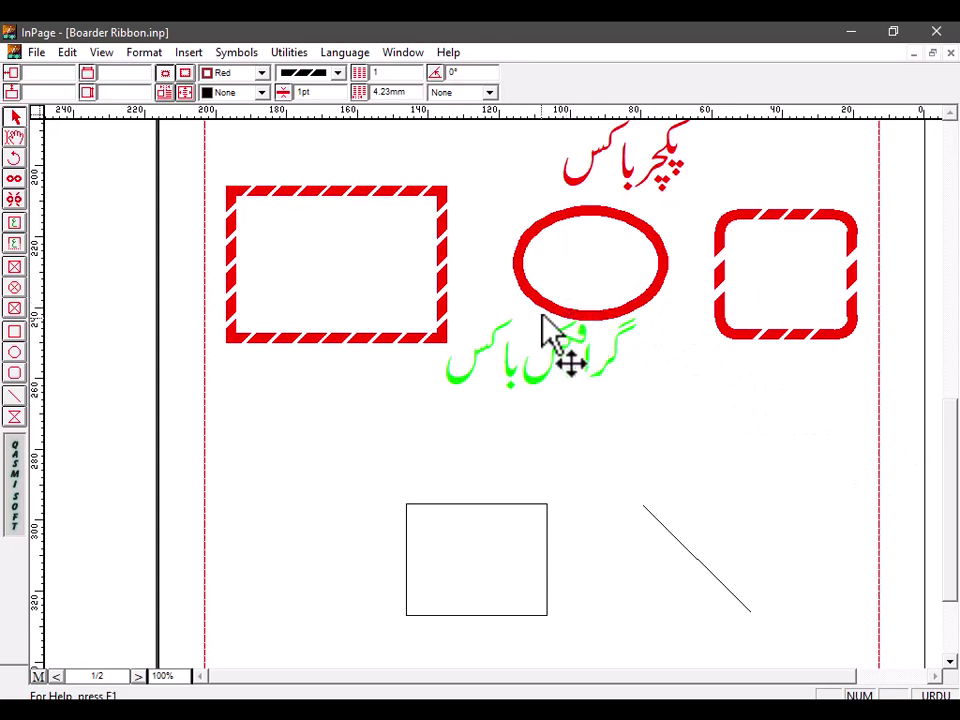
left_click(441, 312)
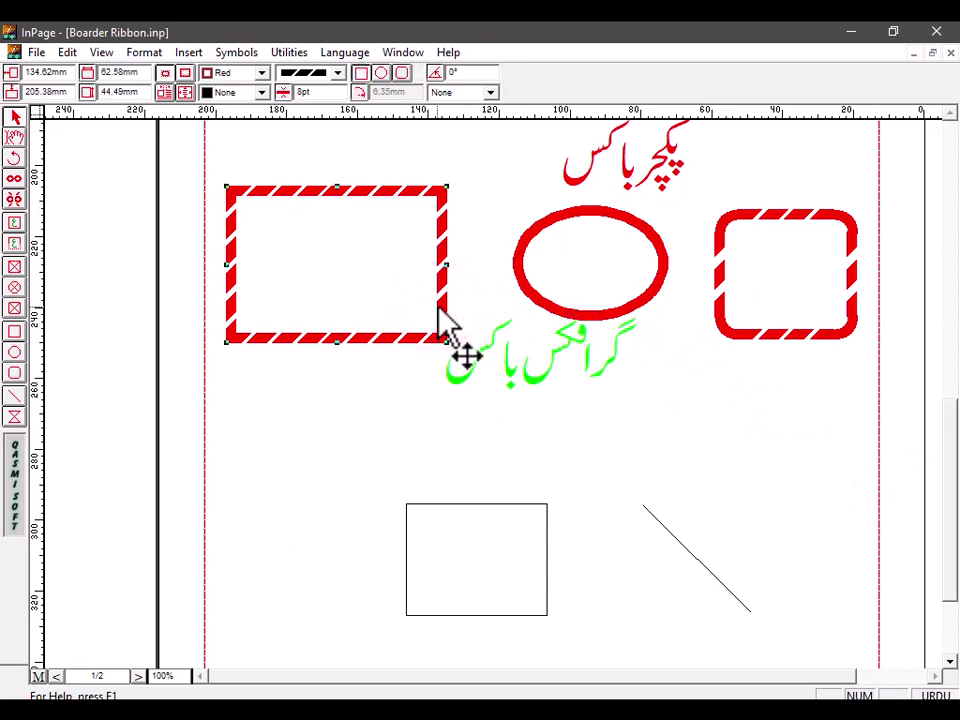
left_click(596, 303)
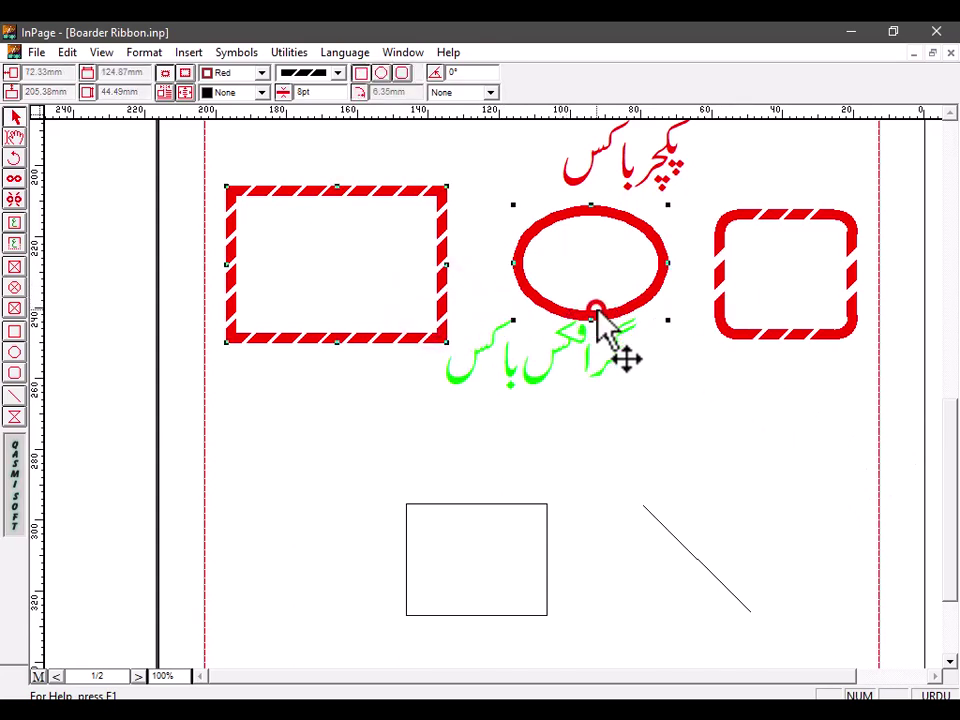
left_click(819, 336, "shift")
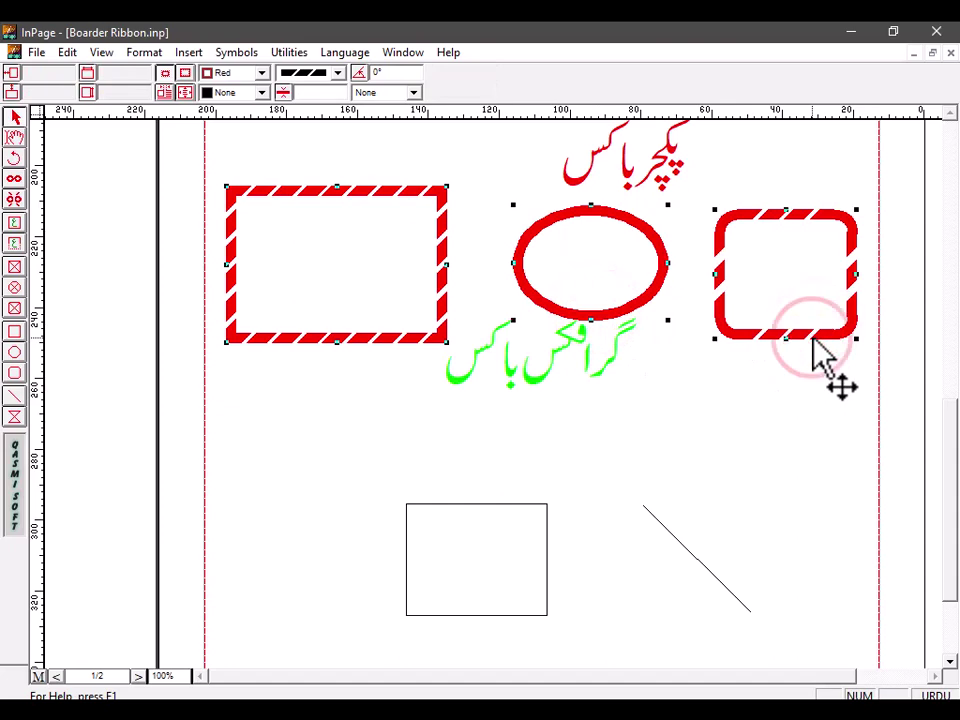
key("Down")
key("Down")
key("Down")
key("Down")
key("Down")
key("Down")
key("Down")
key("Down")
key("Down")
key("Down")
key("Down")
key("Down")
key("Down")
key("Down")
key("Down")
key("Down")
key("Down")
key("Down")
key("Down")
key("Down")
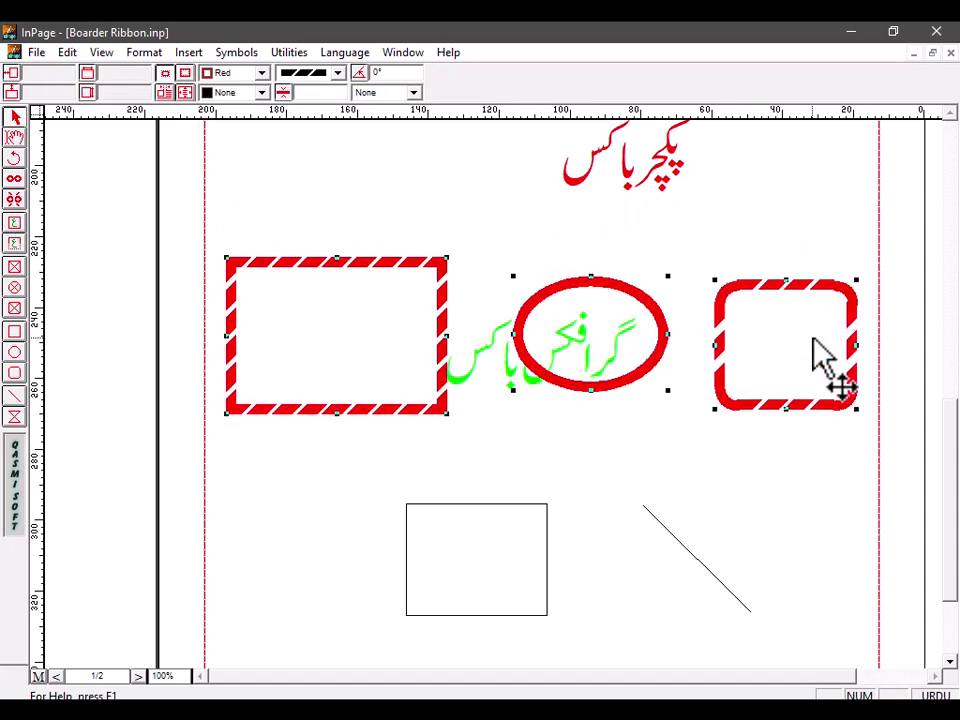
key("Down")
key("Down")
key("Down")
key("Down")
key("Down")
key("Down")
key("Down")
key("Down")
key("Down")
key("Down")
key("Down")
key("Down")
key("Down")
key("Down")
key("Down")
key("Down")
key("Down")
key("Down")
key("Down")
key("Down")
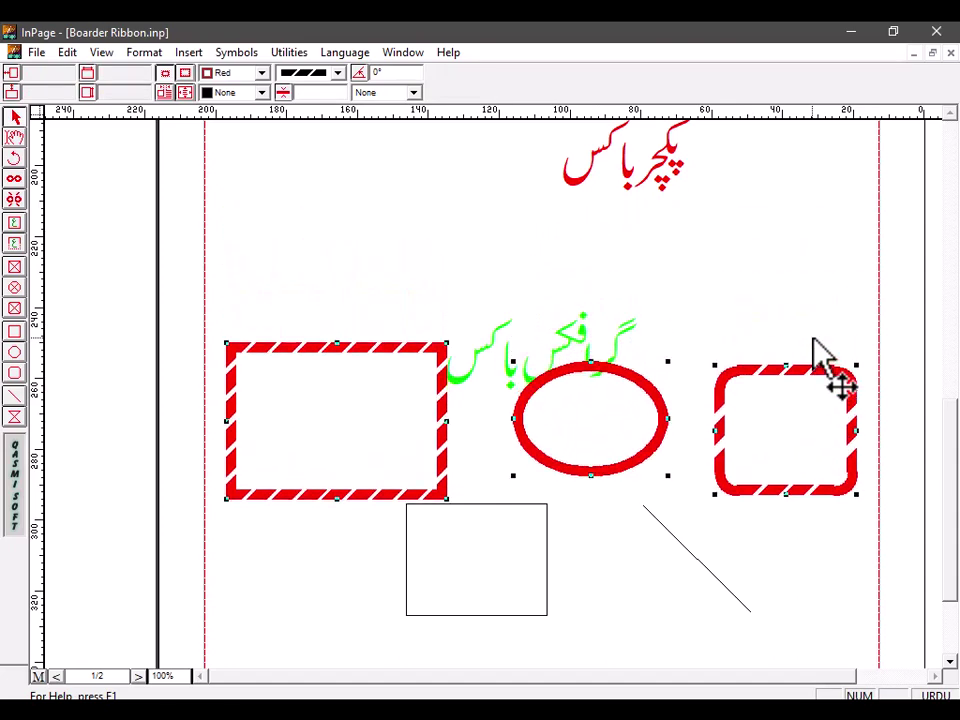
key("Down")
key("Down")
key("Down")
key("Down")
key("Down")
key("Down")
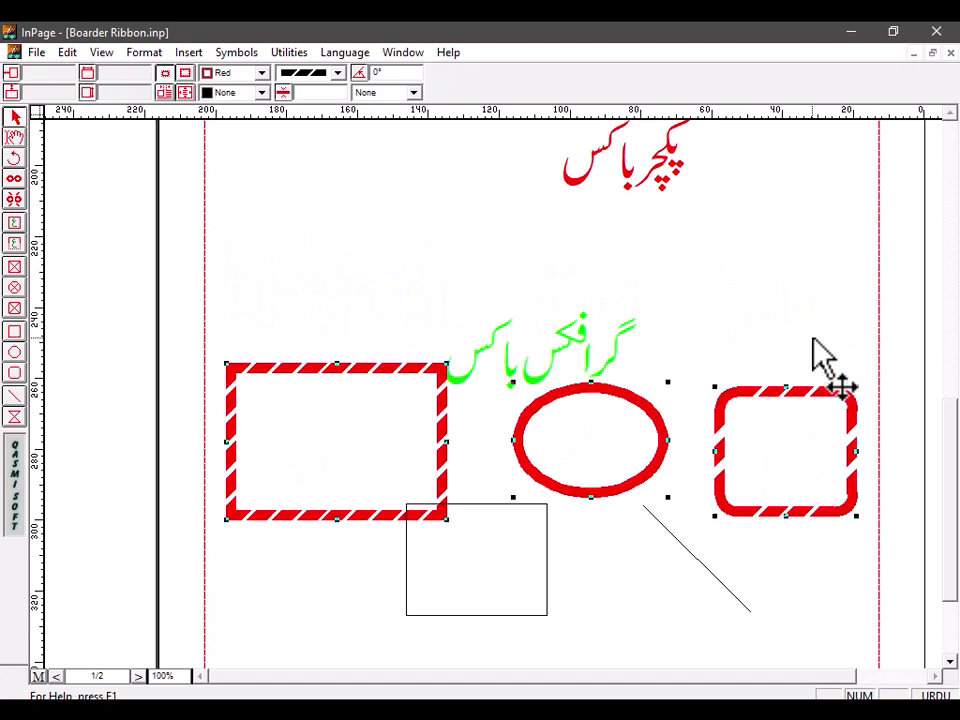
Move the black-outlined polygon down and left to about 117 mm across, 307 mm down, and shift the diagonal line down about 12 mm.
double_click(516, 612)
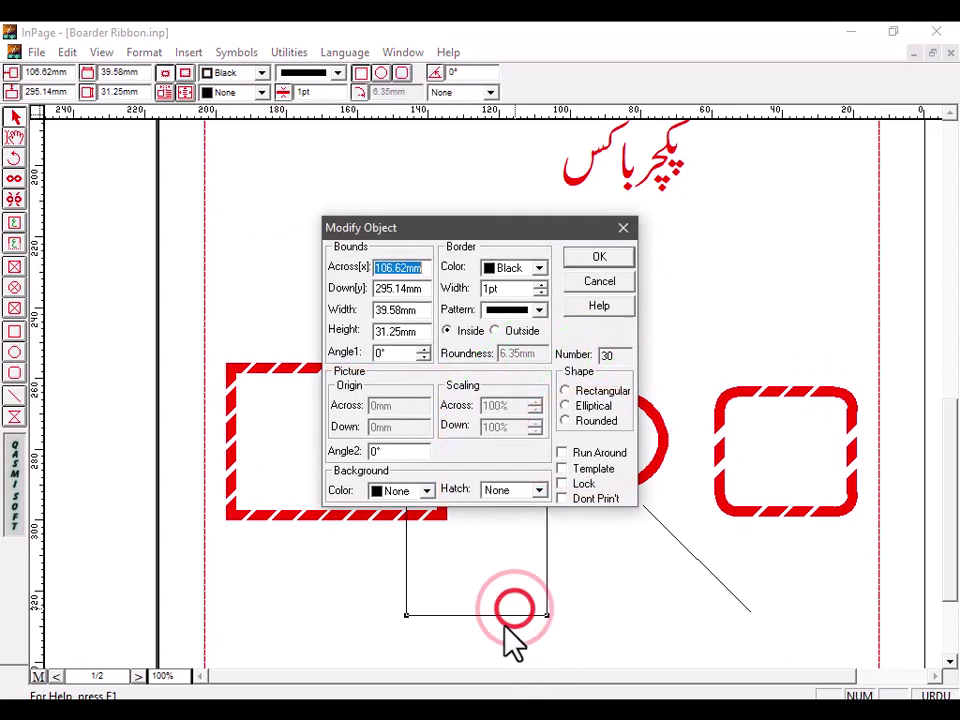
left_click(599, 280)
left_click_drag(529, 584, 492, 626)
left_click_drag(703, 563, 703, 606)
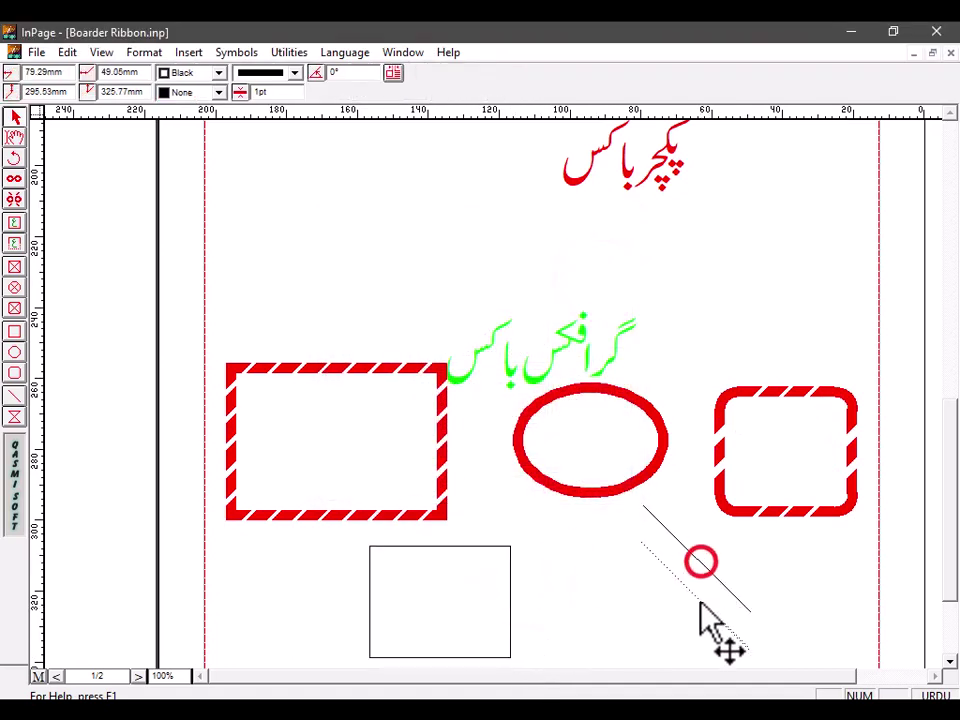
Select the black-outlined polygon below the red graphics boxes and set its border width to 5 pt.
left_click(493, 619)
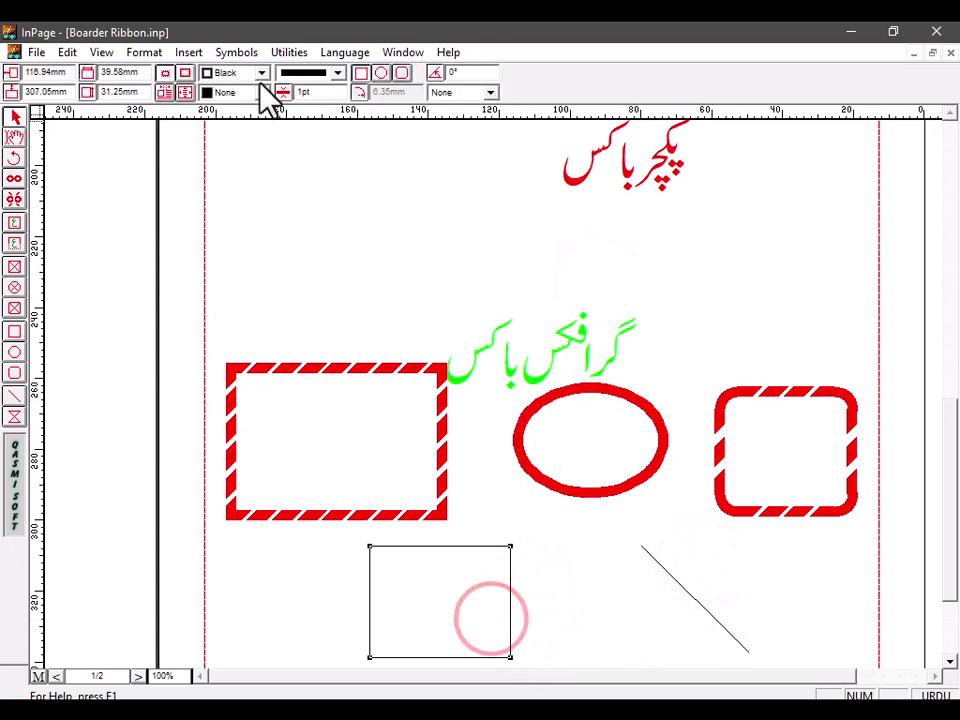
left_click(338, 72)
left_click(338, 72)
double_click(324, 92)
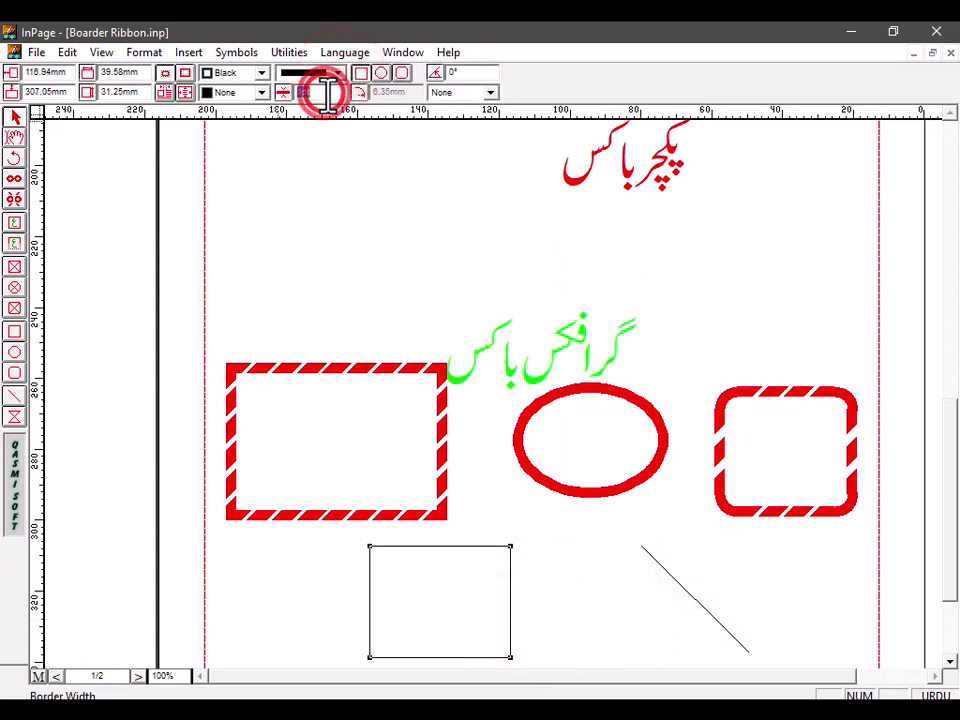
key("Return")
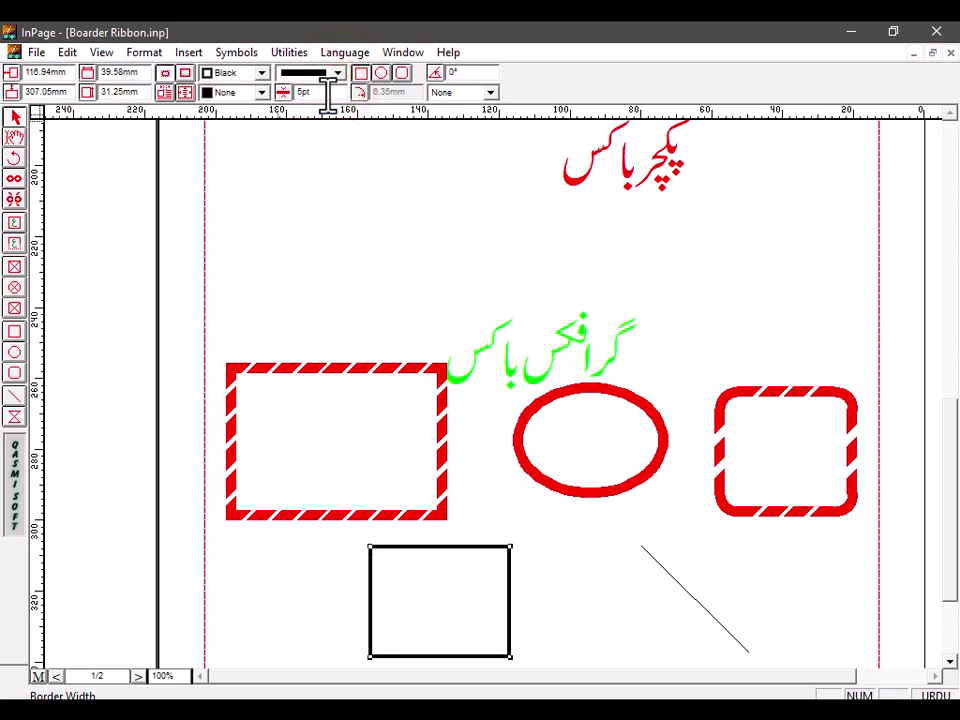
Change the polygon's border colour to Gray.
left_click(260, 73)
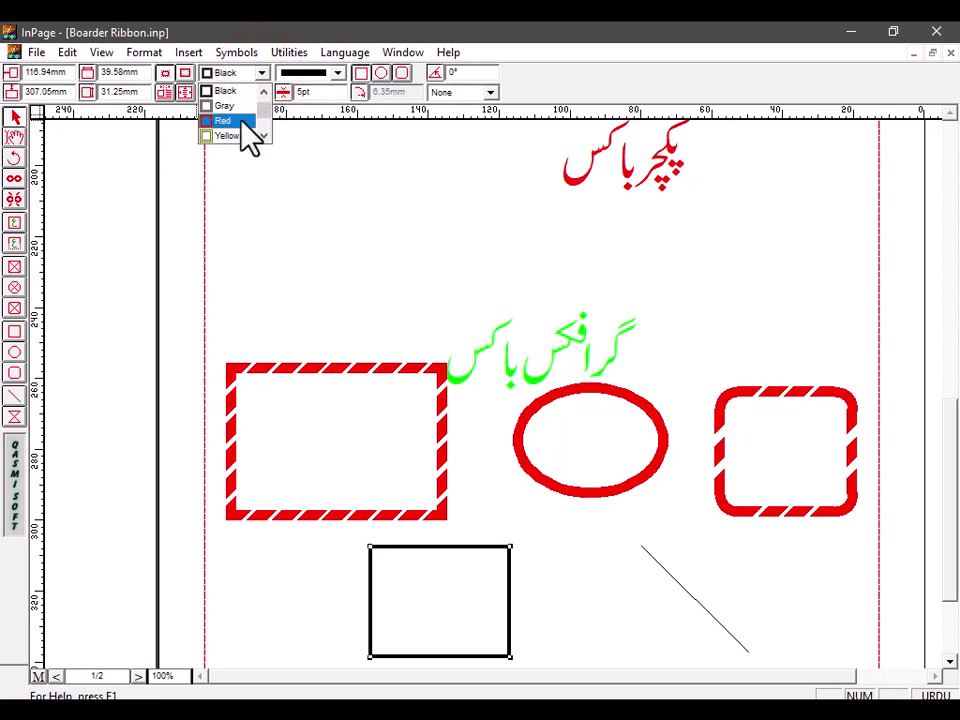
left_click(295, 138)
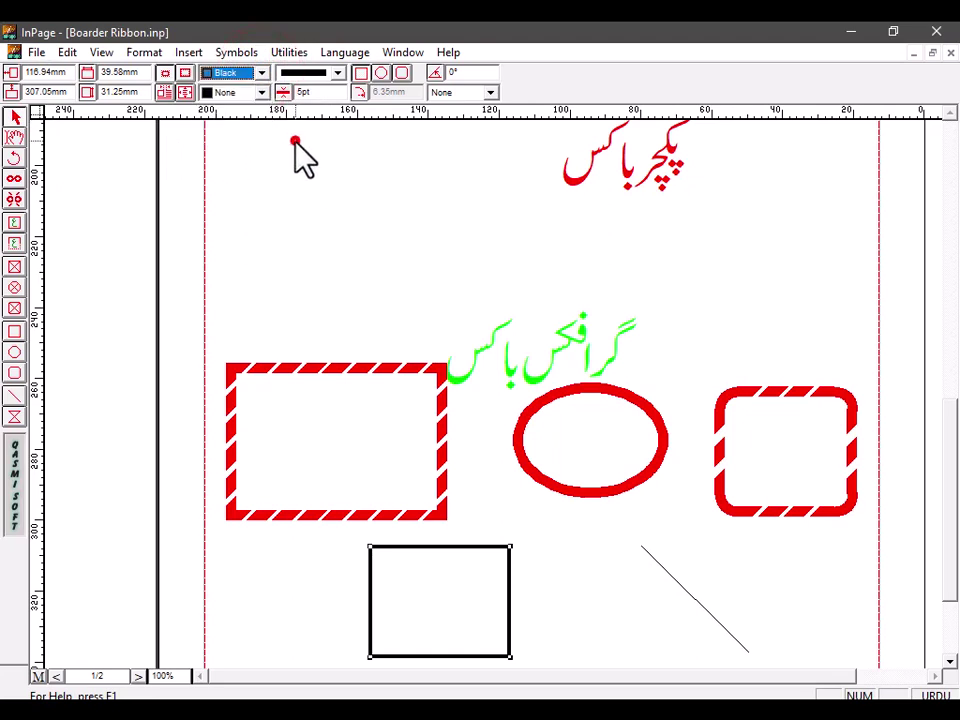
left_click(261, 92)
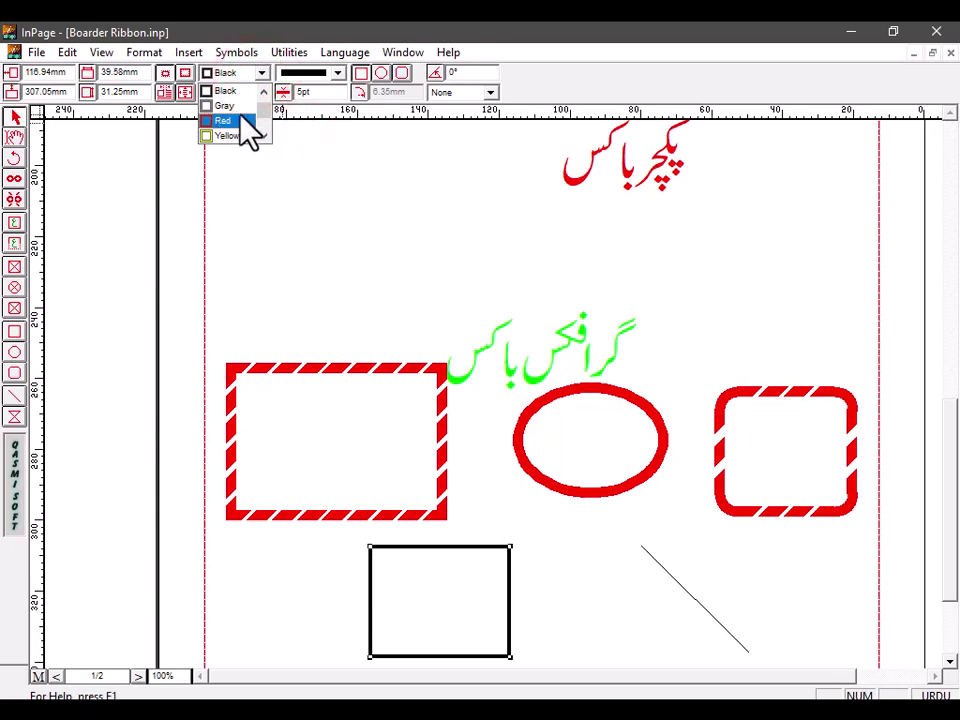
left_click(240, 106)
Give the diagonal line a dotted pattern with a White background and a width of 10 pt, then select the gray polygon.
left_click(681, 606)
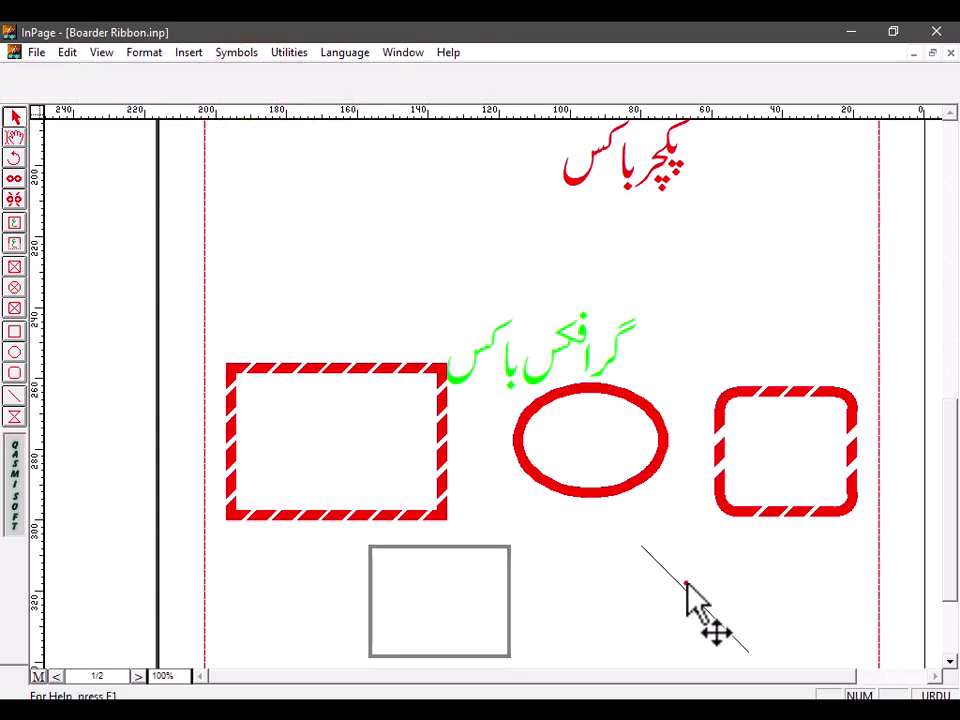
left_click(686, 584)
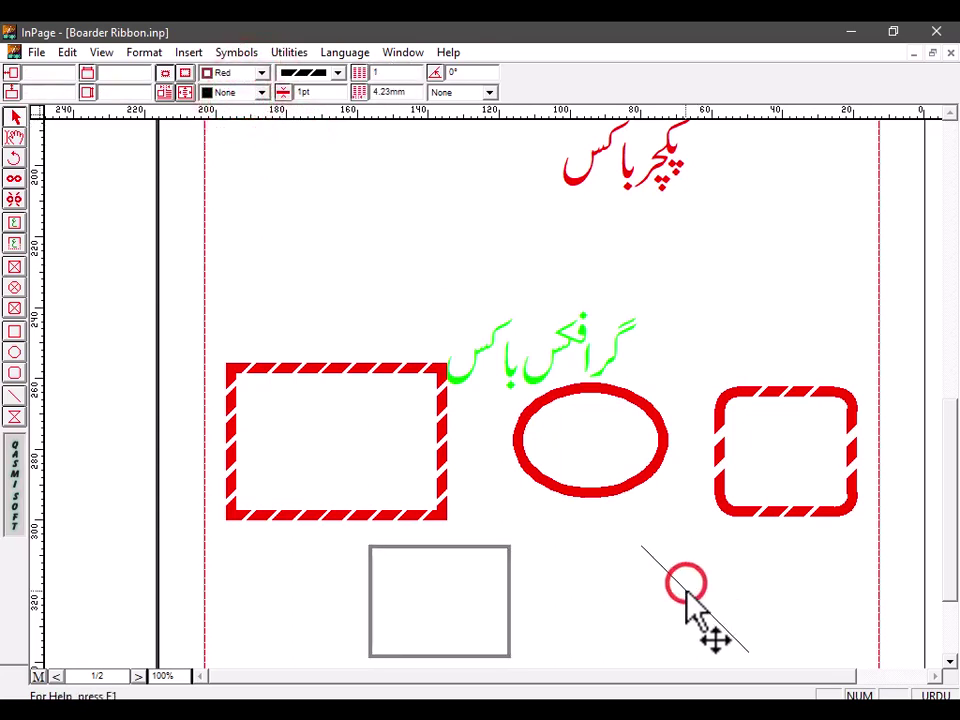
left_click(294, 75)
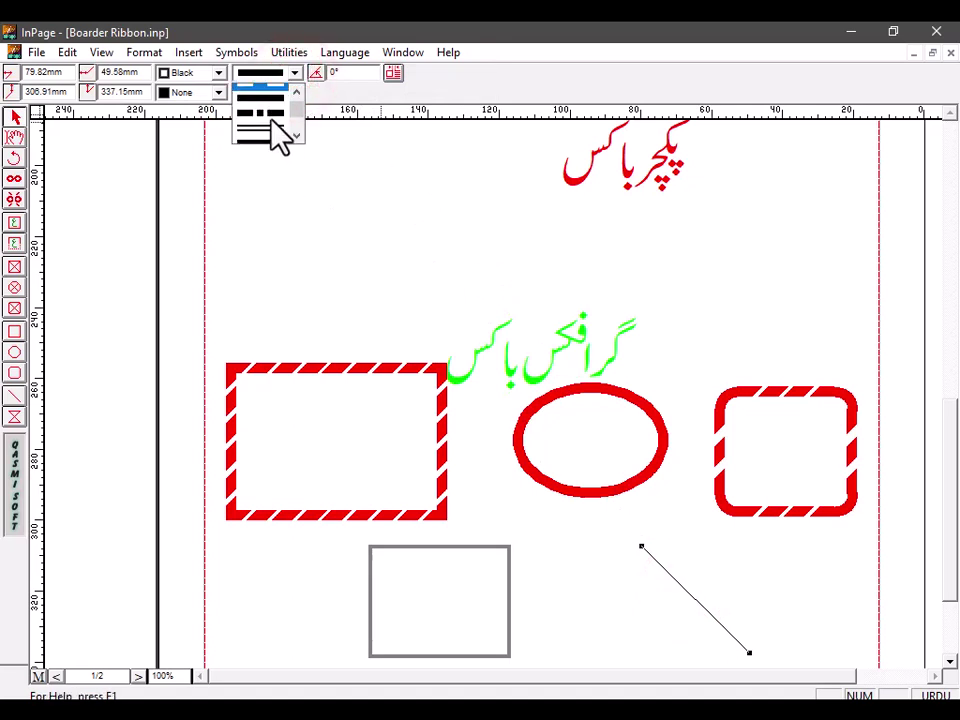
scroll(270, 115, "down", 2)
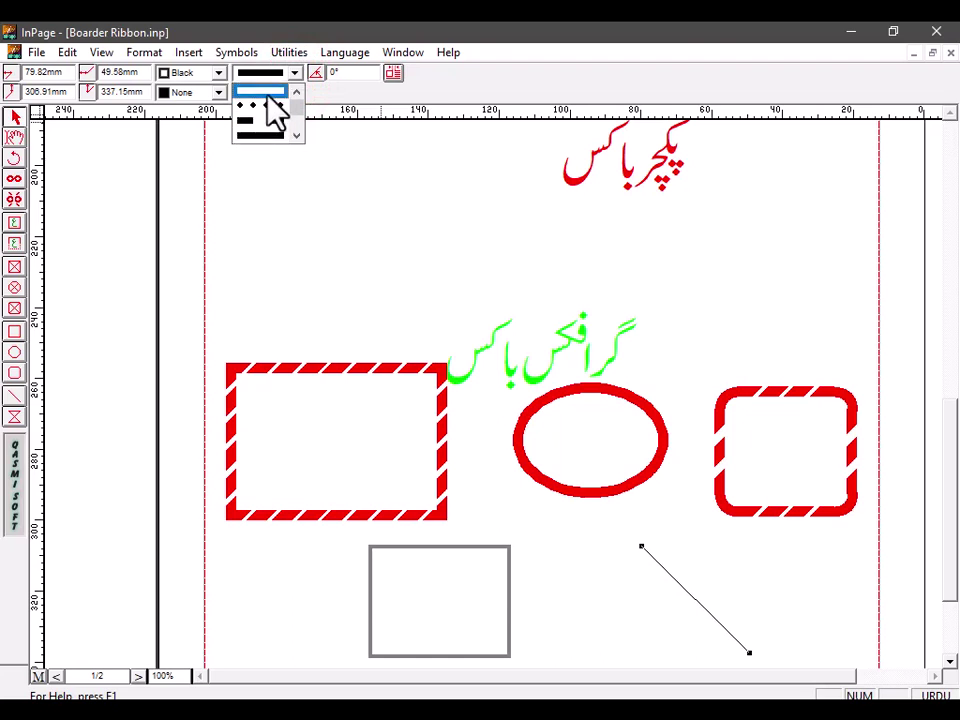
left_click(269, 106)
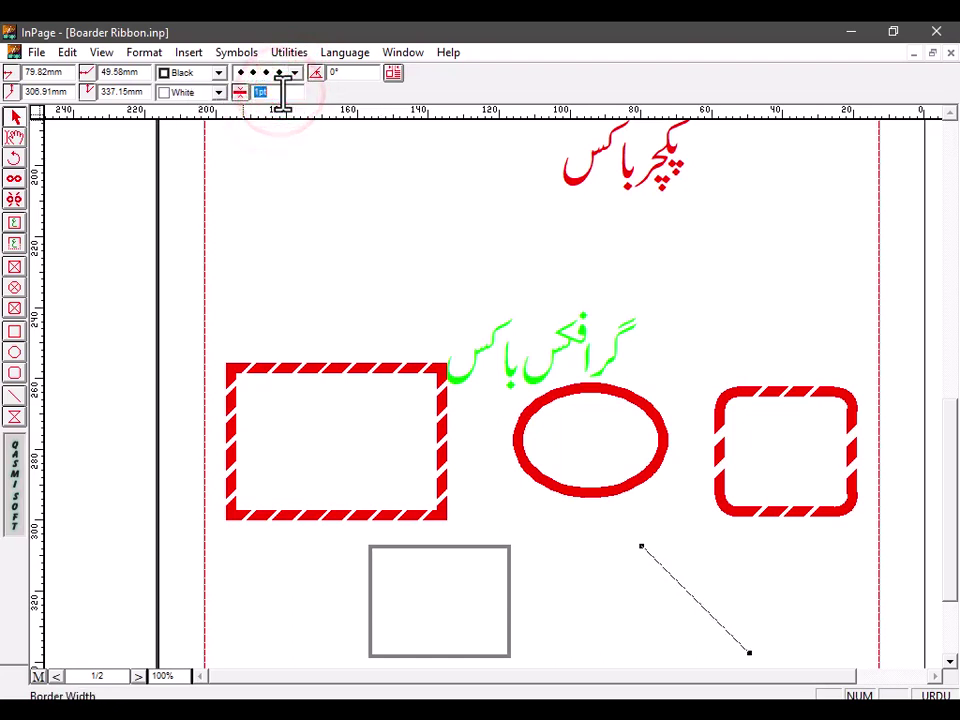
left_click(509, 622)
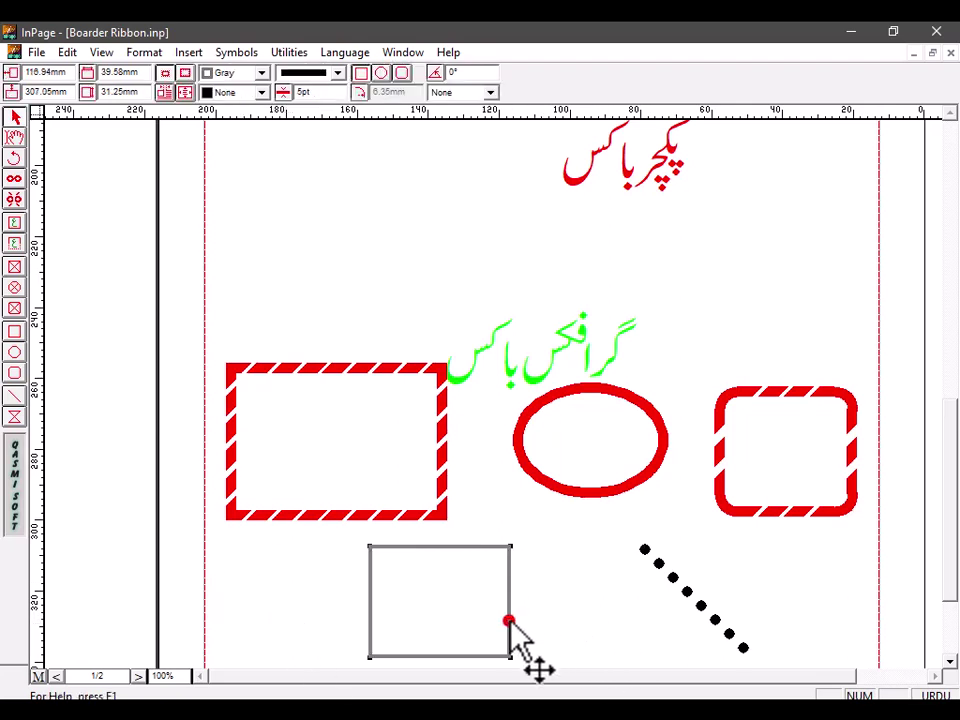
Review the border and fill formatting of the text, picture and graphics boxes over the whole page.
left_click(950, 662)
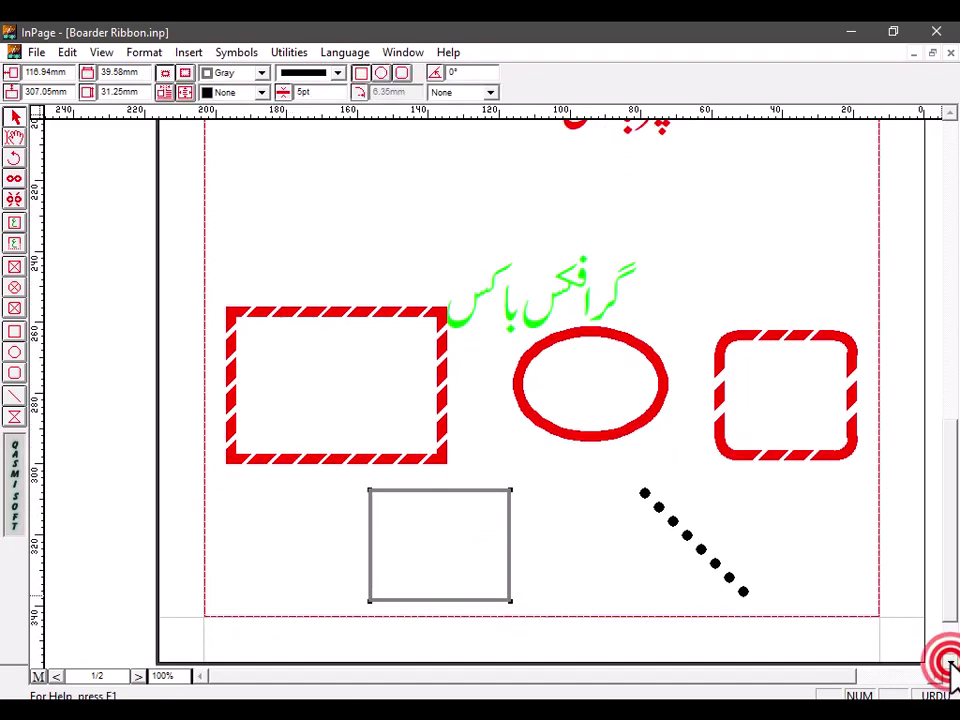
left_click_drag(950, 600, 926, 429)
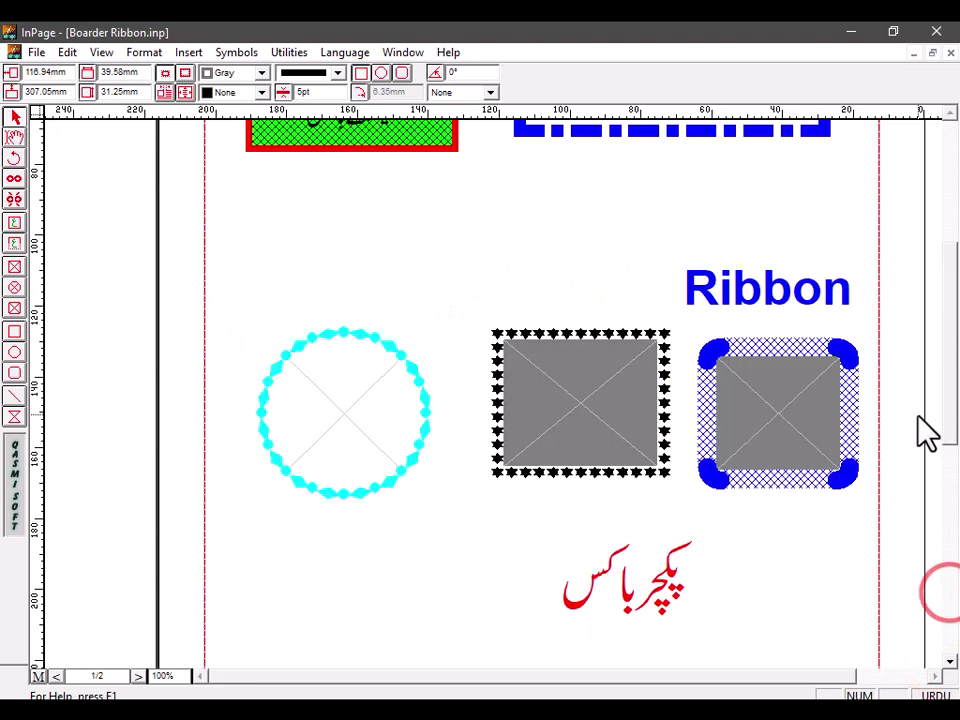
scroll(948, 325, "up", 5)
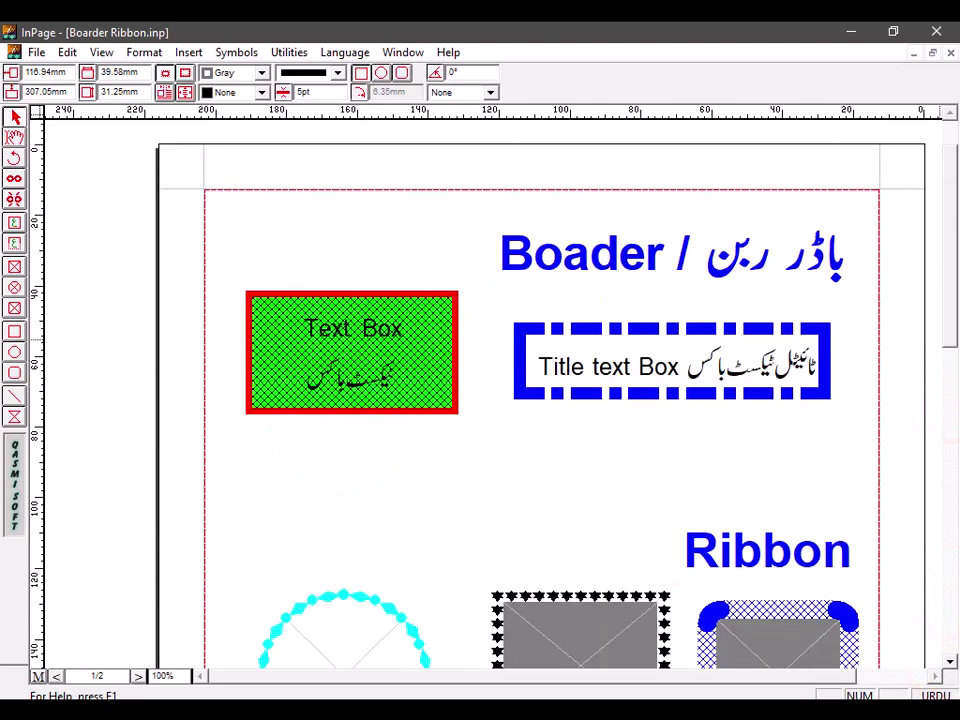
left_click(950, 664)
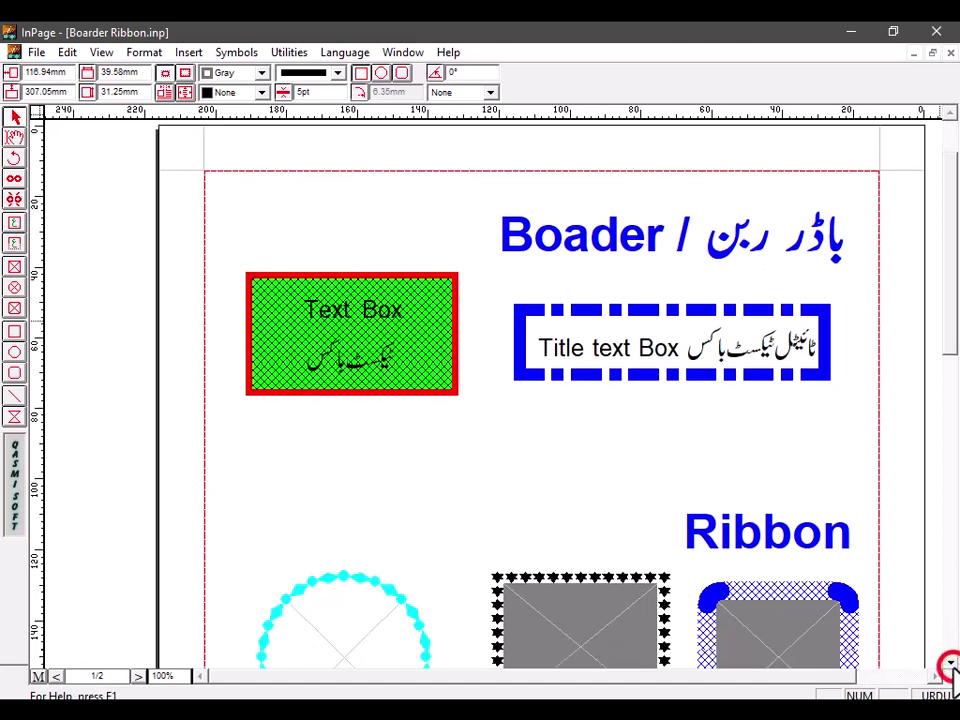
scroll(950, 664, "down", 10)
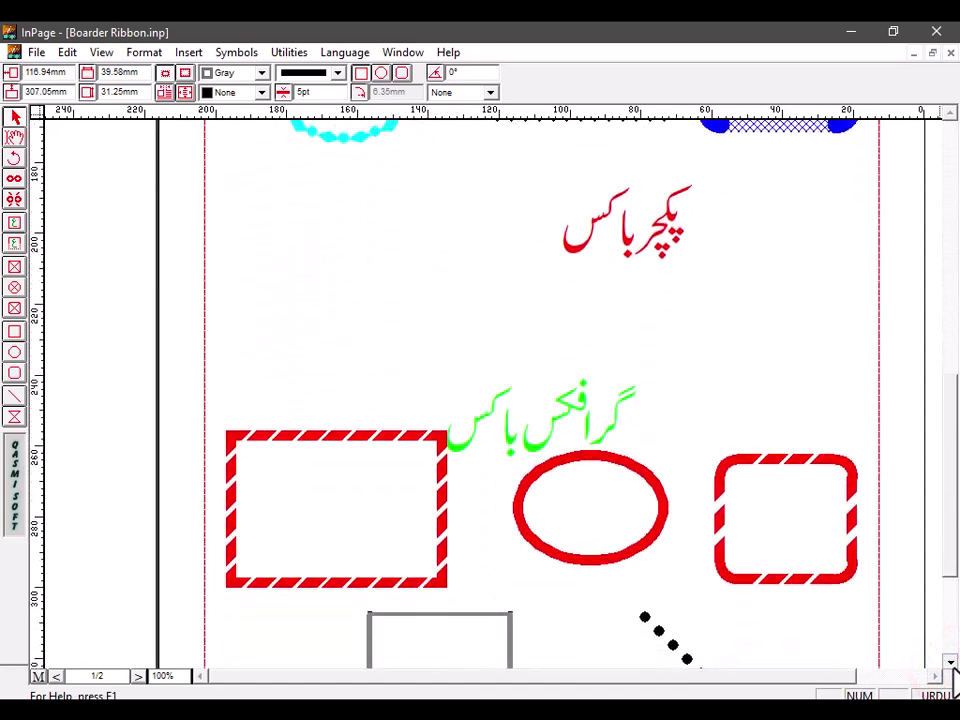
View the dotted line's settings in Modify Line, accept them as they are and deselect the line.
double_click(716, 500)
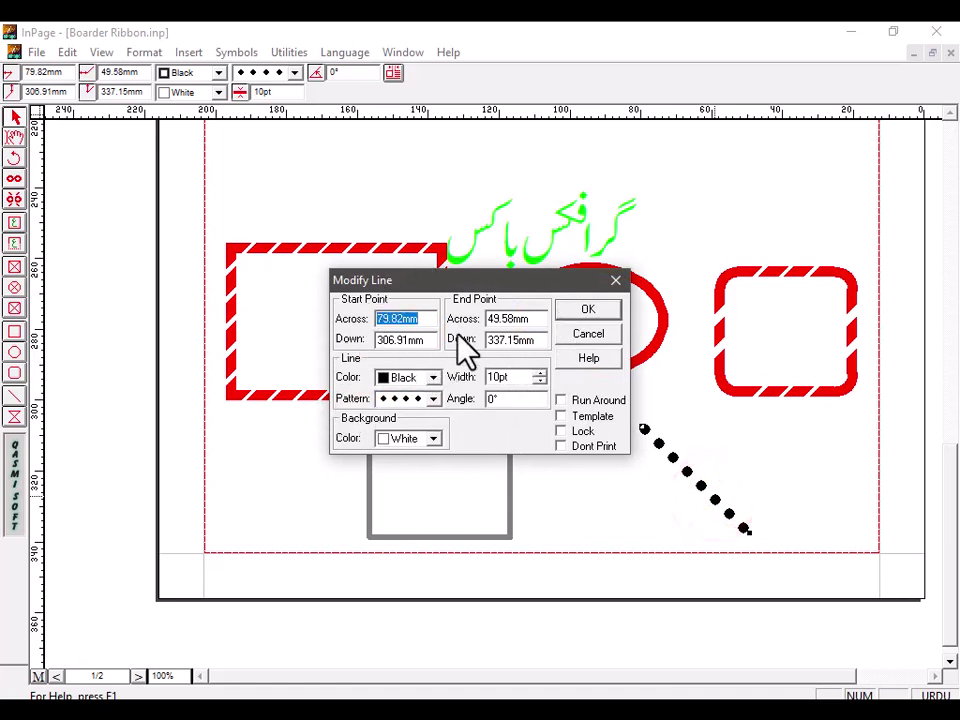
left_click(570, 310)
left_click_drag(564, 298, 572, 497)
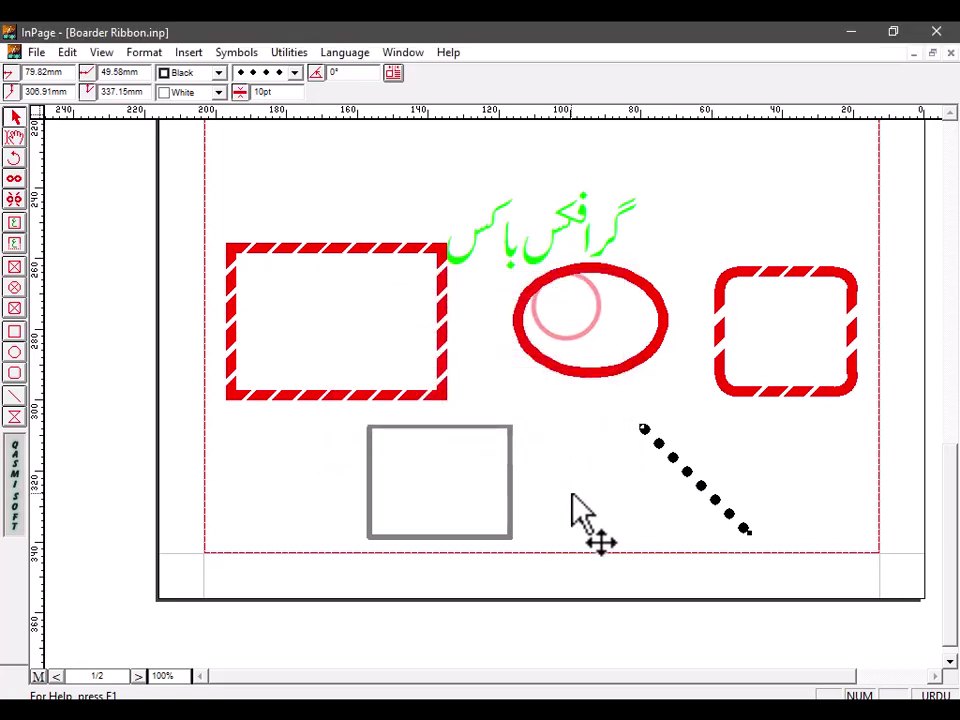
key("Delete")
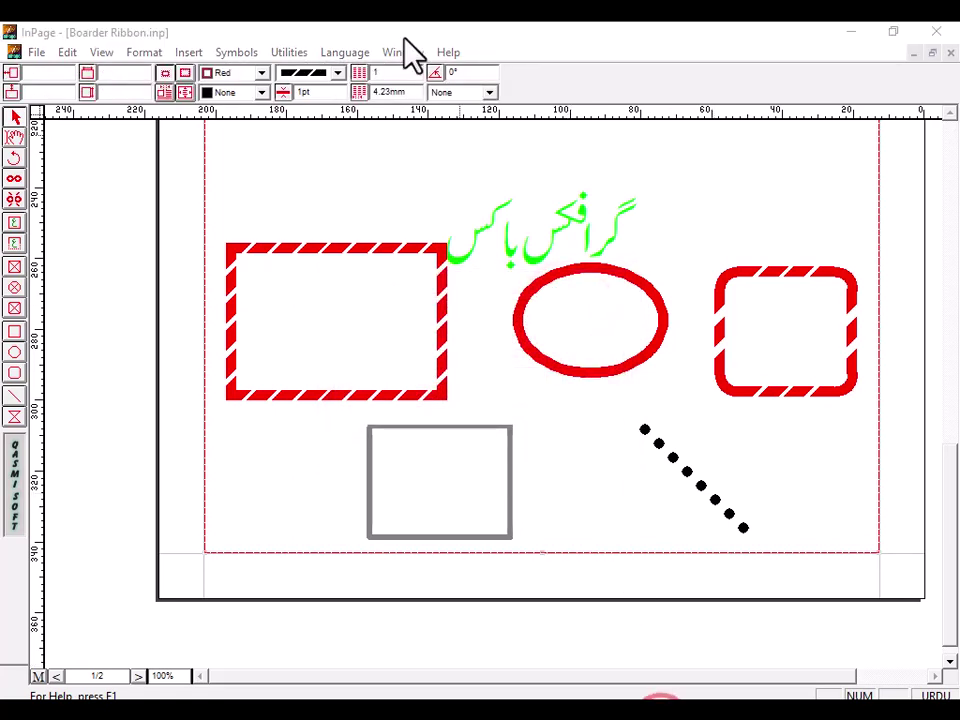